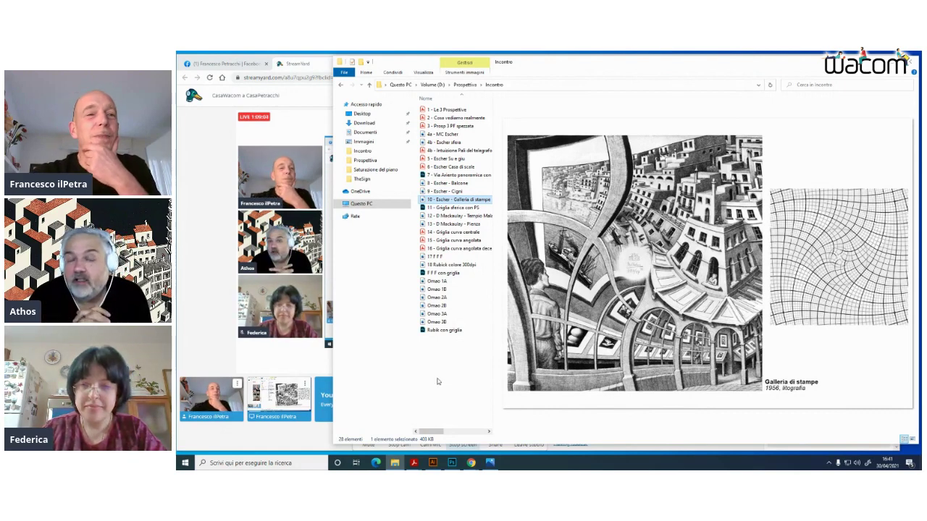
Switch to Photoshop and bring up the document 11 - Griglia sferica con PS.psd to show the whole square grid
click(451, 463)
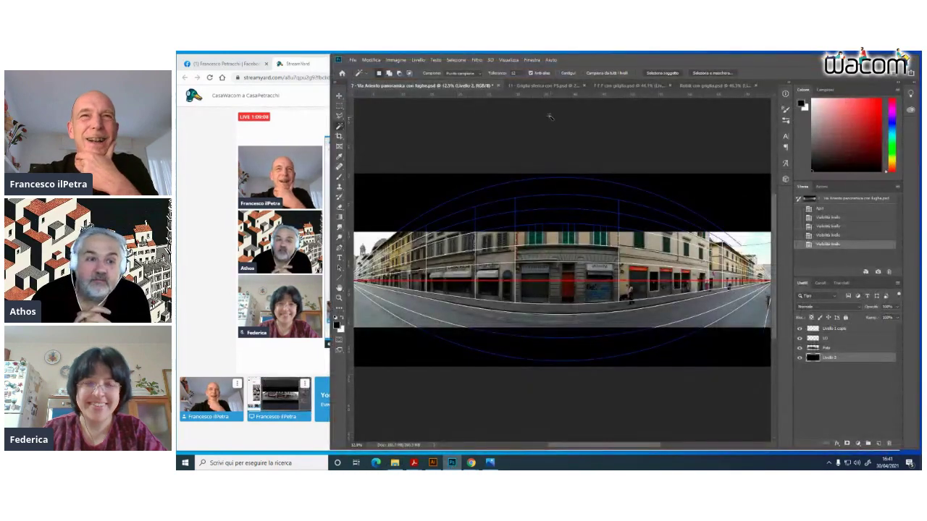
click(548, 86)
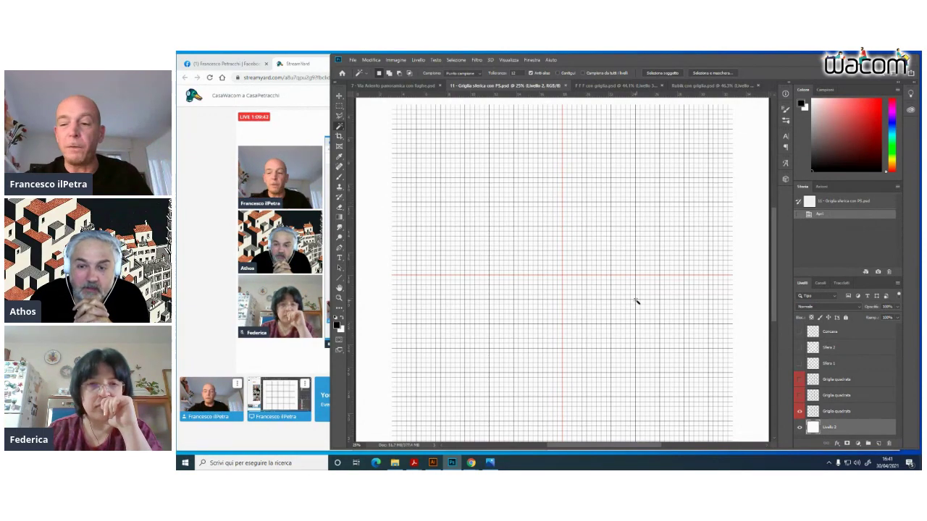
key(ctrl+plus)
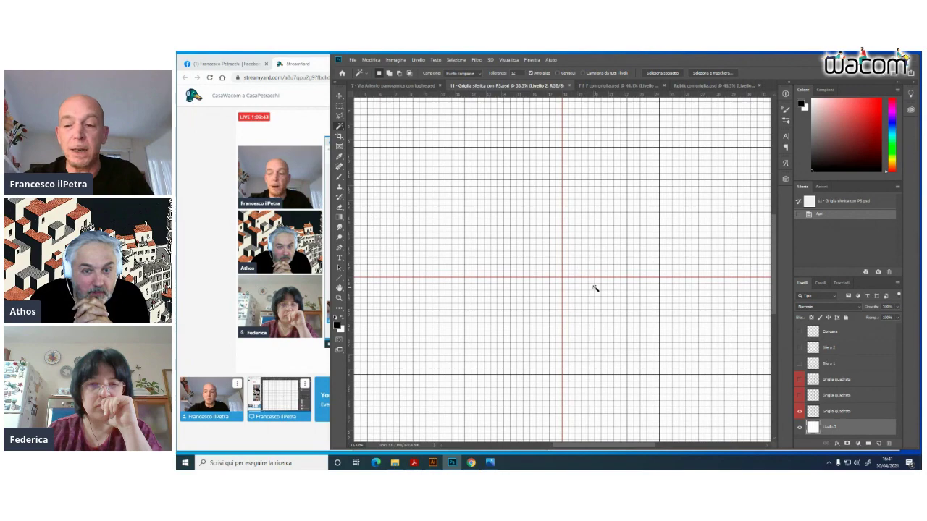
key(ctrl+minus)
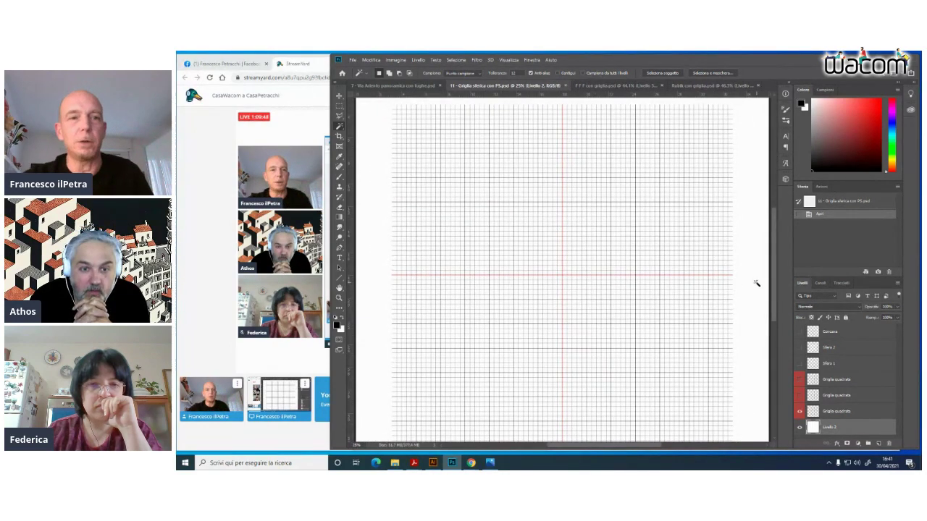
key(ctrl+minus)
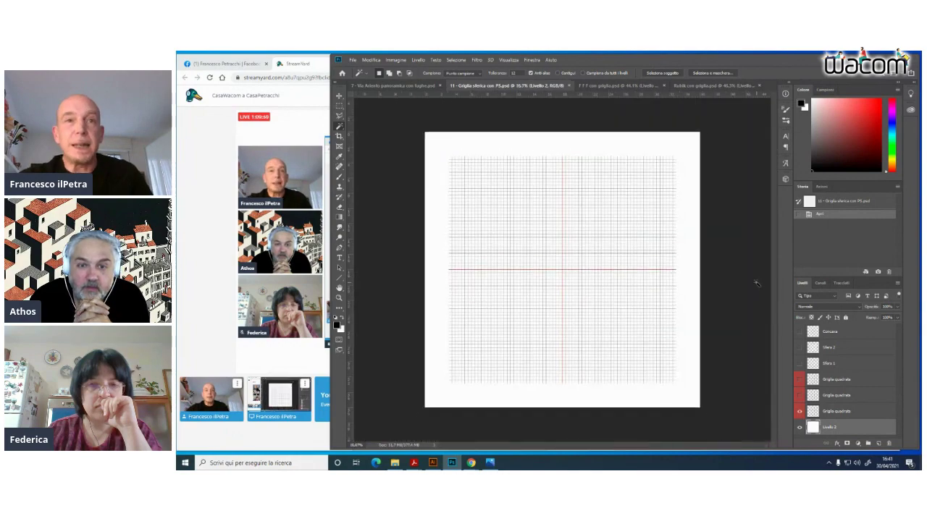
key(ctrl+plus)
key(ctrl+0)
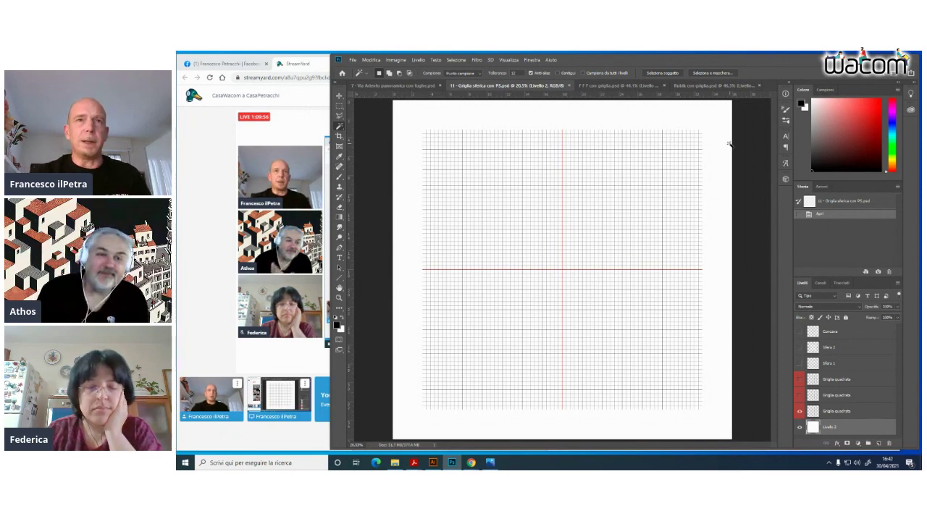
click(478, 60)
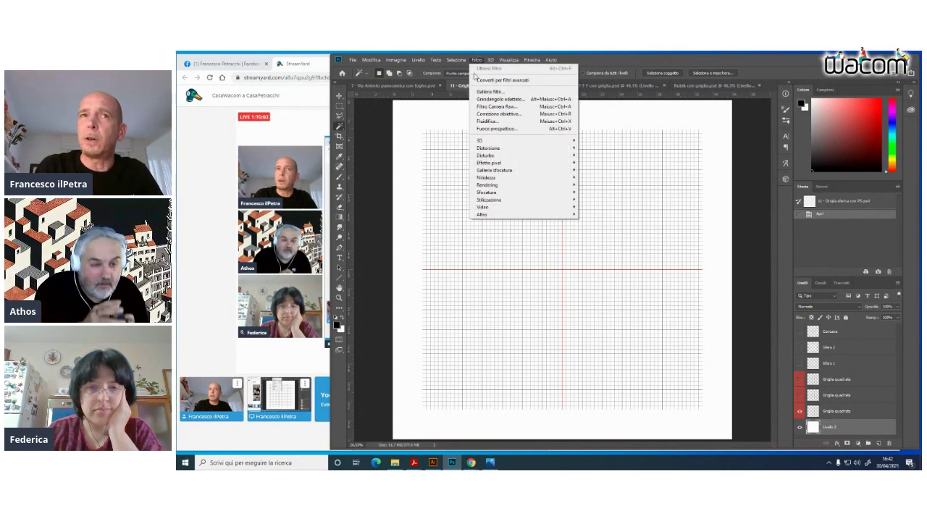
mouse_move(507, 151)
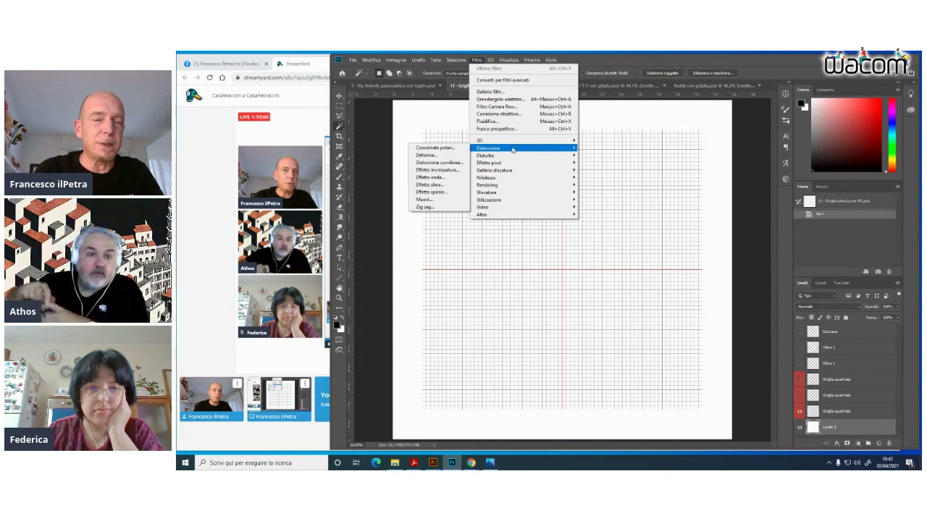
key(Escape)
key(Escape)
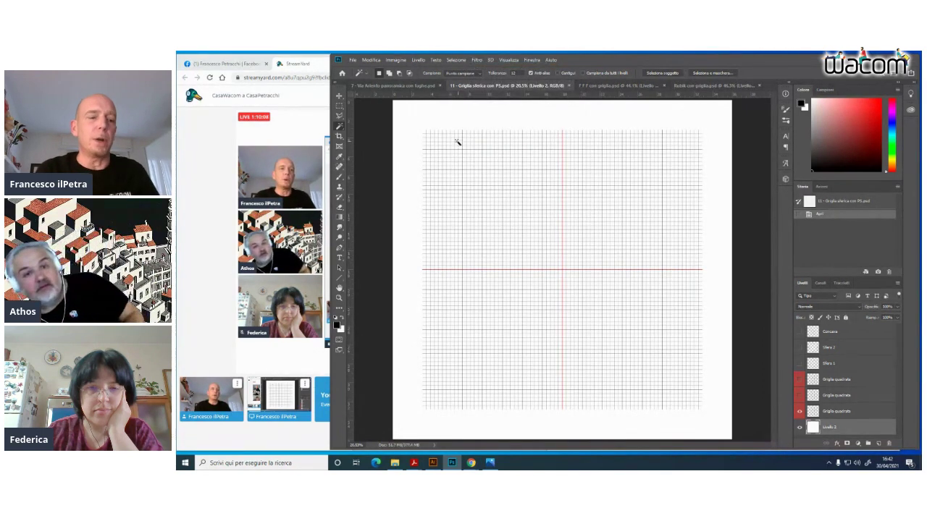
Select a rectangular area just around the whole grid and make the visible Griglia quadrata layer active
key(m)
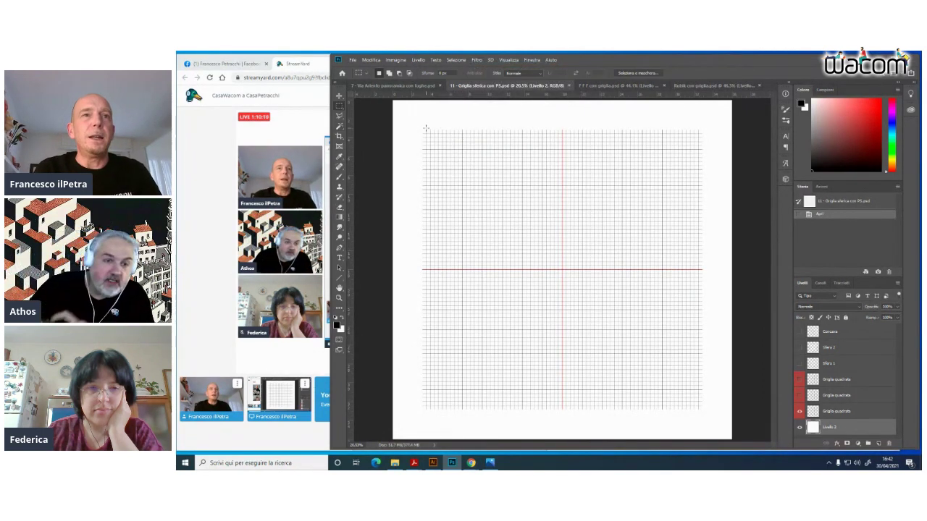
drag(418, 127, 707, 413)
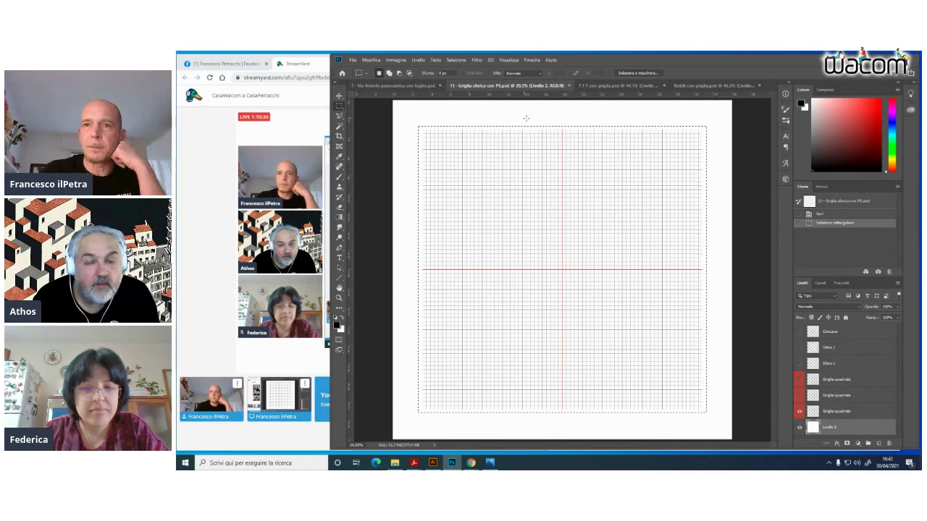
click(836, 412)
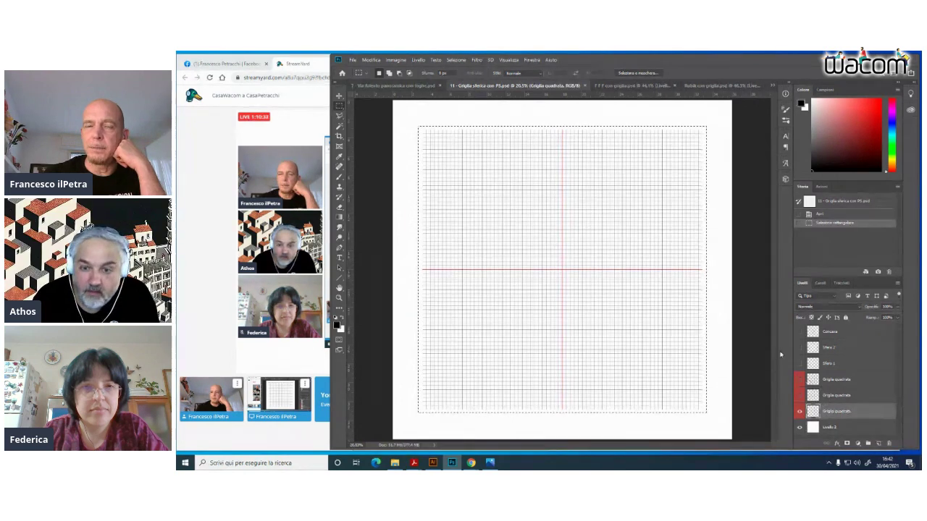
Apply the Effetto sfera distortion filter to the selected grid with factor 100% and method Normale, previewing -100% before confirming
click(476, 59)
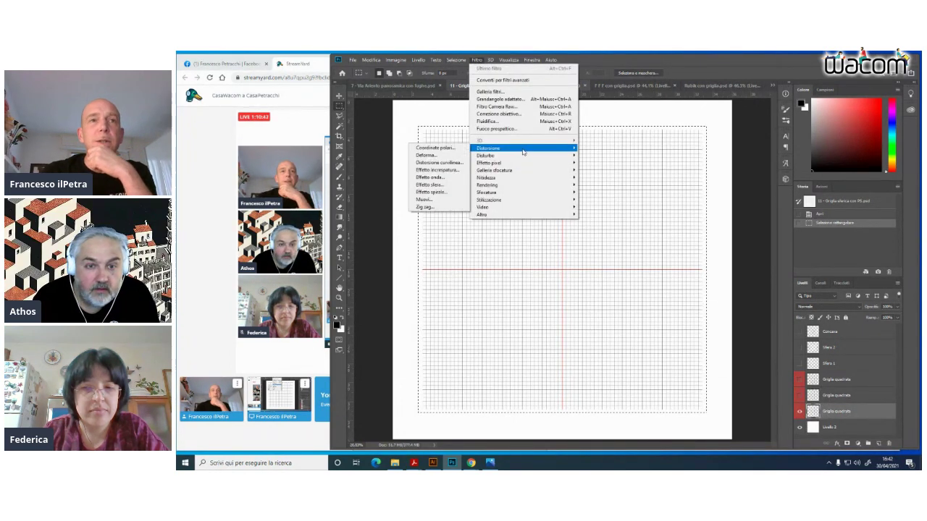
click(437, 187)
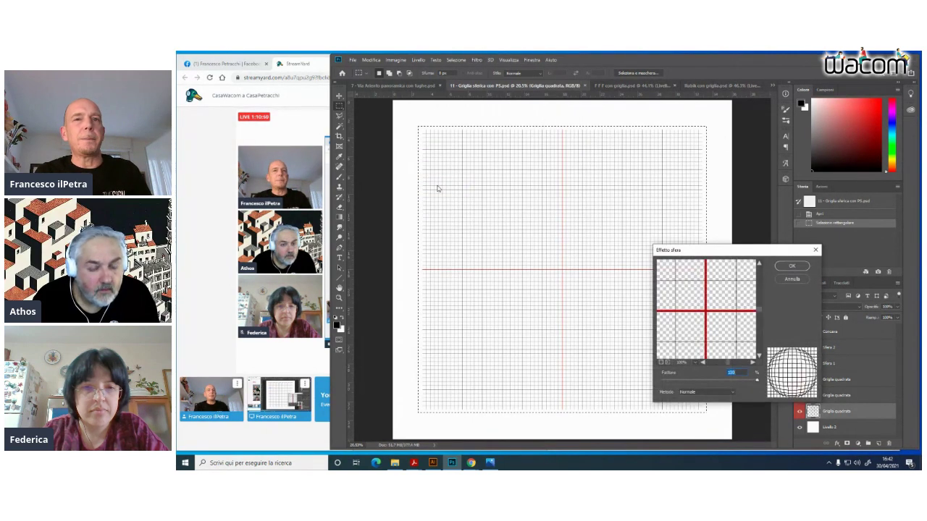
drag(752, 250, 746, 156)
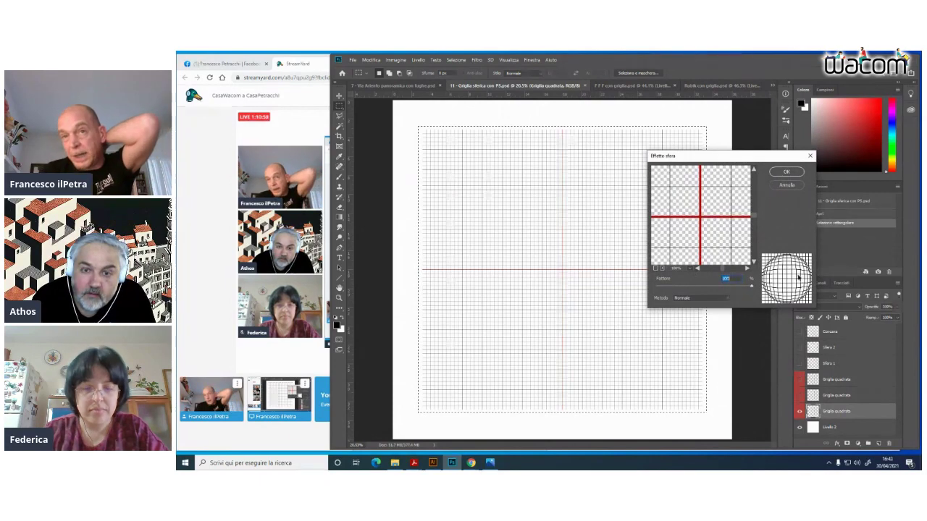
mouse_move(750, 288)
mouse_down()
mouse_move(719, 289)
mouse_move(753, 287)
mouse_up()
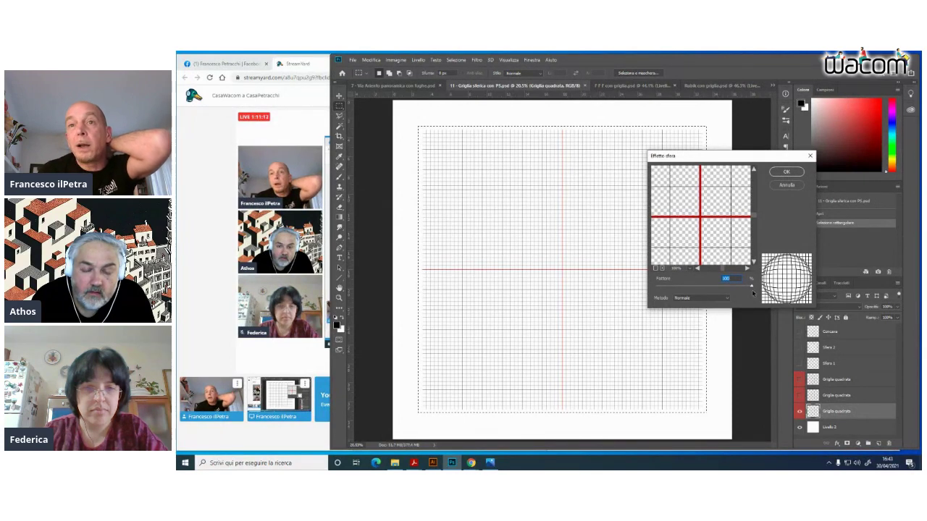
drag(753, 293, 655, 288)
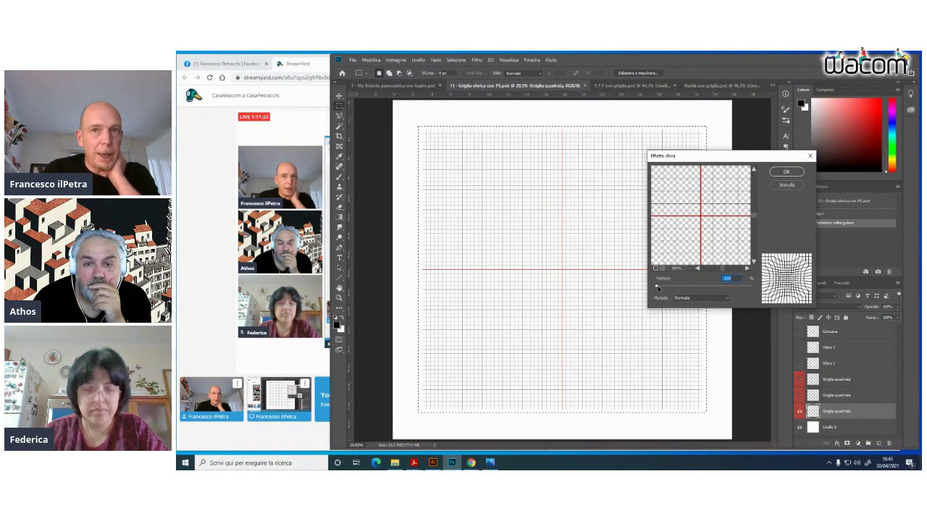
drag(657, 288, 757, 289)
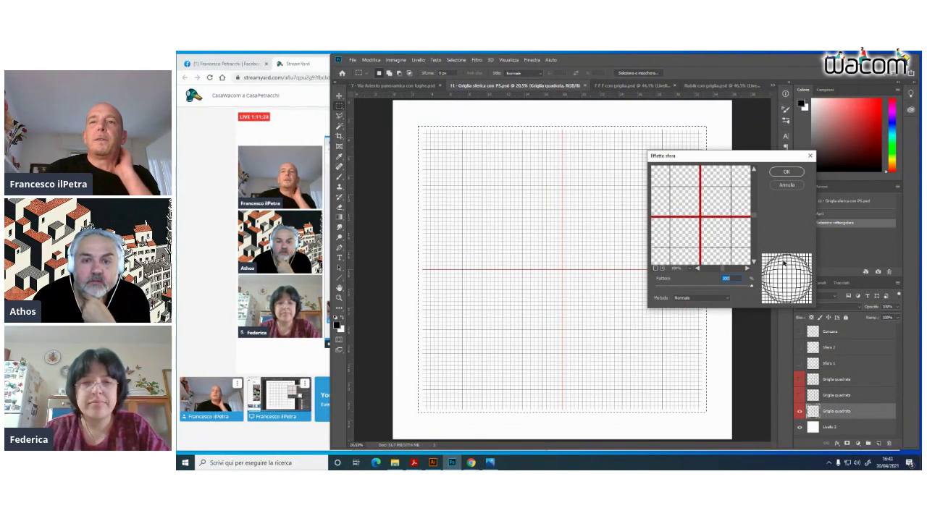
click(788, 173)
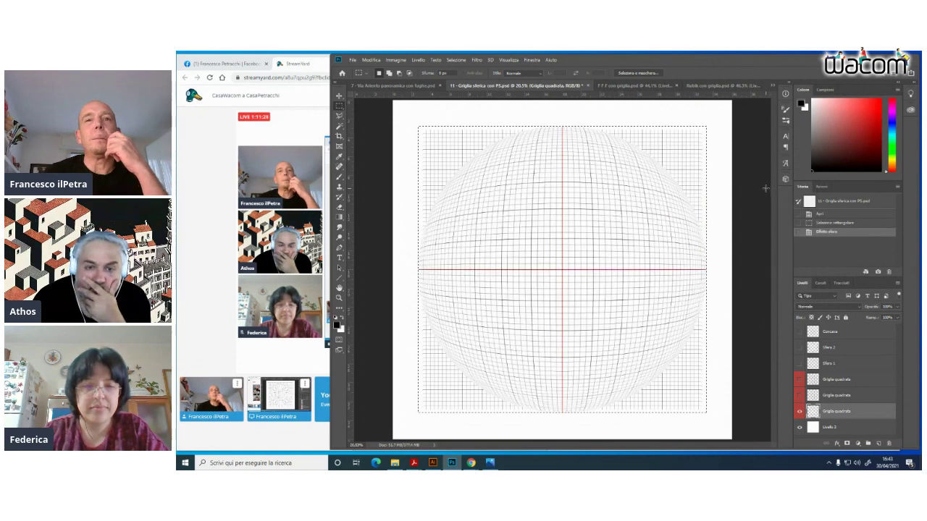
Apply the Effetto sfera filter a second time to the already distorted grid, with factor 100% and method Normale
key(ctrl+d)
key(ctrl+plus)
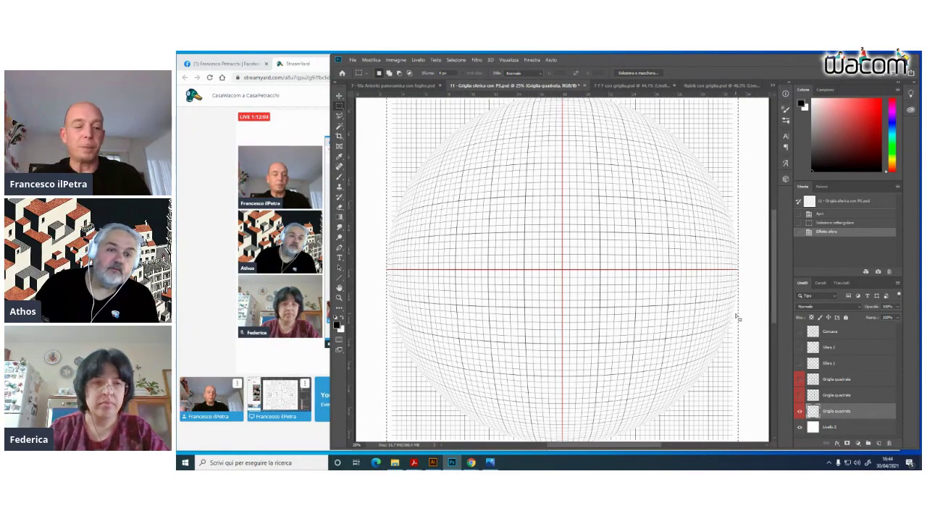
key(ctrl+minus)
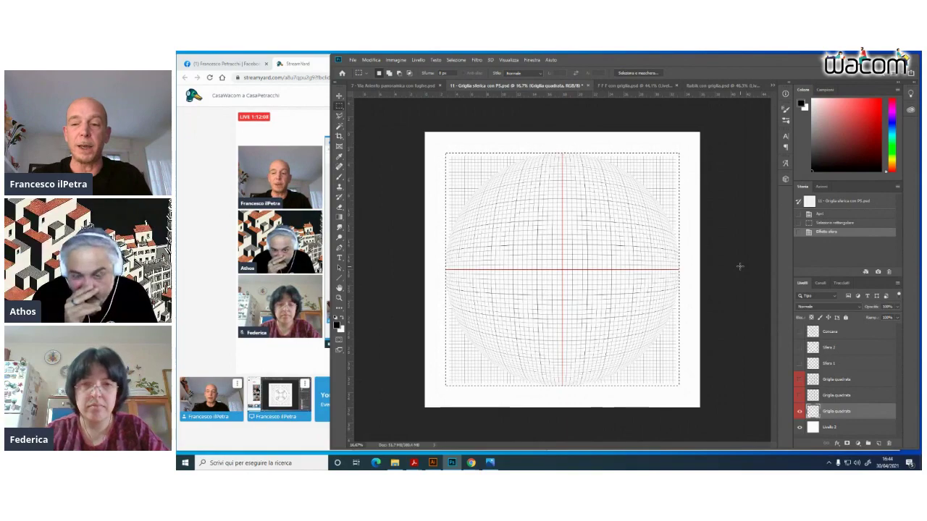
key(ctrl+plus)
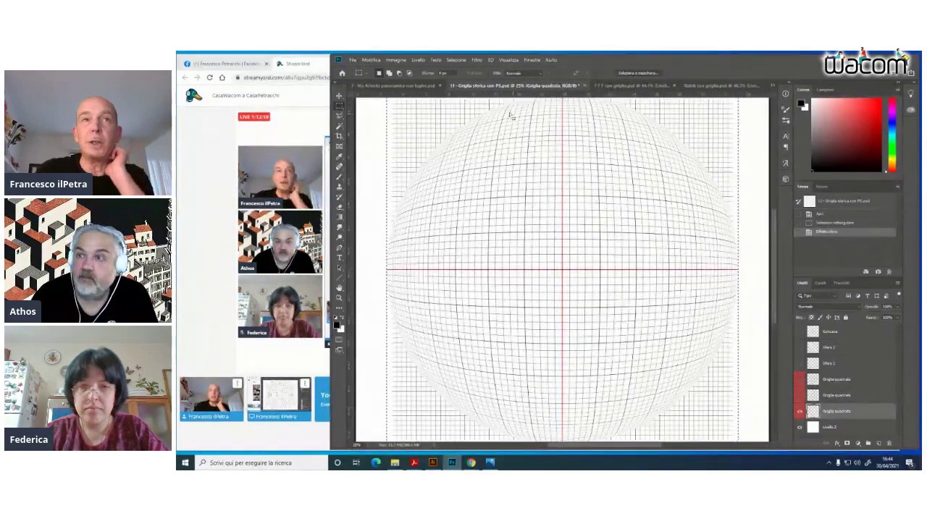
click(477, 60)
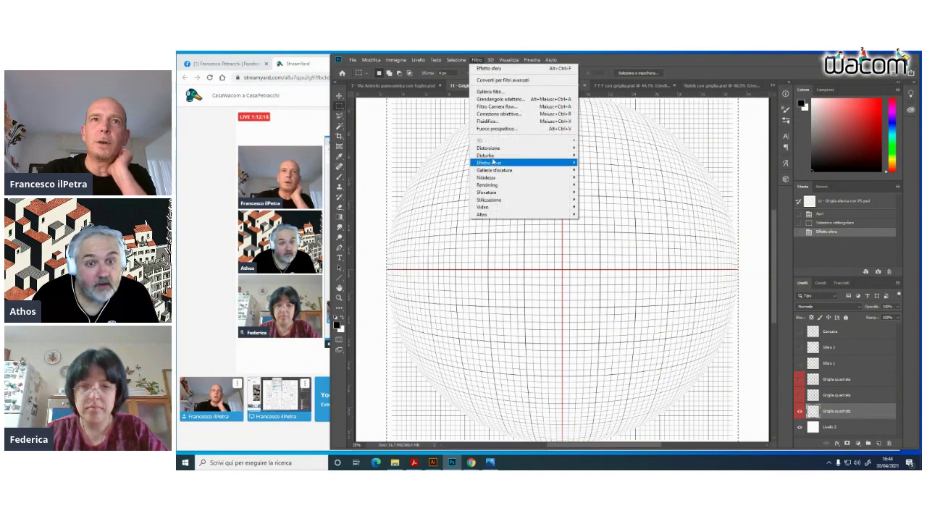
mouse_move(489, 150)
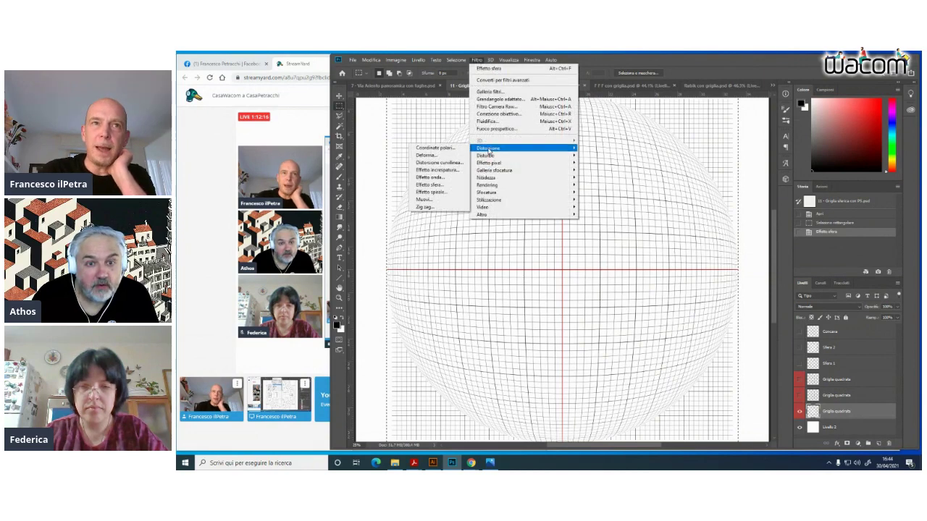
click(437, 186)
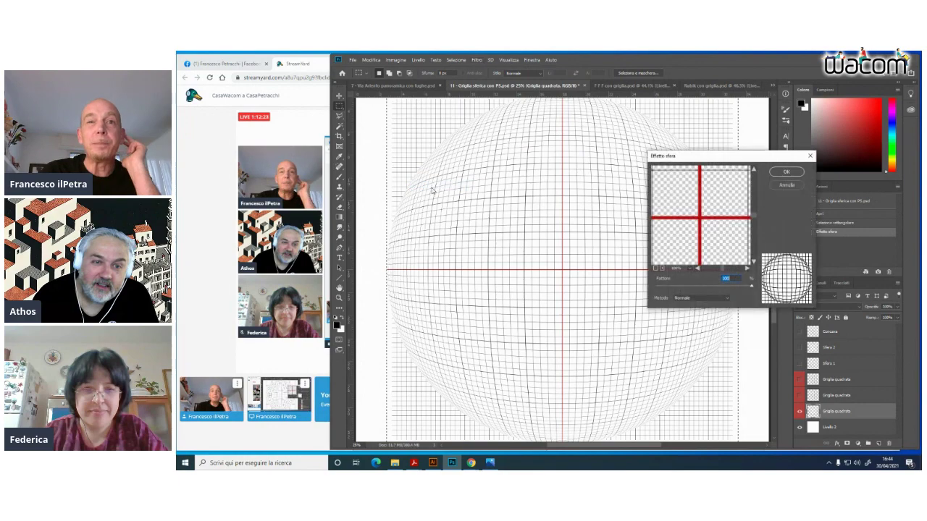
click(787, 172)
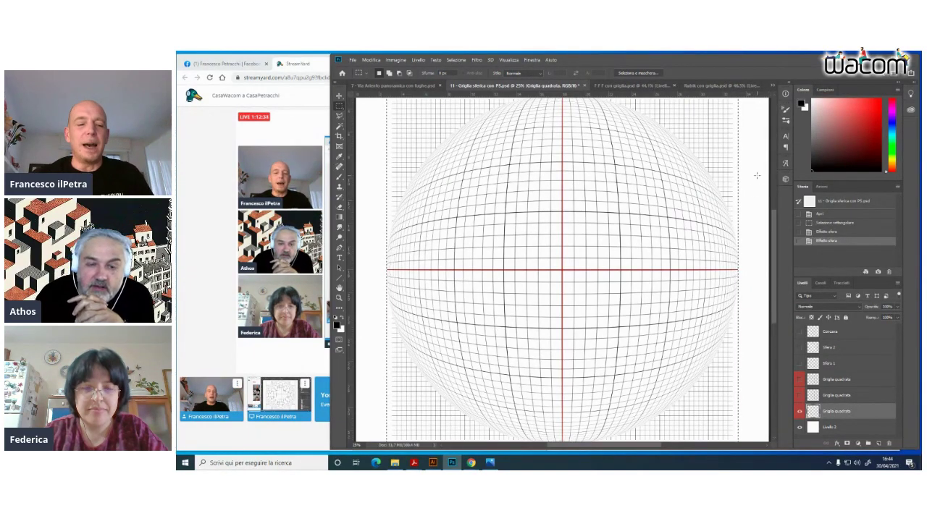
Undo the second Effetto sfera application on the grid
key(ctrl+z)
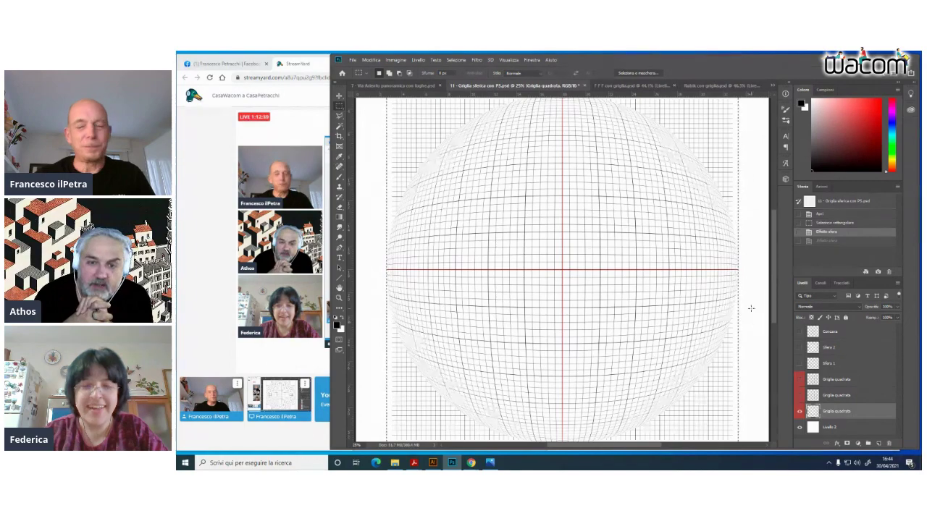
key(ctrl+minus)
key(ctrl+plus)
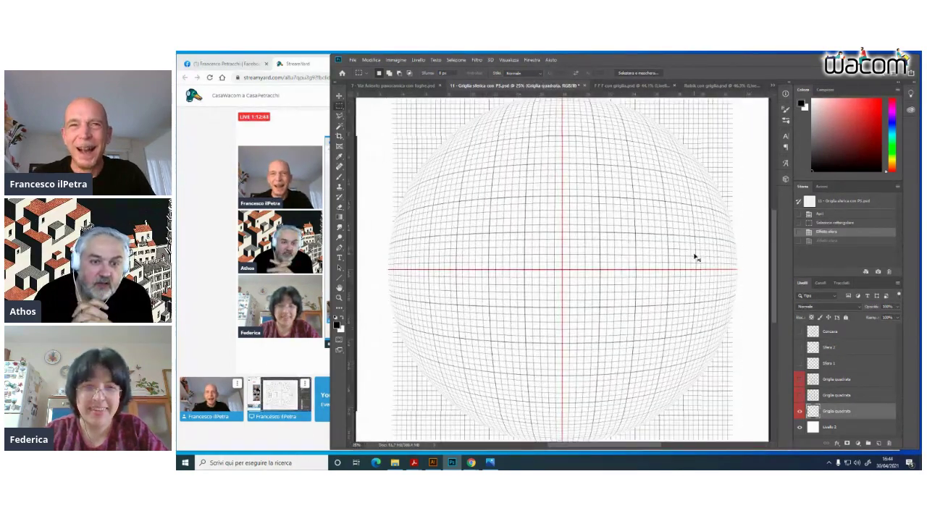
scroll(695, 257, down, 1)
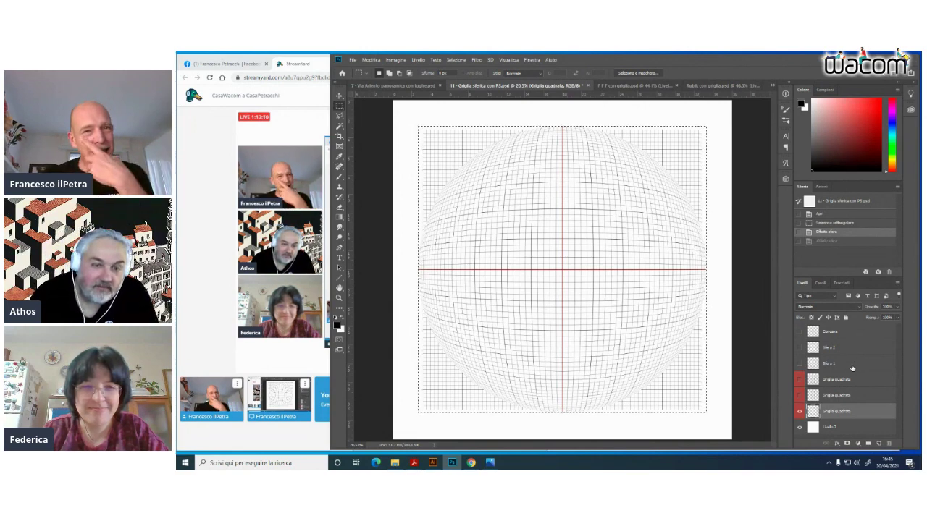
Hide the distorted Griglia quadrata layer, show the prepared Sfera 1 layer instead, and clear the rectangular selection
click(800, 412)
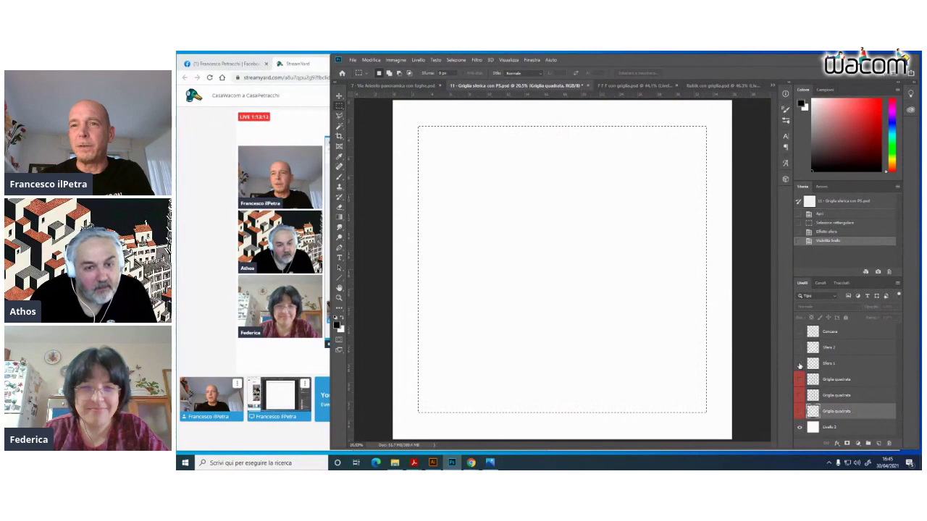
click(799, 364)
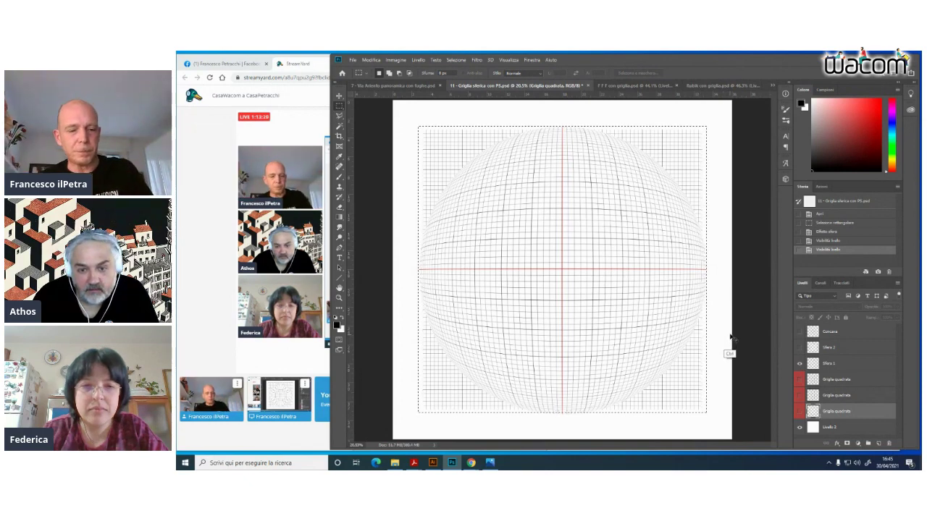
key(ctrl+d)
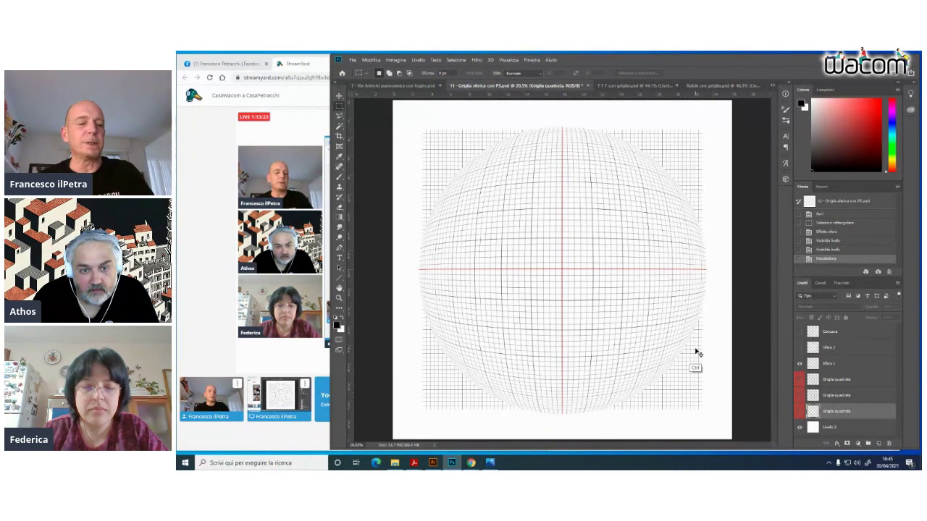
Select the entire canvas and display the Sfera 2 layer in place of Sfera 1
key(ctrl+a)
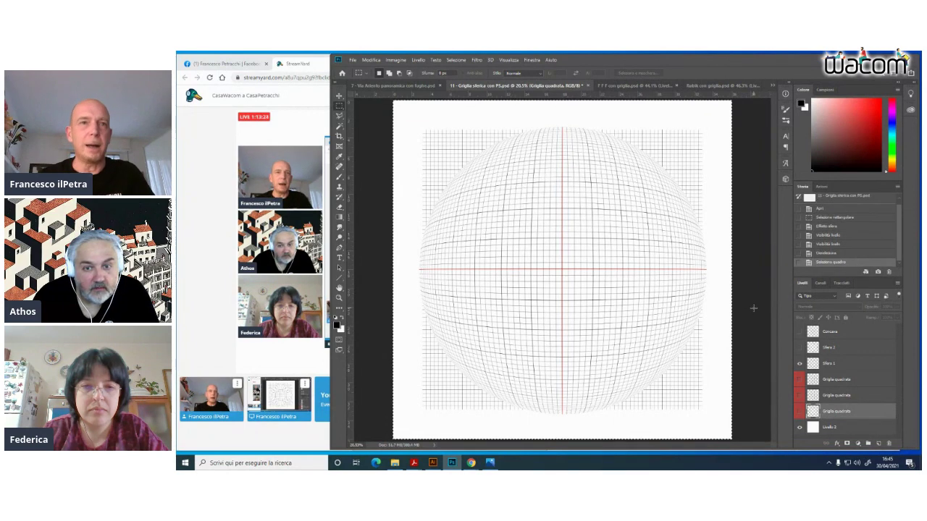
click(799, 348)
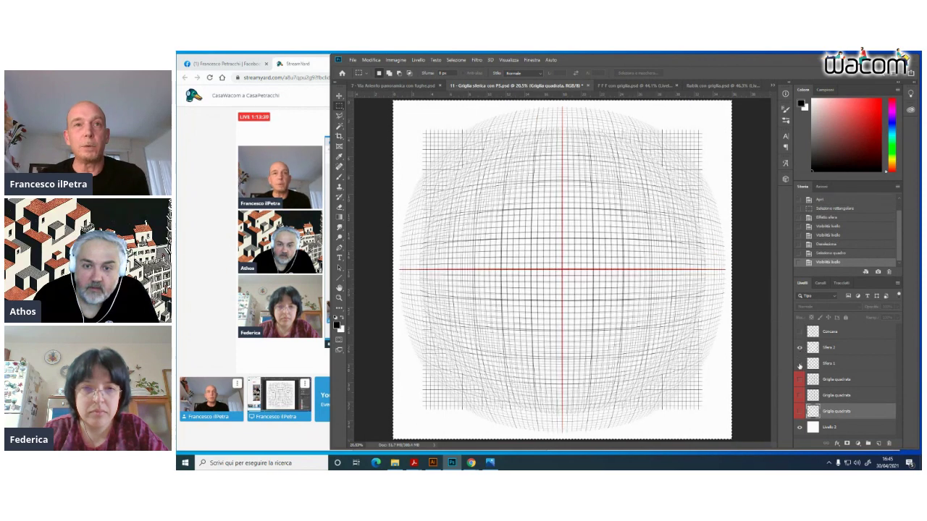
click(799, 364)
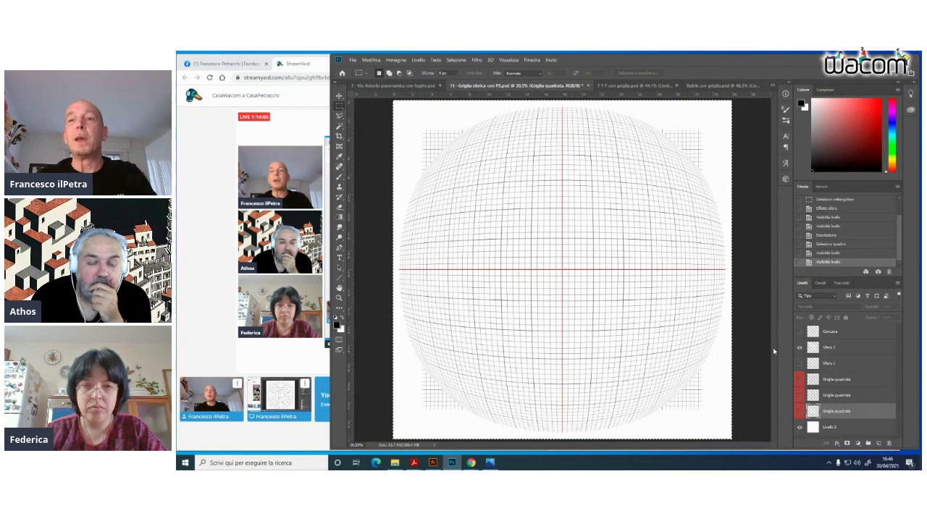
Show the lowest distorted Griglia quadrata layer in place of the Sfera 2 layer
click(799, 411)
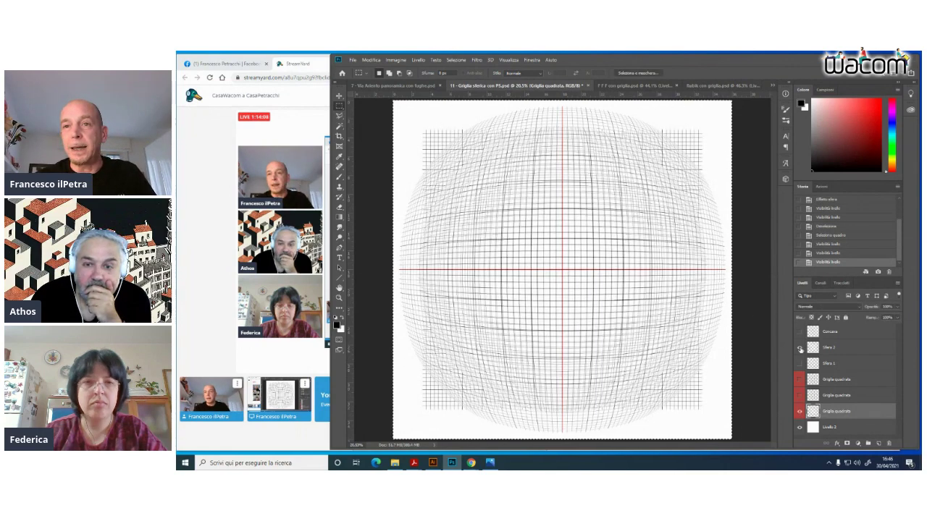
click(800, 348)
Add a new layer above the visible Griglia quadrata layer and set its blend mode to Moltiplica
click(879, 445)
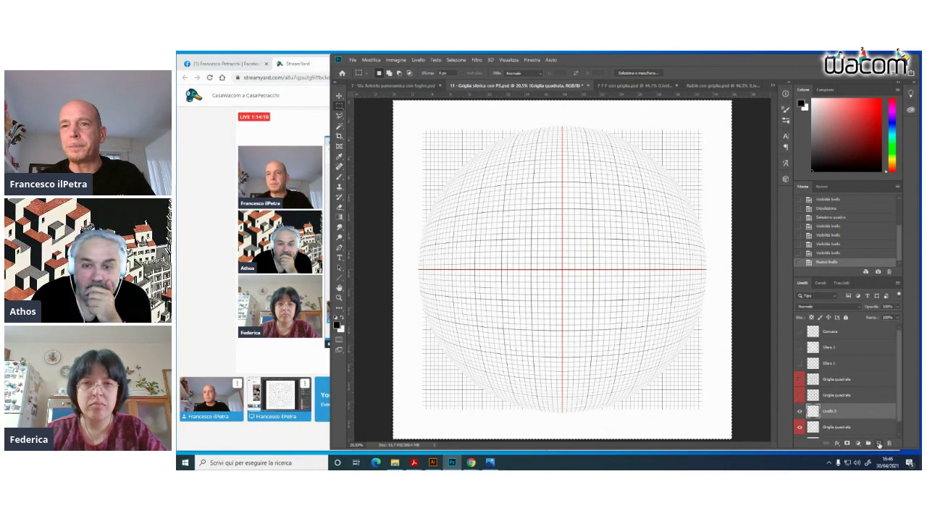
scroll(900, 400, down, 1)
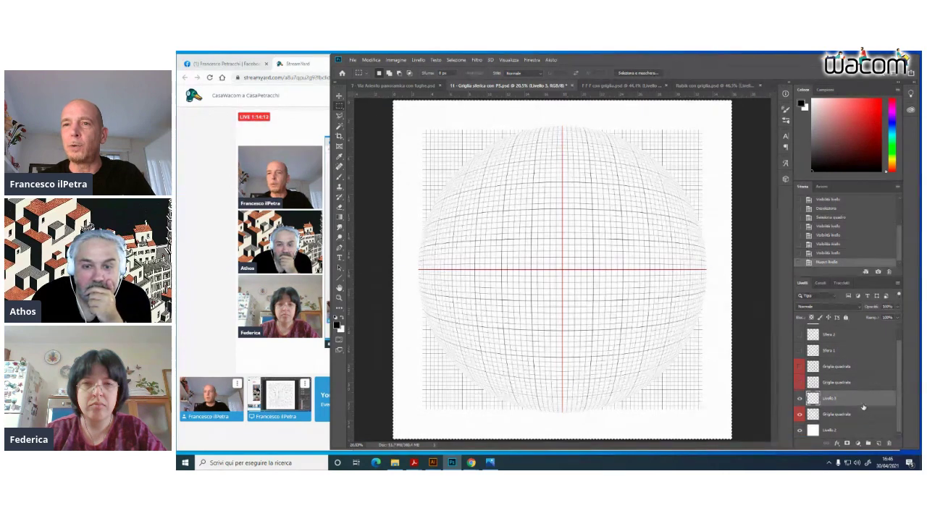
click(853, 307)
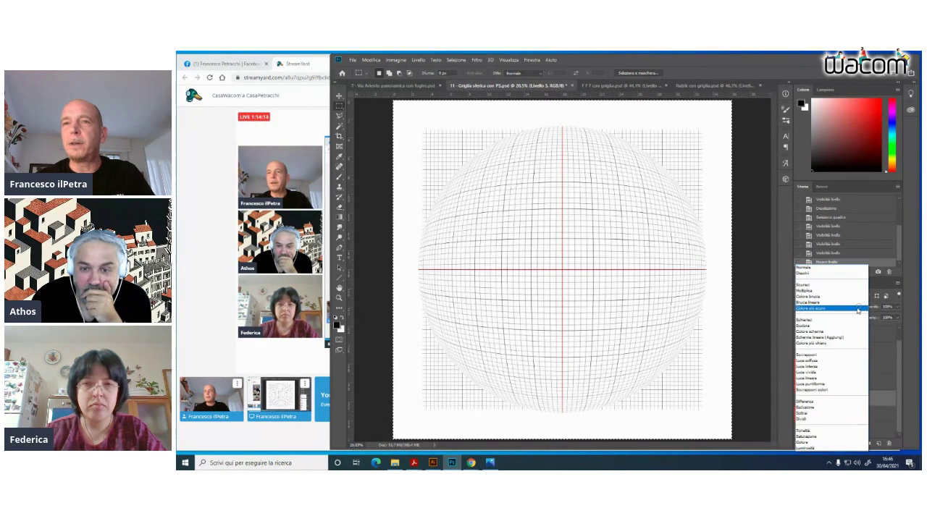
click(808, 291)
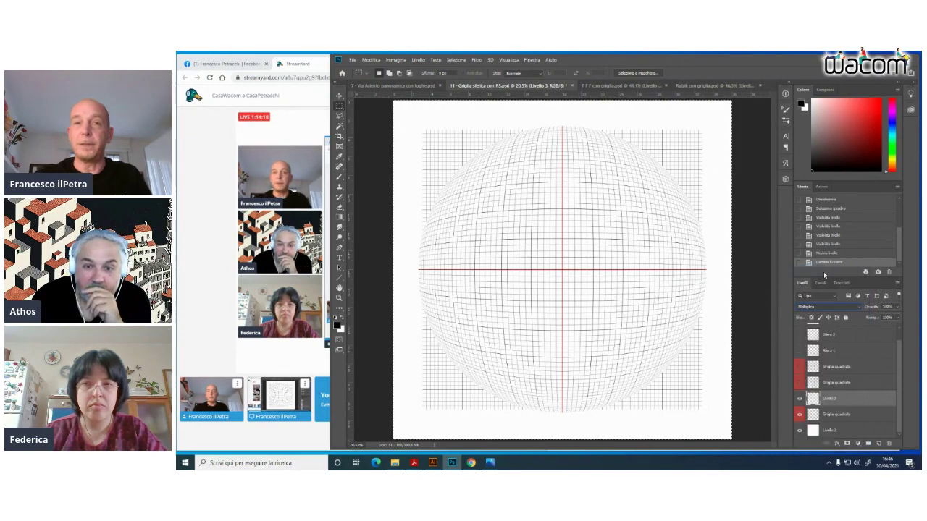
Clear the full-canvas selection while keeping the new layer active
key(ctrl+plus)
key(ctrl+plus)
key(ctrl+plus)
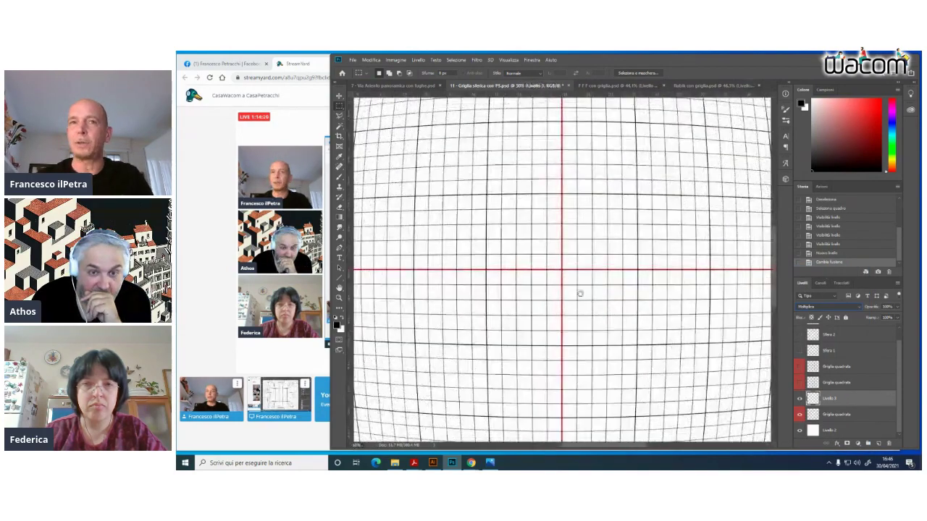
drag(599, 265, 470, 268)
key(ctrl+minus)
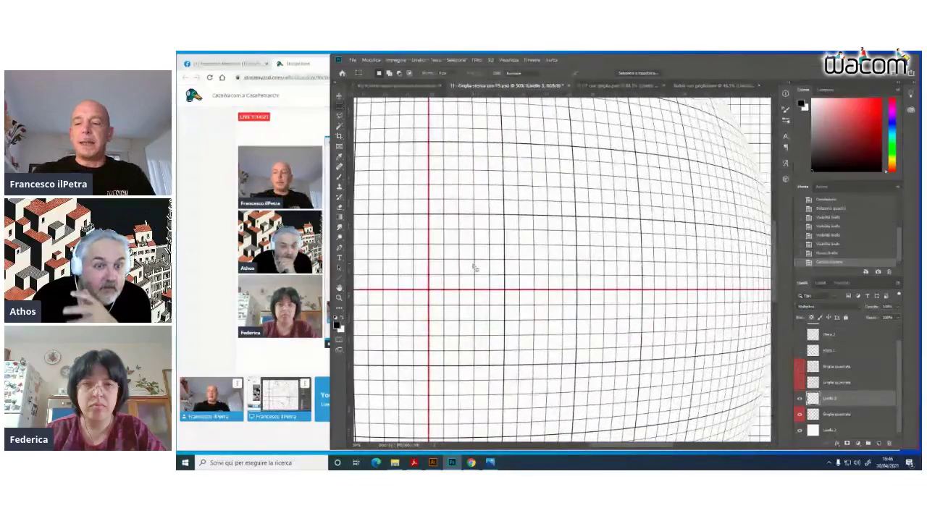
drag(580, 287, 560, 282)
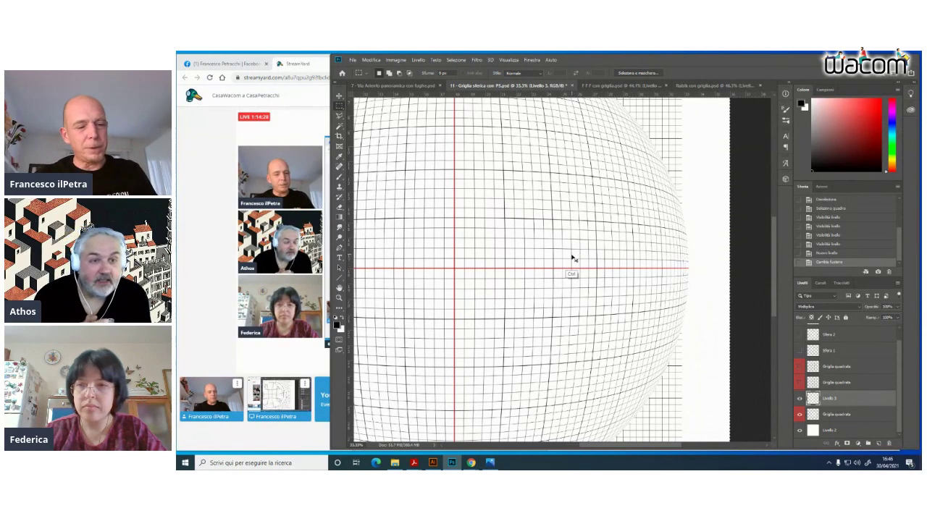
click(577, 253)
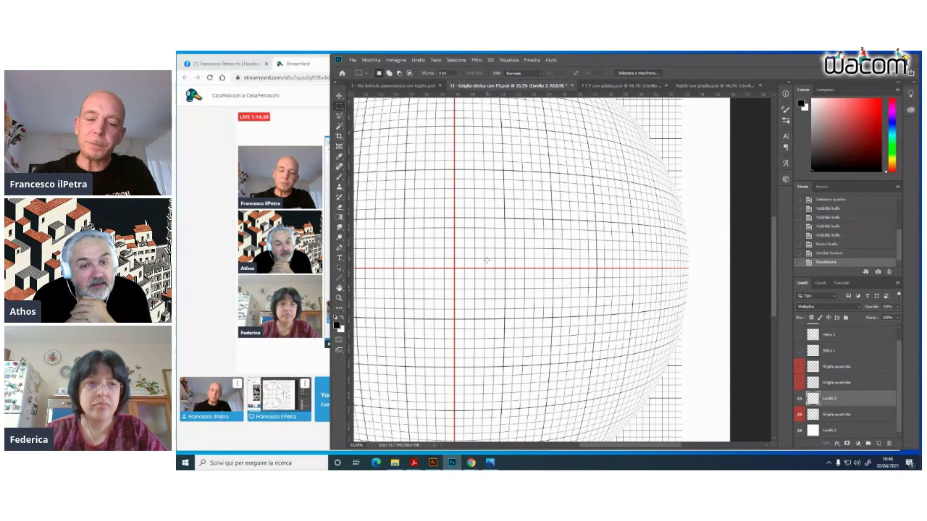
Set the foreground color to a bright, saturated red for drawing over the grid
key(b)
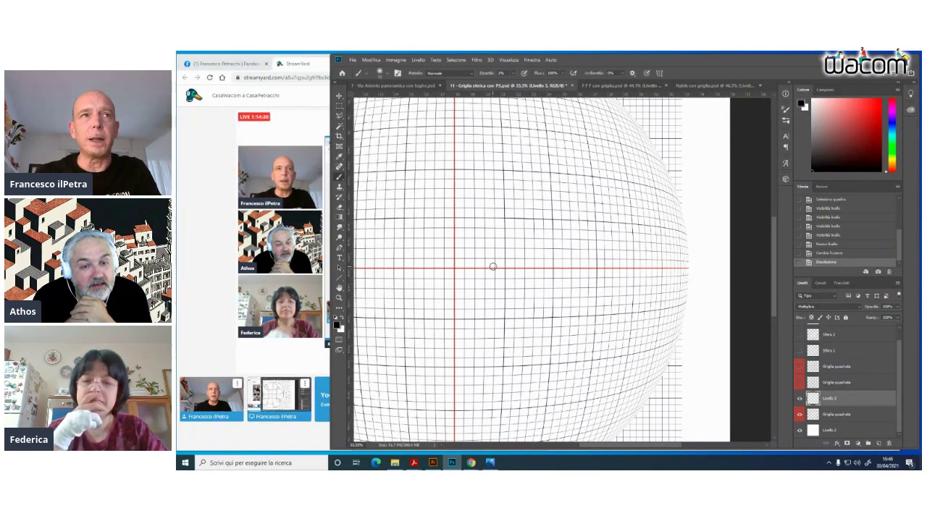
click(841, 136)
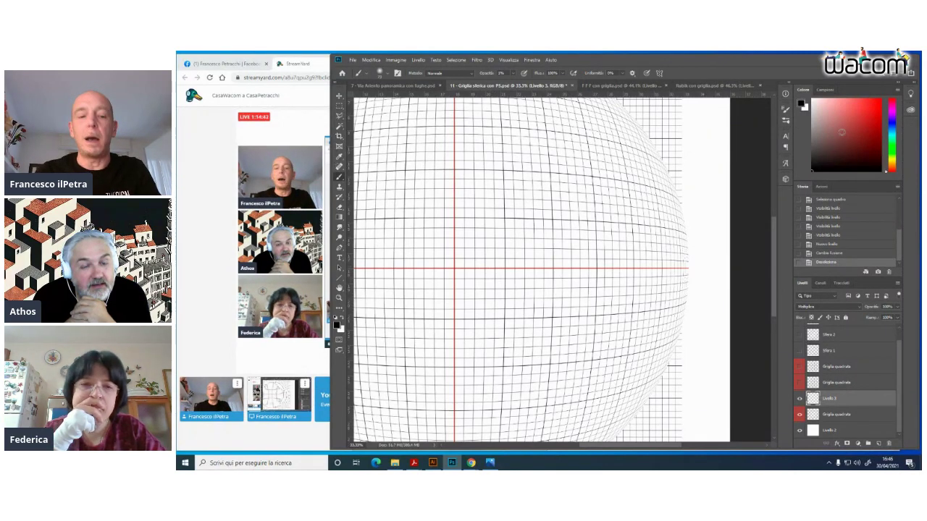
click(862, 117)
key(l)
click(875, 105)
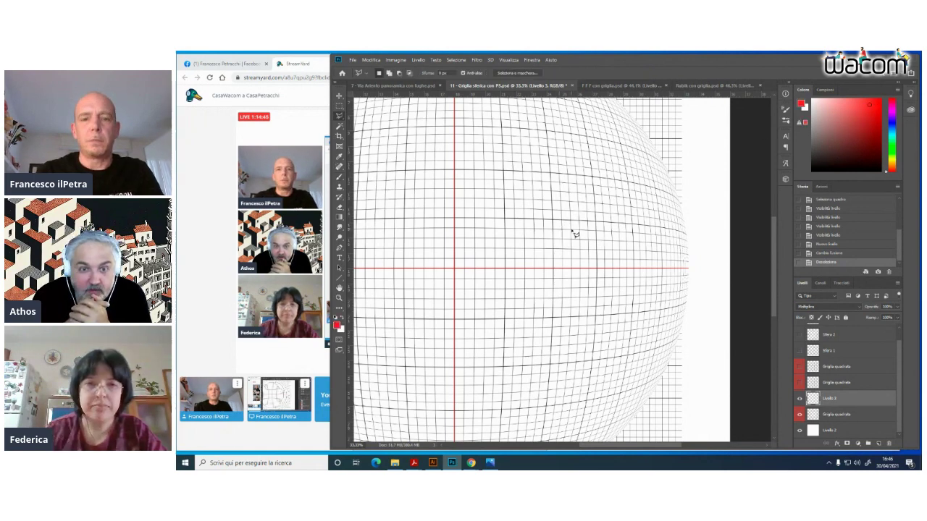
Try a red Brush stroke on the lower-right part of the spherical grid
key(b)
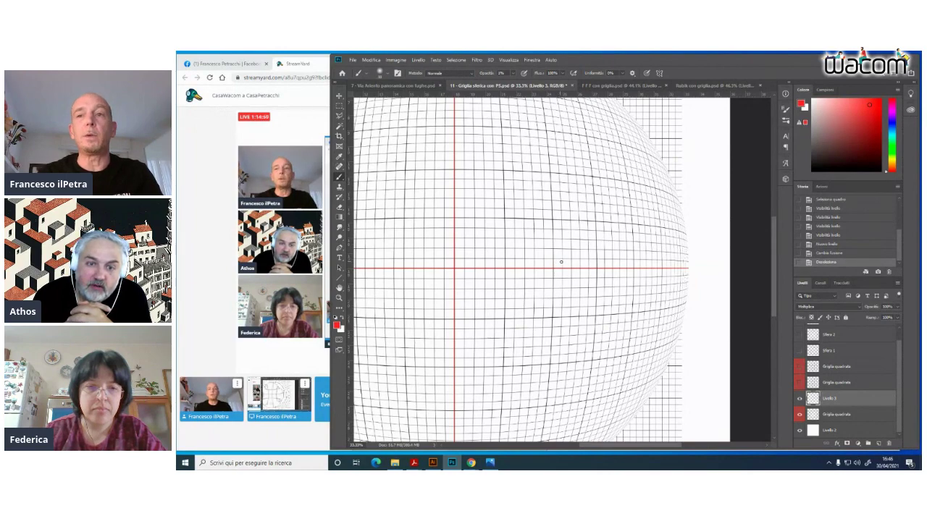
scroll(619, 247, up, 1)
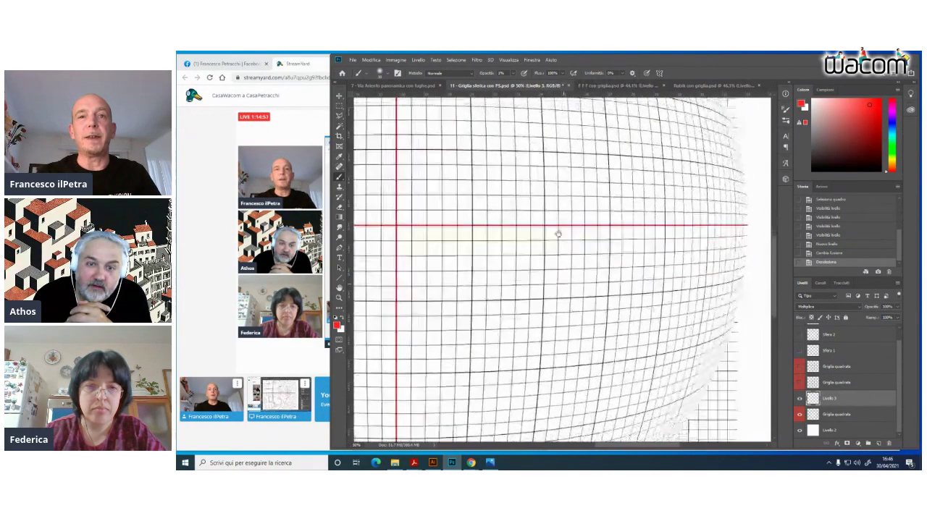
scroll(547, 243, up, 1)
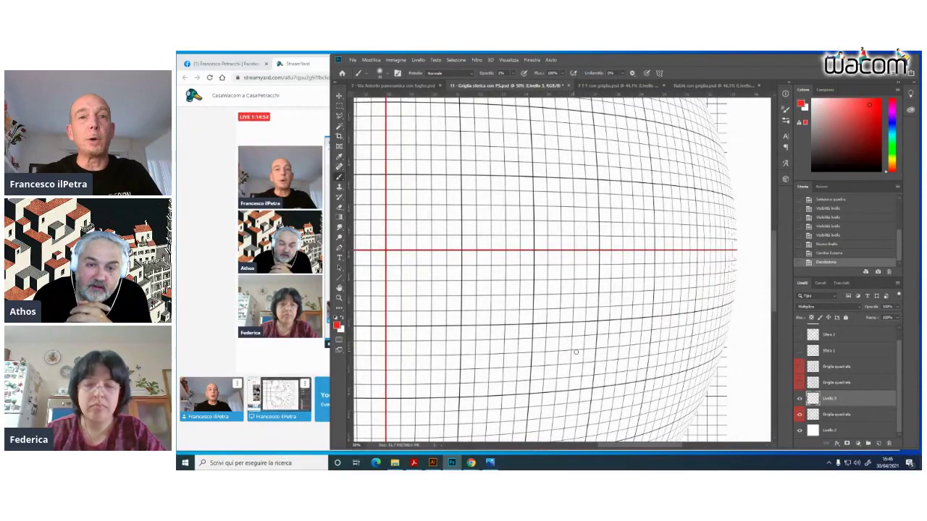
drag(610, 316, 612, 171)
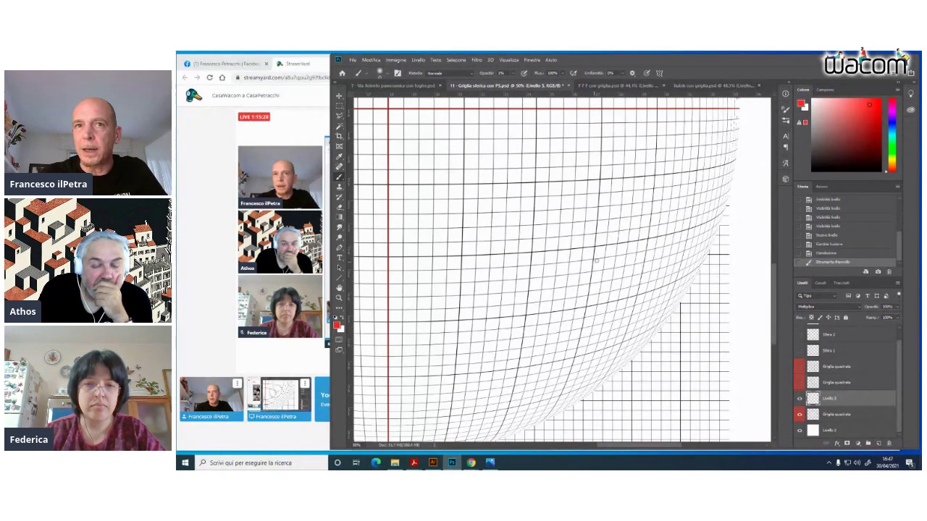
click(592, 263)
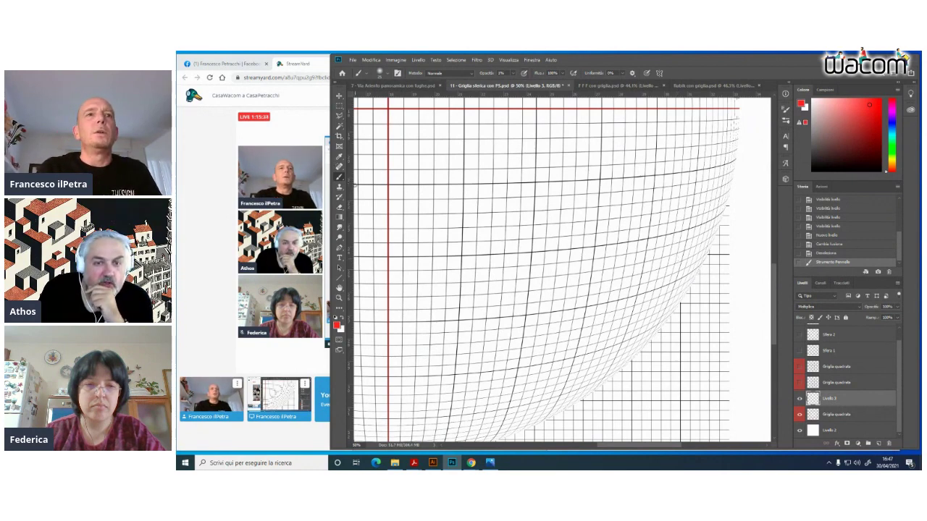
Draw a tall red quadrilateral along the curved lines in the sphere's lower-right area, using the Pencil tool with an enlarged tip
right_click(344, 178)
click(380, 184)
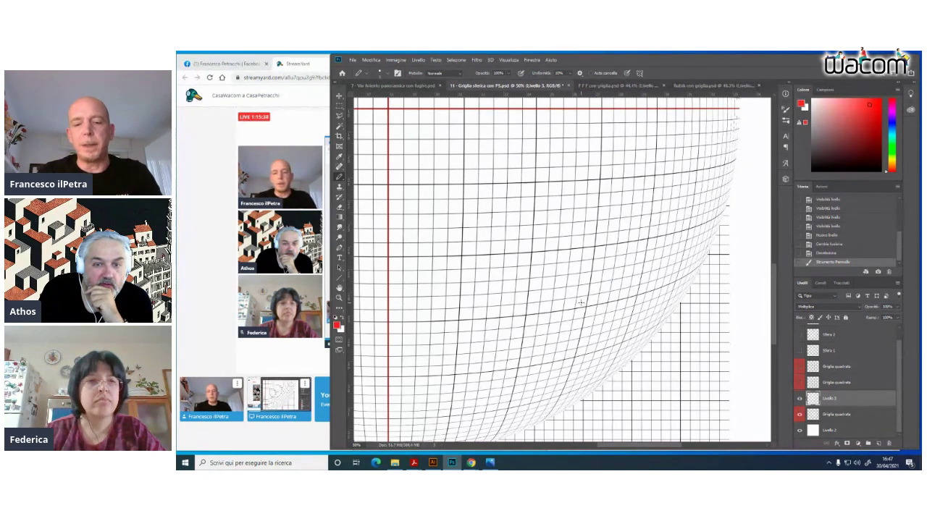
key(bracketright)
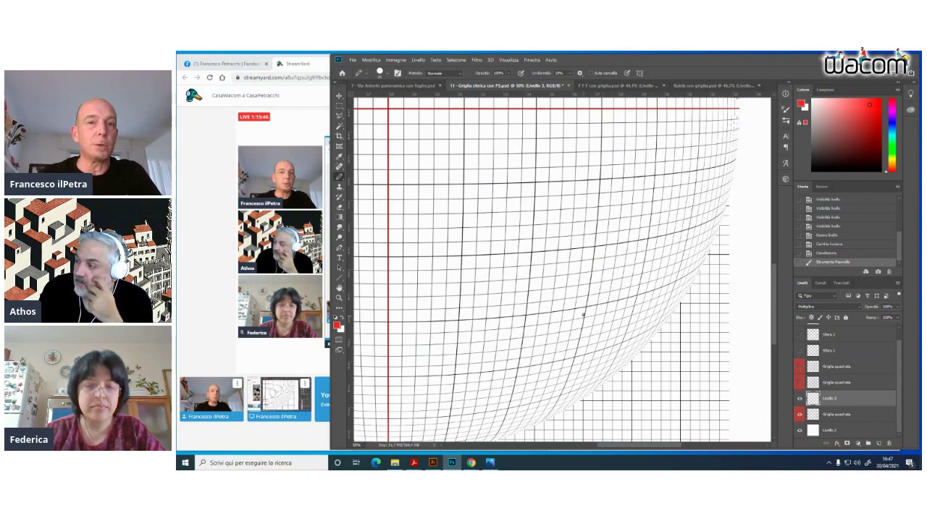
drag(574, 349, 576, 355)
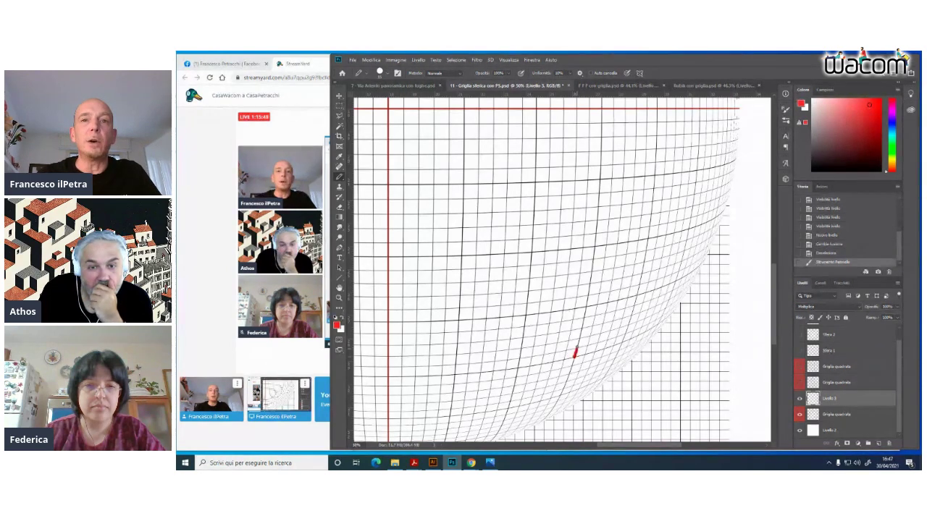
mouse_move(597, 259)
mouse_down()
mouse_move(600, 245)
mouse_move(650, 235)
mouse_up()
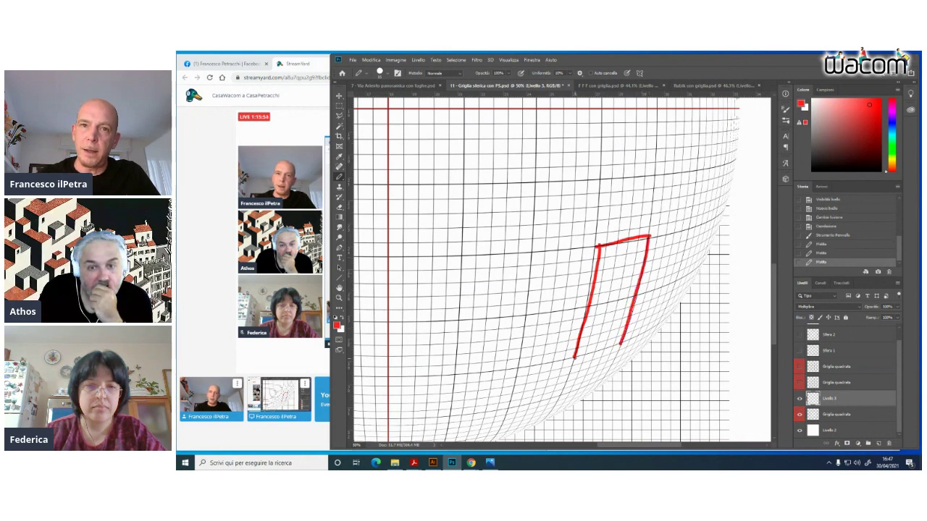
drag(622, 340, 613, 347)
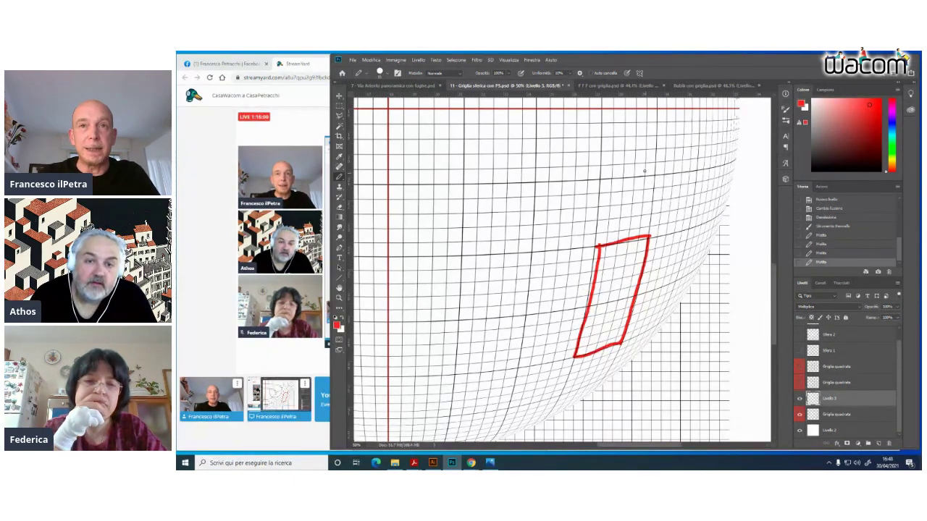
Draw a smaller red quadrilateral along the grid lines, above and slightly right of the tall one
mouse_move(641, 159)
mouse_down()
mouse_move(640, 151)
mouse_move(636, 213)
mouse_up()
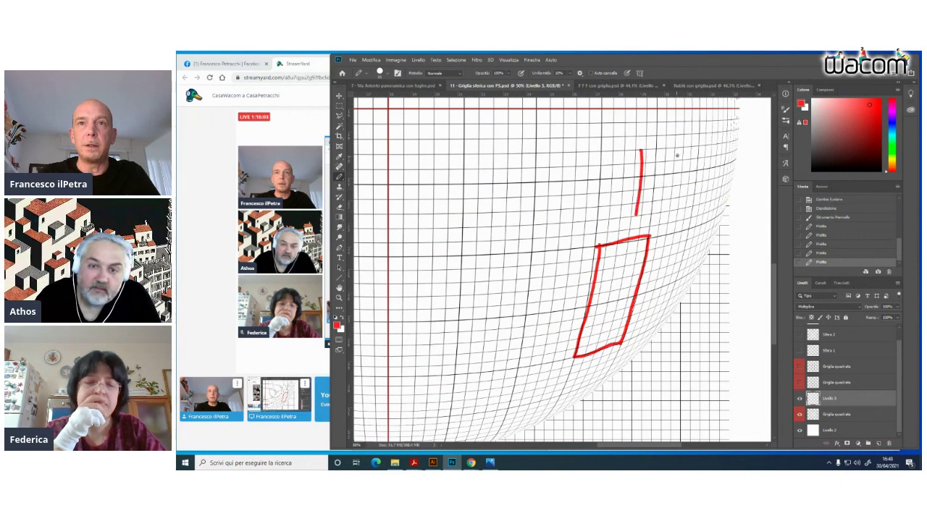
drag(678, 150, 671, 210)
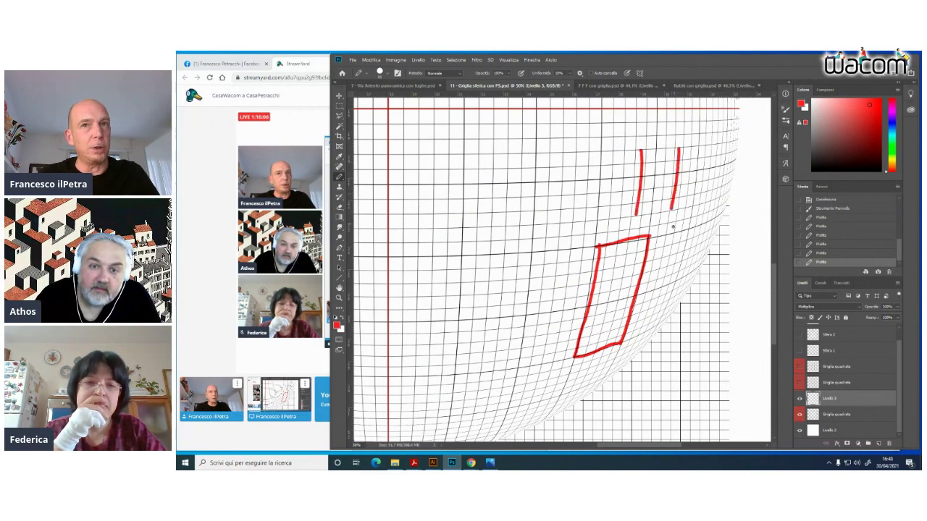
drag(640, 150, 679, 147)
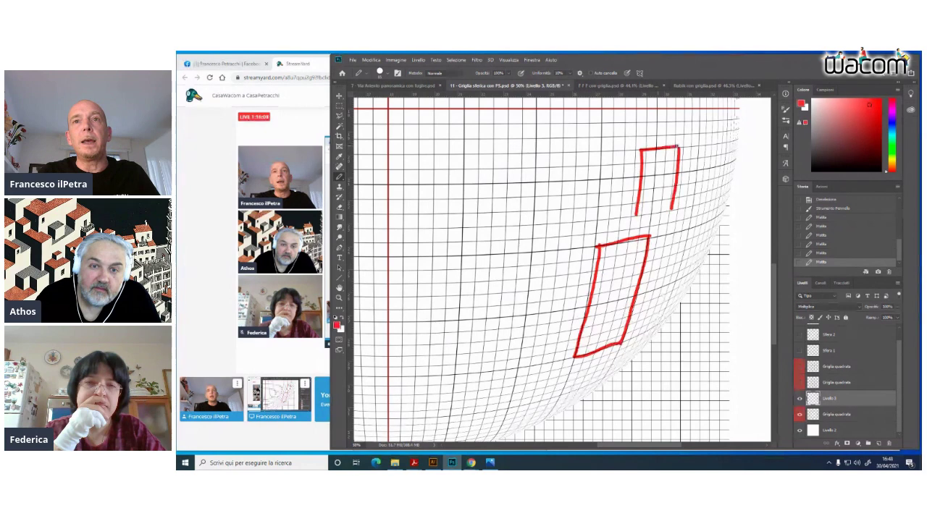
drag(637, 214, 672, 210)
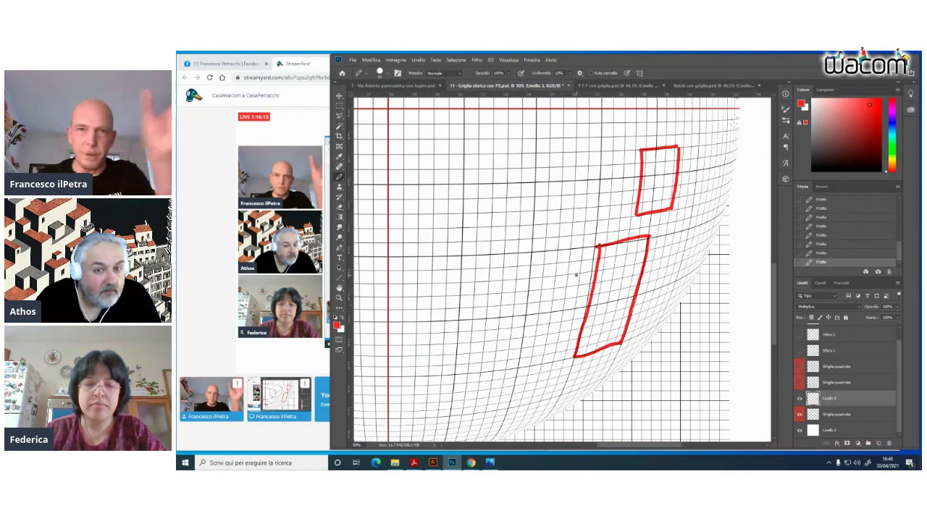
Mark the sphere's central vanishing point, where the two red axes cross, with a red X
drag(554, 216, 583, 232)
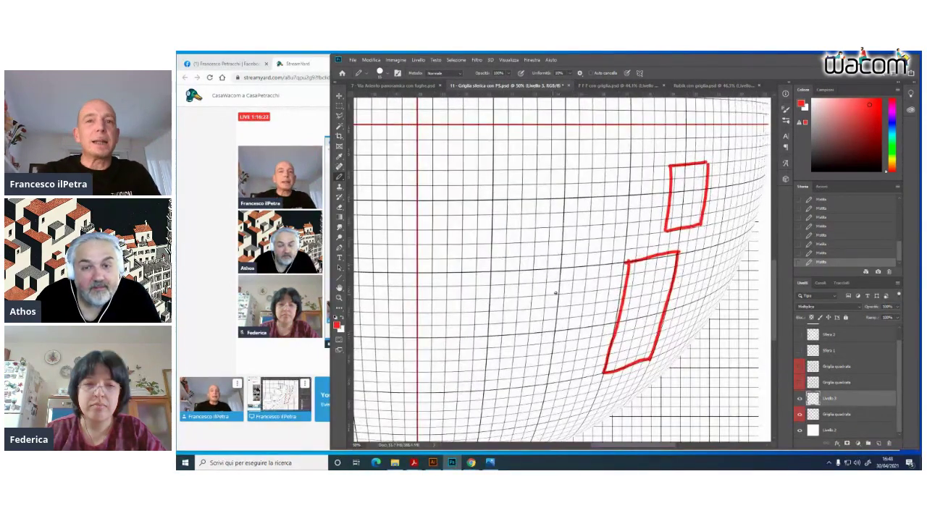
key(ctrl+minus)
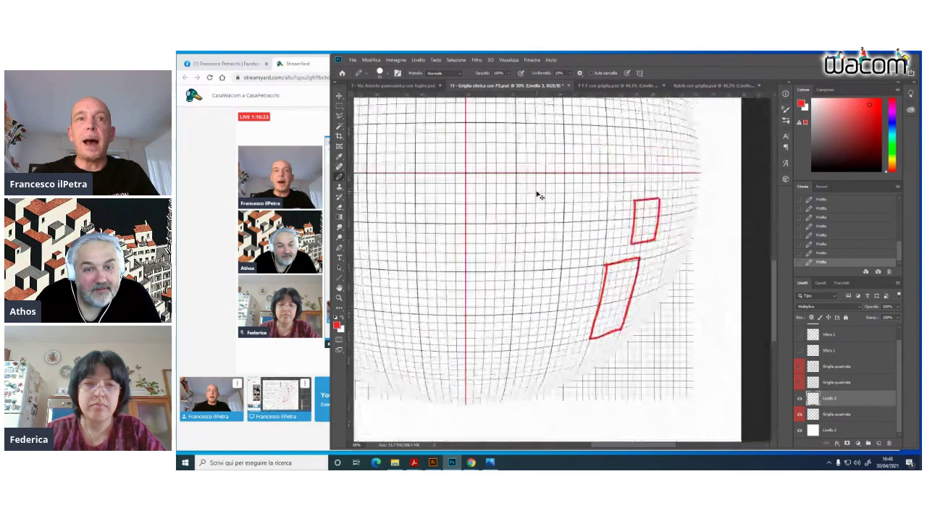
mouse_move(538, 256)
mouse_down()
mouse_move(584, 279)
mouse_move(617, 314)
mouse_up()
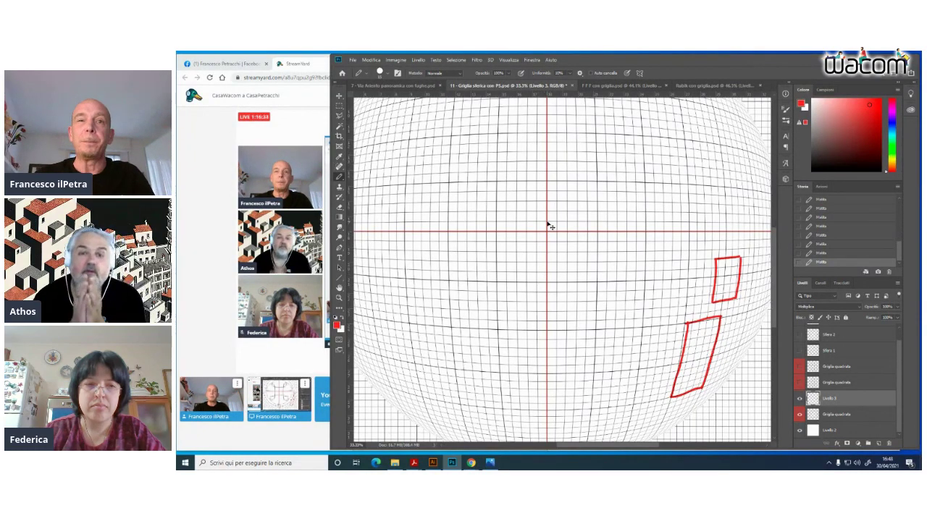
scroll(548, 226, up, 1)
drag(546, 221, 472, 203)
mouse_move(421, 176)
mouse_down()
mouse_move(437, 193)
mouse_move(421, 193)
mouse_up()
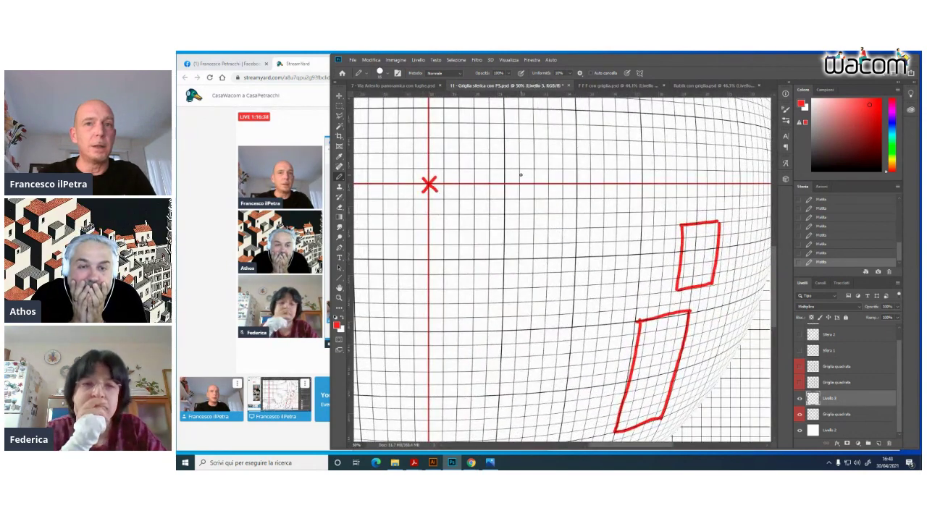
Draw straight red lines from the tall quadrilateral's lower-left, upper-left and upper-right corners to the central vanishing point
drag(612, 279, 584, 235)
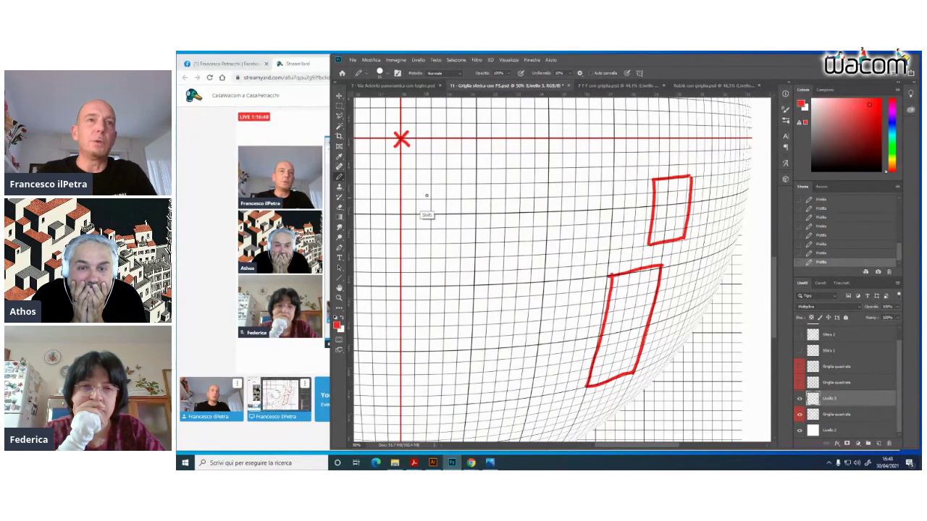
shift+click(401, 139)
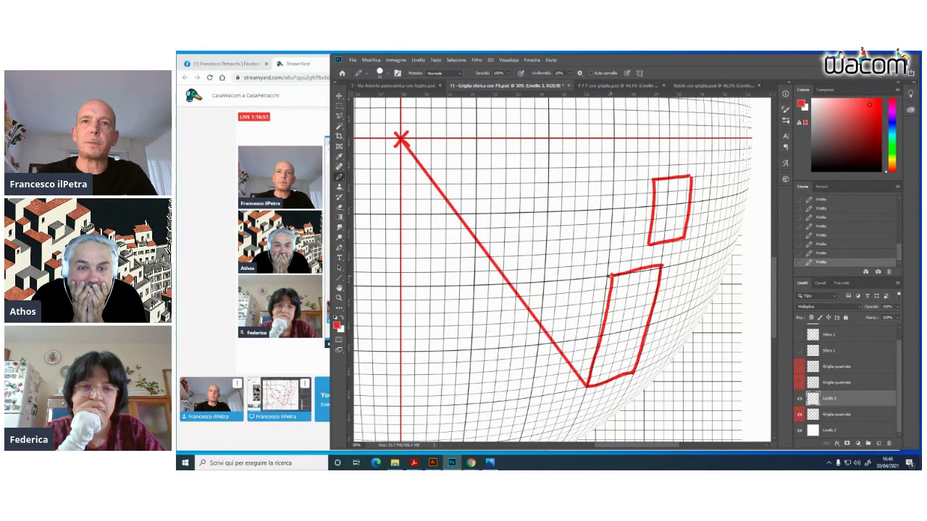
shift+click(610, 275)
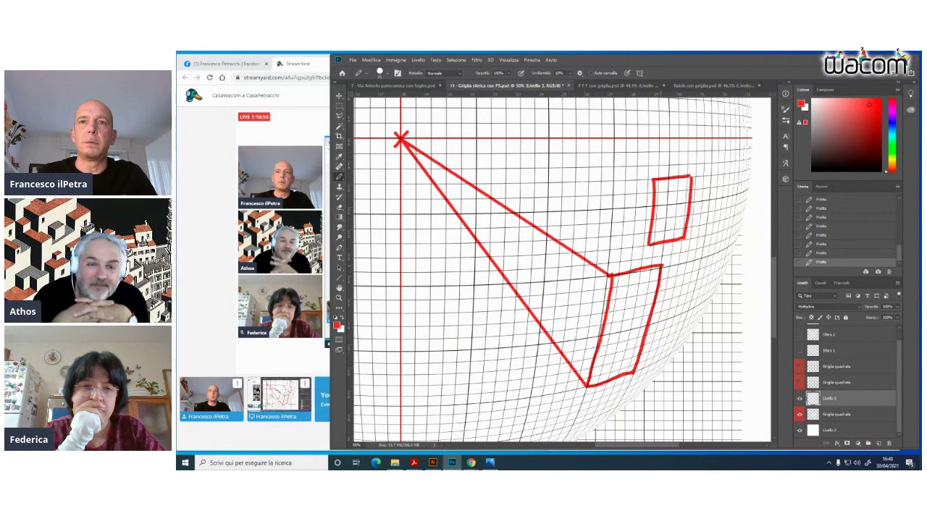
shift+click(662, 265)
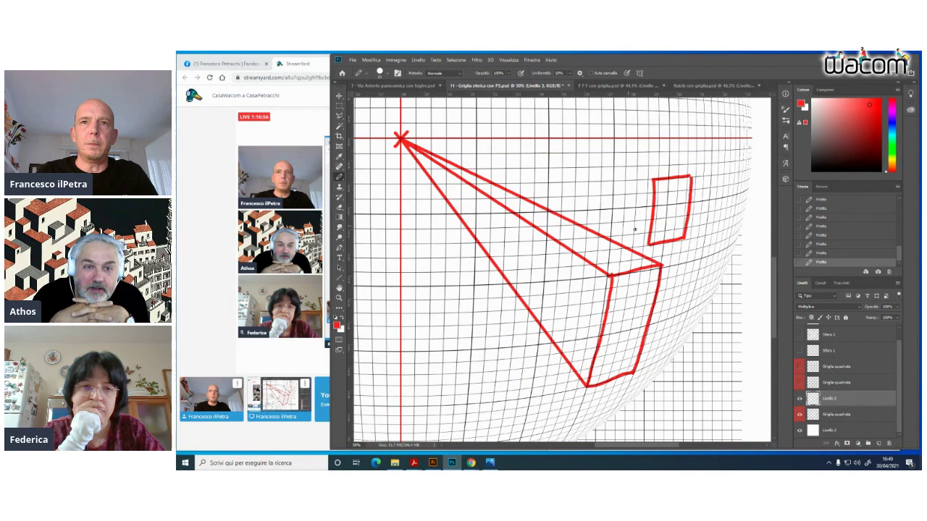
Connect the smaller quadrilateral's lower-left, upper-left and upper-right corners to the vanishing point with straight red lines, dismissing the Tasti permanenti prompt
shift+click(401, 139)
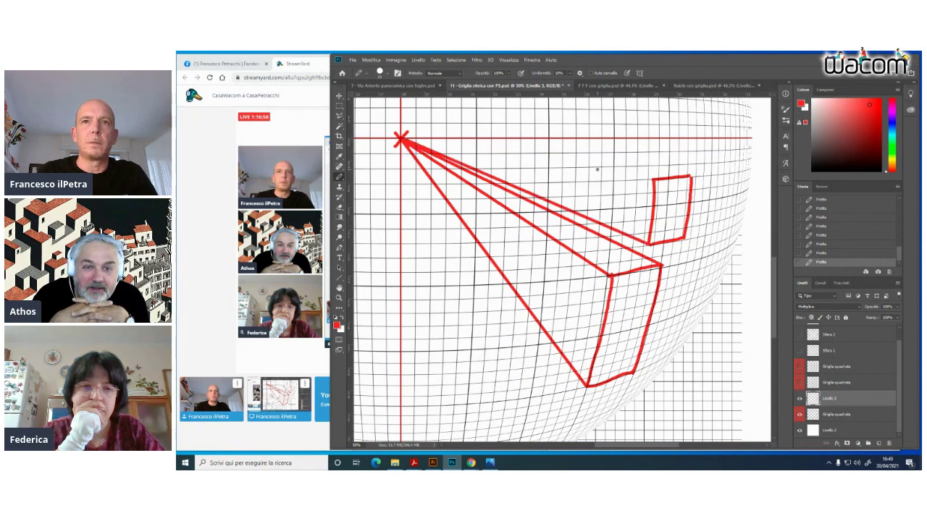
shift+click(653, 179)
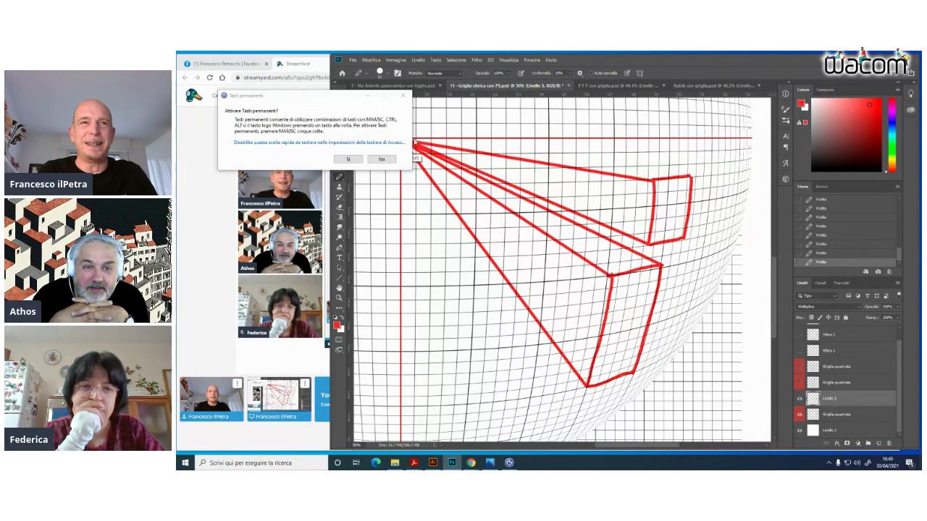
click(403, 96)
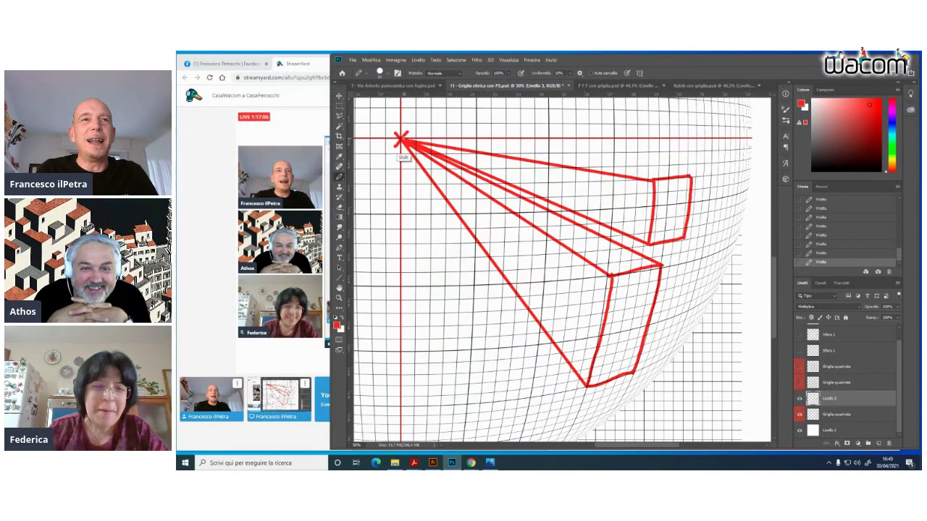
drag(402, 139, 690, 176)
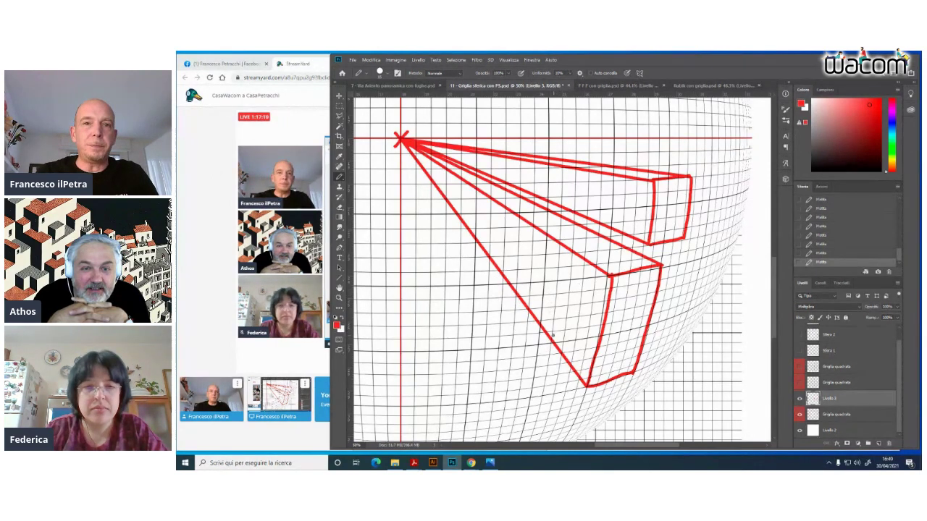
Draw the rear vertical and top edges of both solids between their converging lines, following the curved grid
drag(540, 324, 545, 279)
mouse_move(546, 247)
mouse_down()
mouse_move(547, 235)
mouse_move(594, 233)
mouse_up()
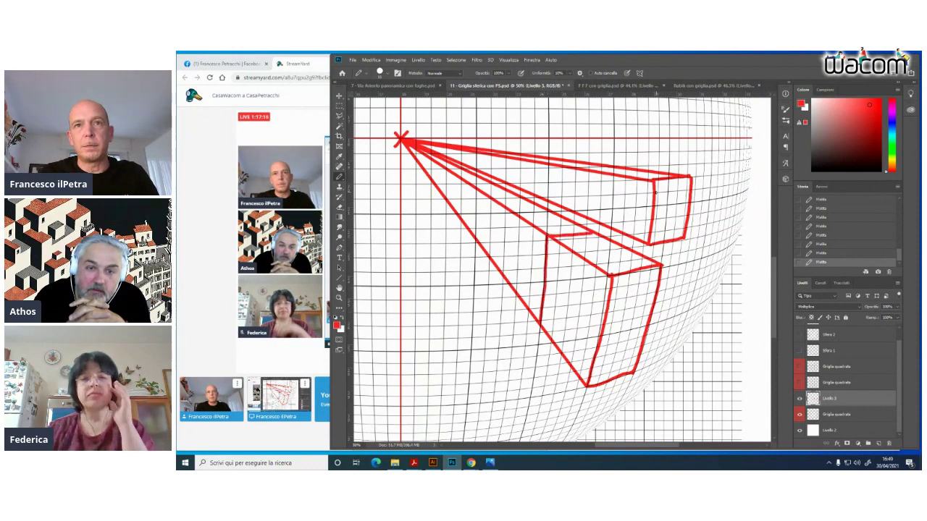
drag(613, 231, 615, 177)
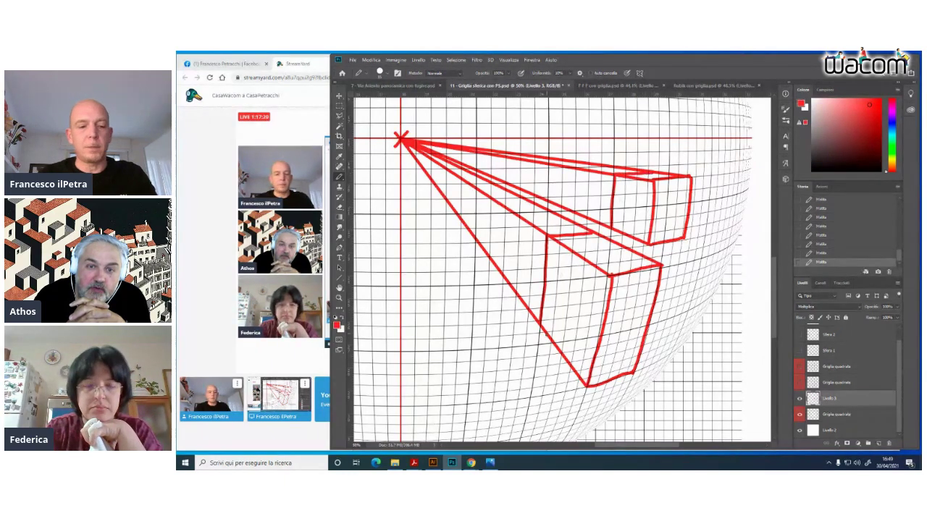
Erase the converging lines just behind both solids with the Eraser at 100% opacity, separating the boxes from the vanishing-point rays
key(e)
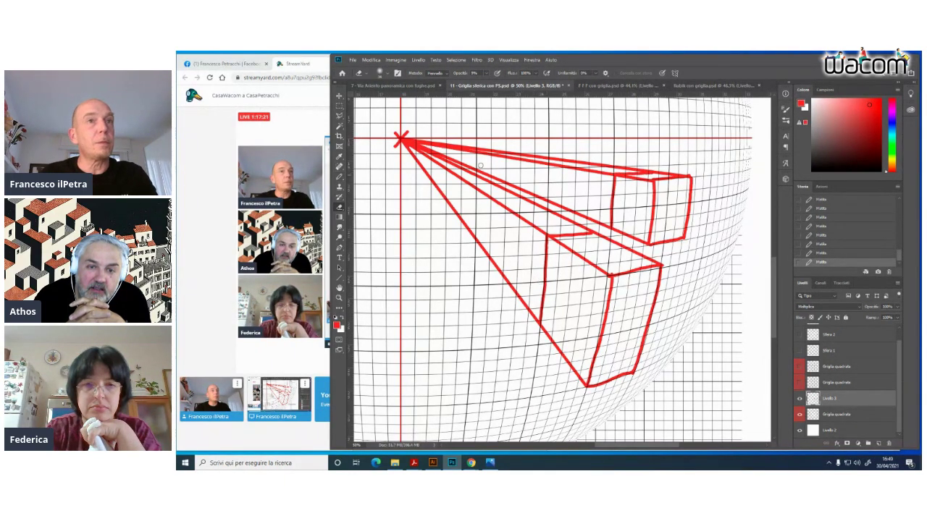
click(486, 75)
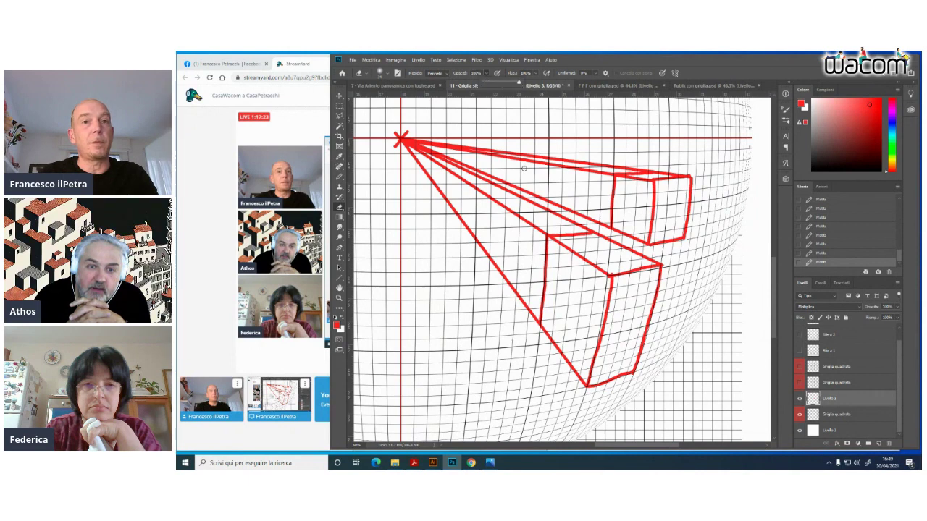
click(535, 309)
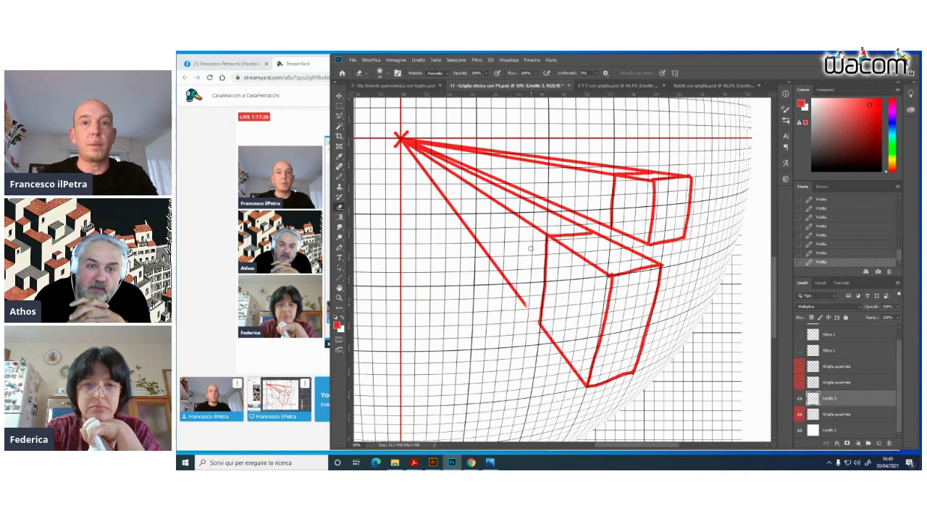
drag(541, 236, 591, 227)
click(591, 227)
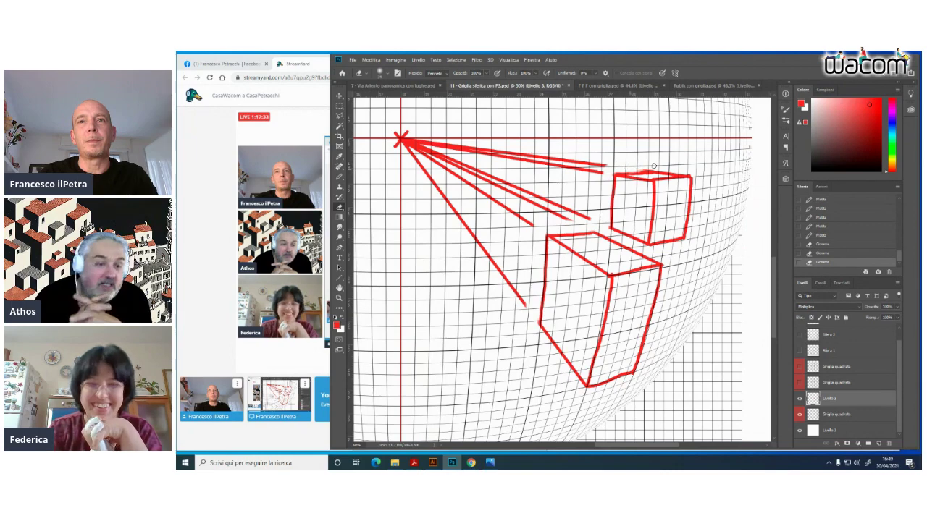
Hide the visible Griglia quadrata layer and examine the two red solids without the grid
key(ctrl+minus)
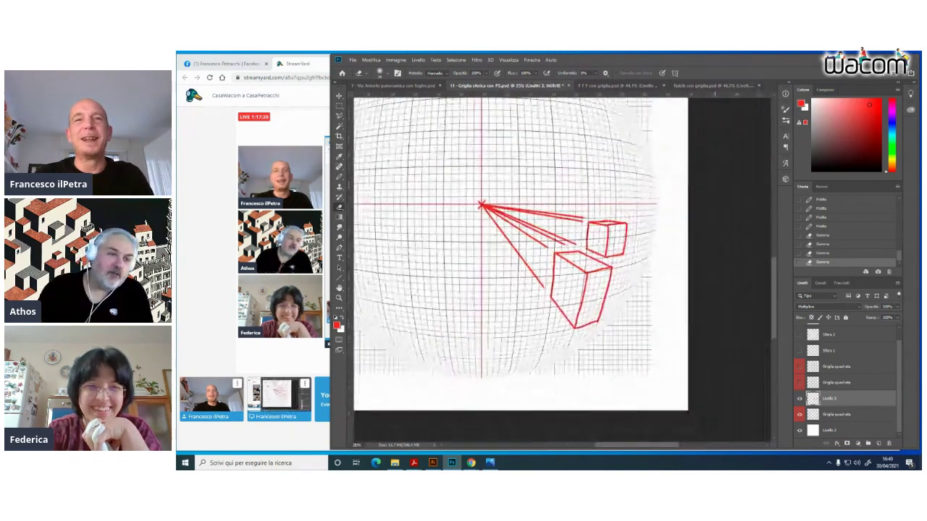
click(799, 415)
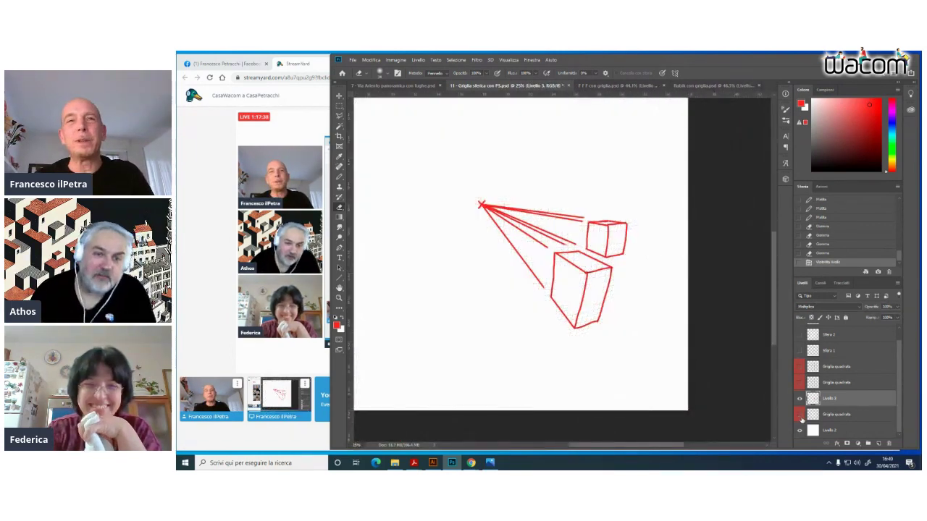
key(ctrl+plus)
key(ctrl+plus)
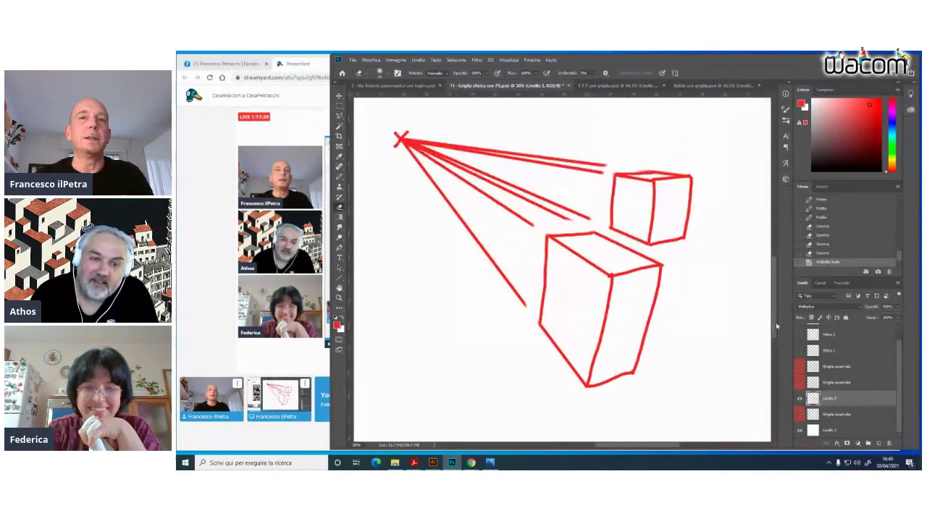
drag(635, 321, 577, 280)
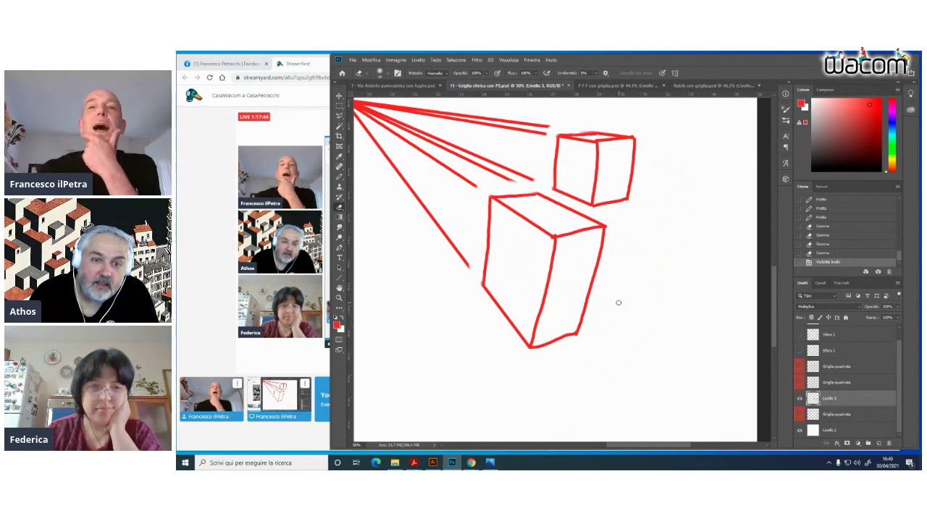
key(ctrl+minus)
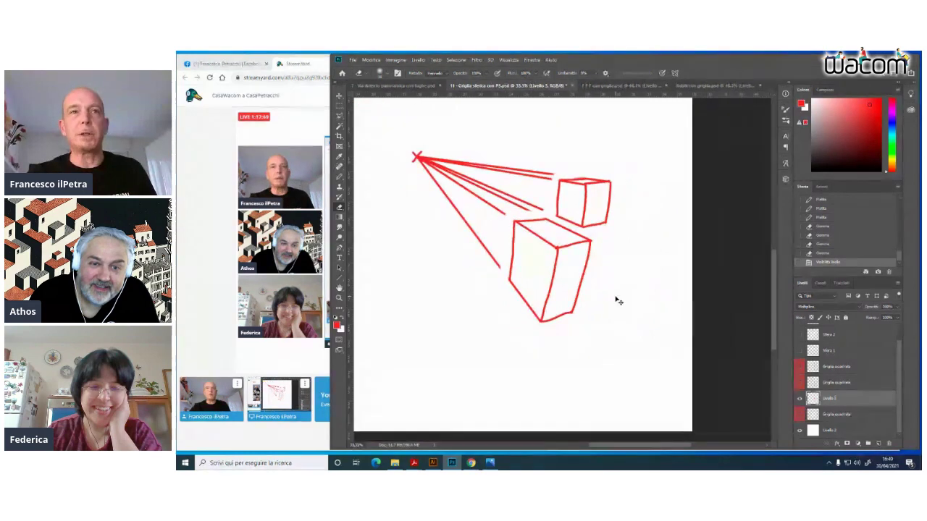
mouse_move(658, 259)
mouse_down()
mouse_move(695, 282)
mouse_move(703, 272)
mouse_up()
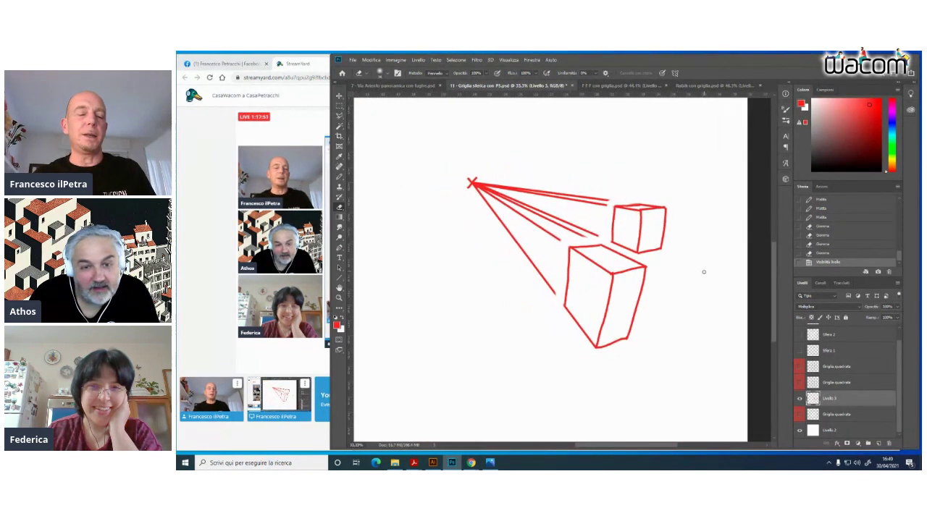
Show the Griglia quadrata layer below the drawing again and view the solids against the whole sphere
click(799, 414)
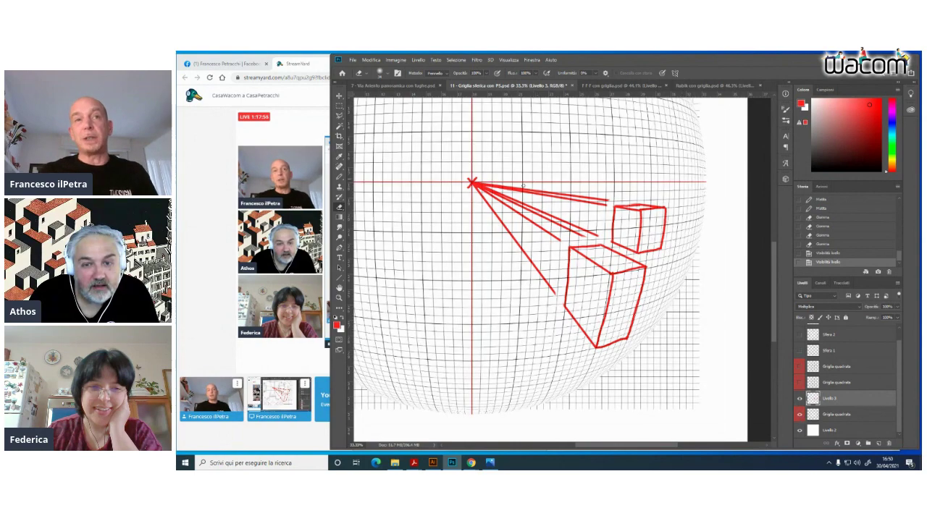
drag(496, 243, 542, 248)
key(ctrl+minus)
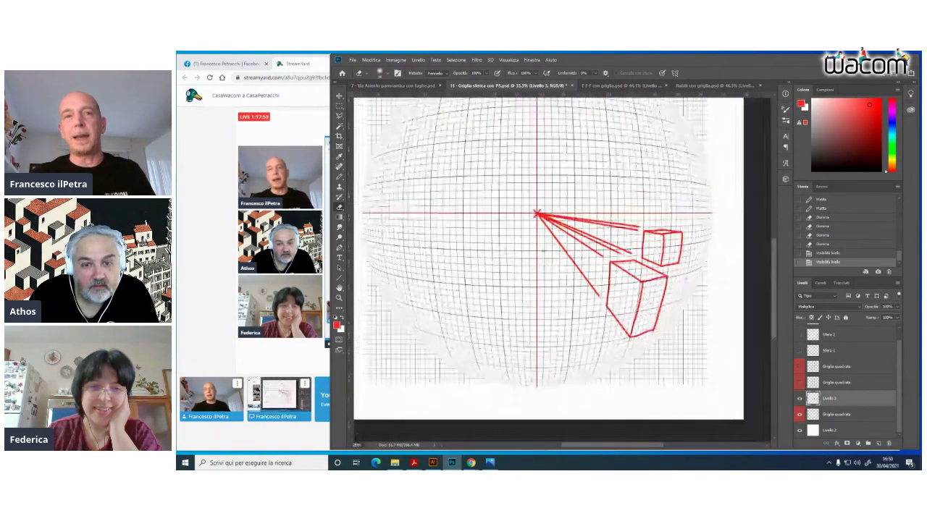
drag(558, 169, 564, 234)
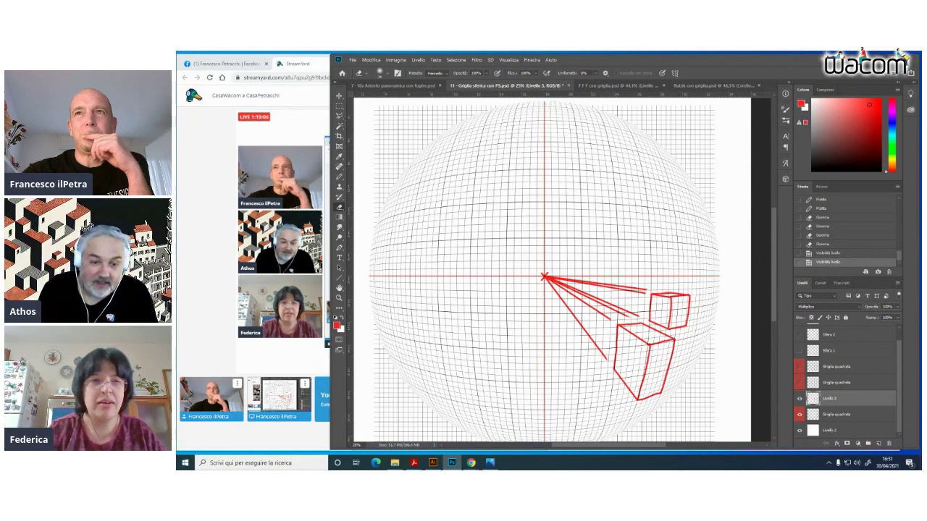
Switch to the web browser and bring up the Clip Studio Assets page for the paid Fish-Eye perspective ruler
key(alt+Tab)
key(alt+Tab)
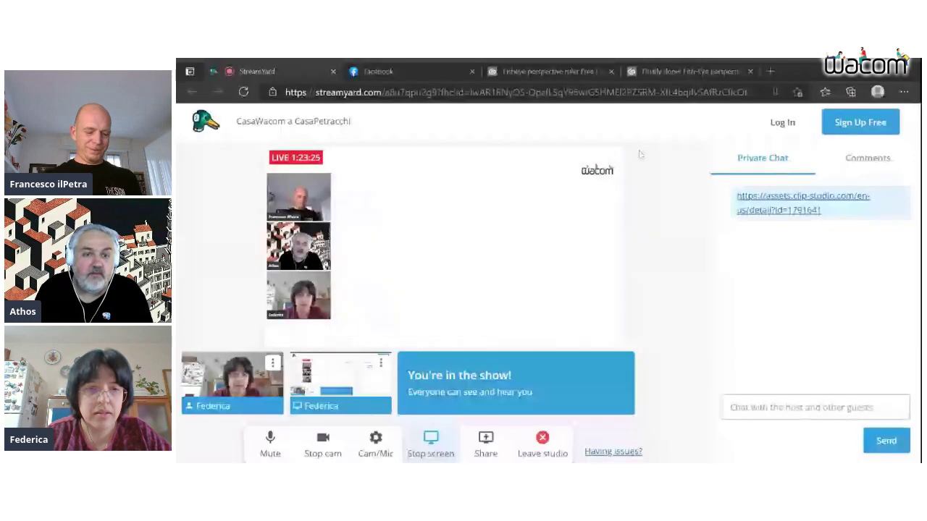
click(724, 70)
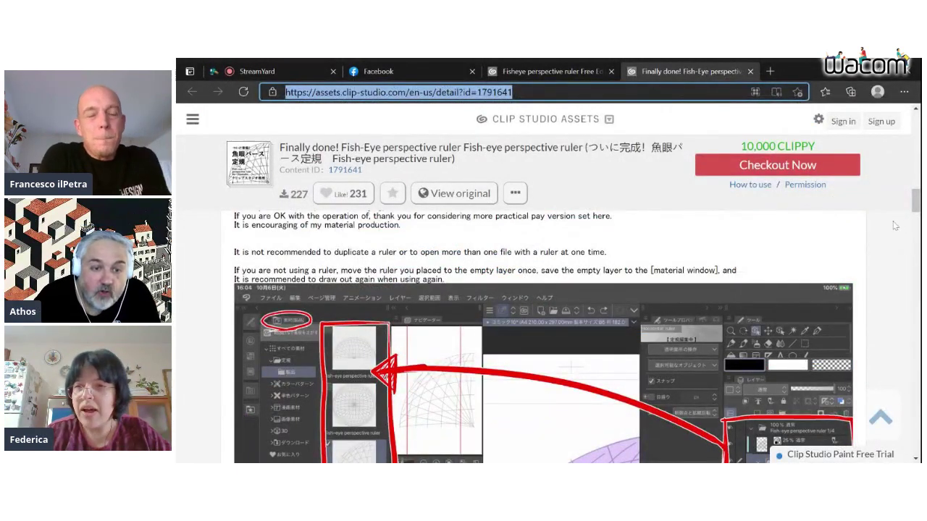
Examine the fish-eye perspective ruler's description, including its material window screenshots and the vertical, horizontal and back ruler layers
click(916, 203)
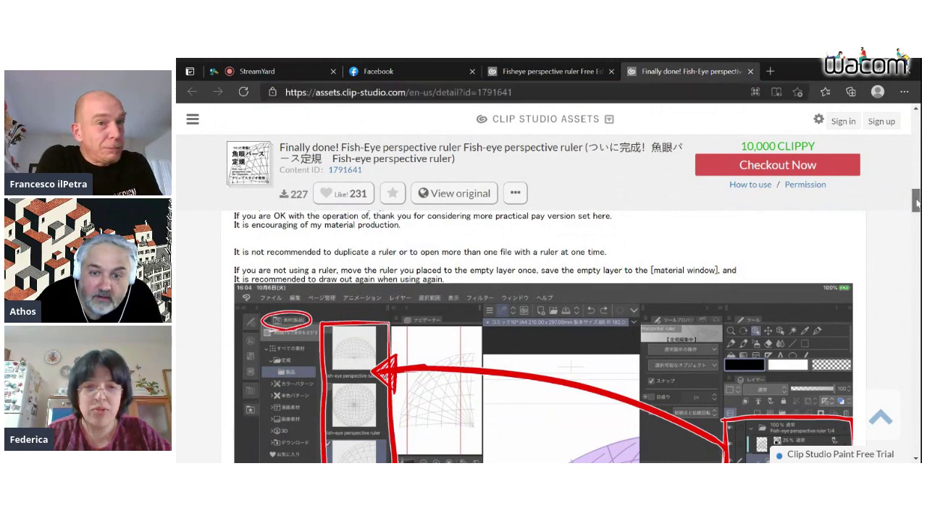
drag(915, 204, 916, 210)
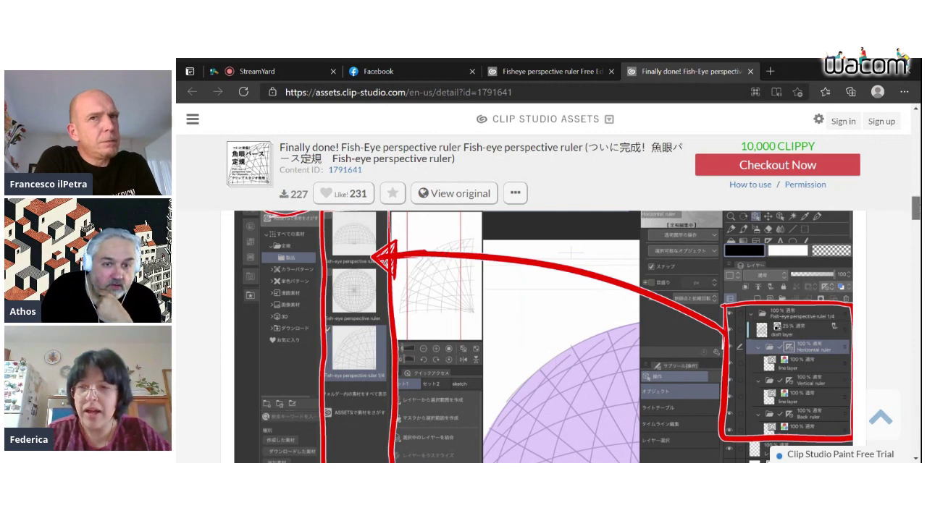
scroll(543, 333, down, 3)
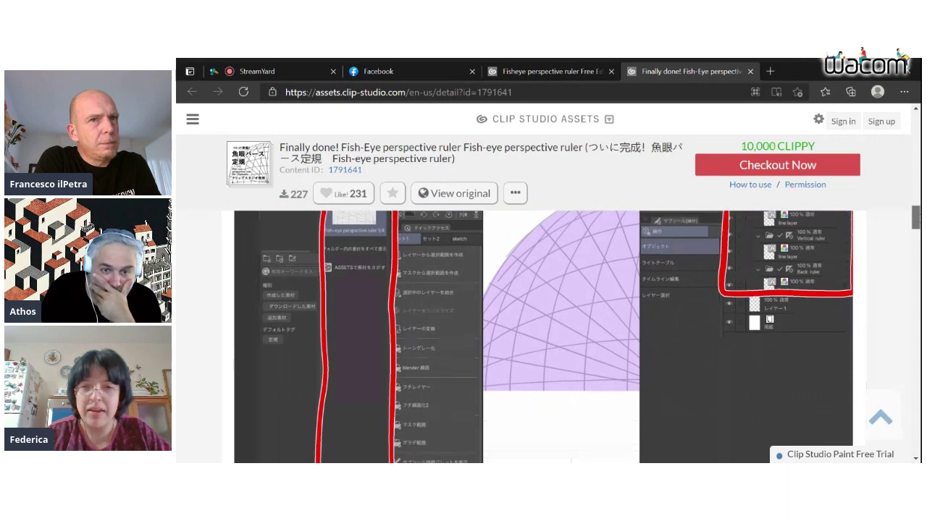
scroll(543, 333, down, 1)
scroll(543, 333, down, 5)
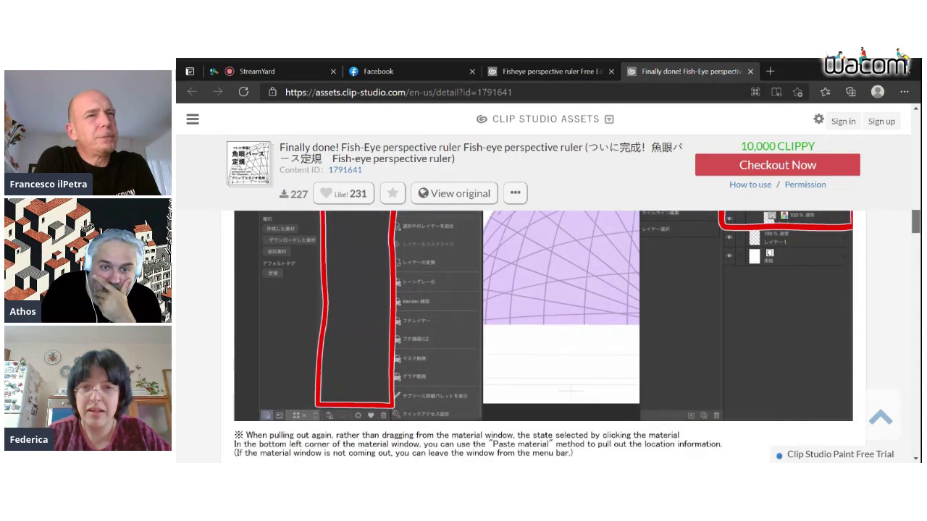
scroll(551, 337, down, 5)
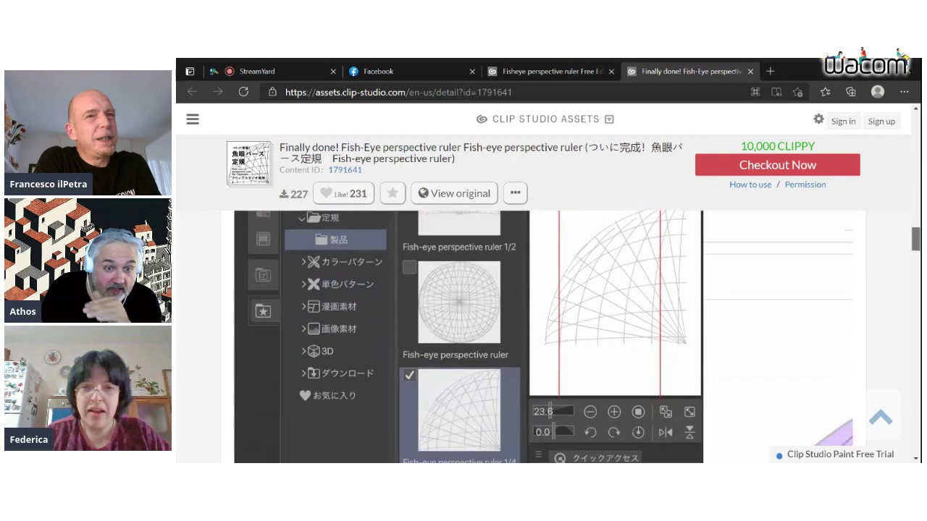
scroll(550, 337, down, 4)
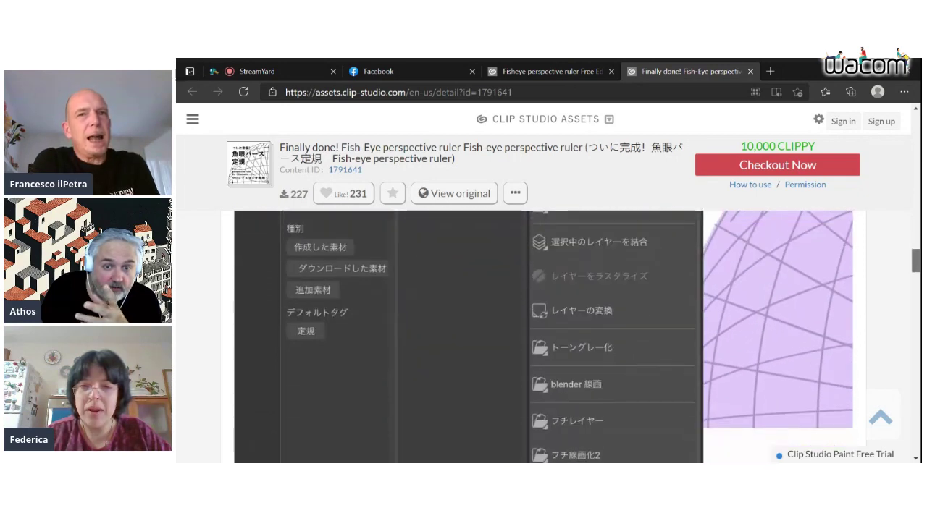
scroll(551, 337, down, 9)
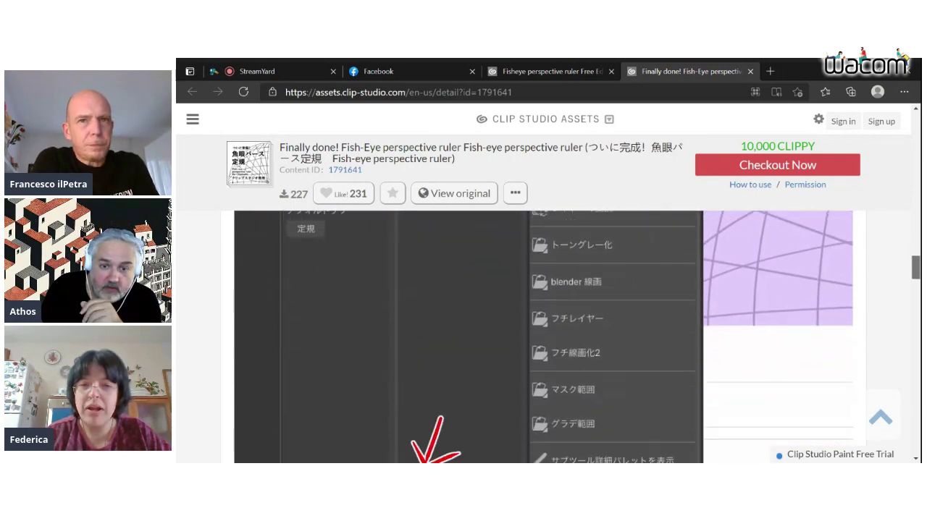
scroll(550, 336, down, 6)
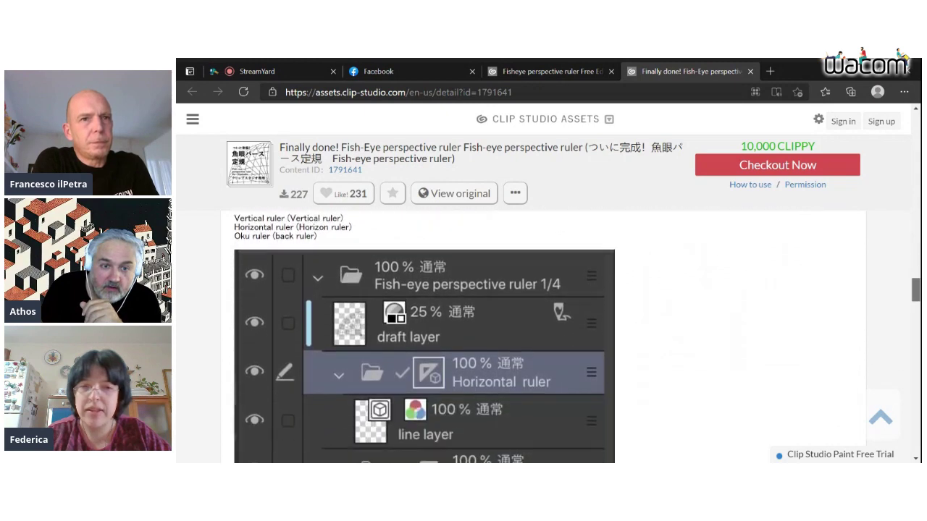
drag(916, 296, 916, 341)
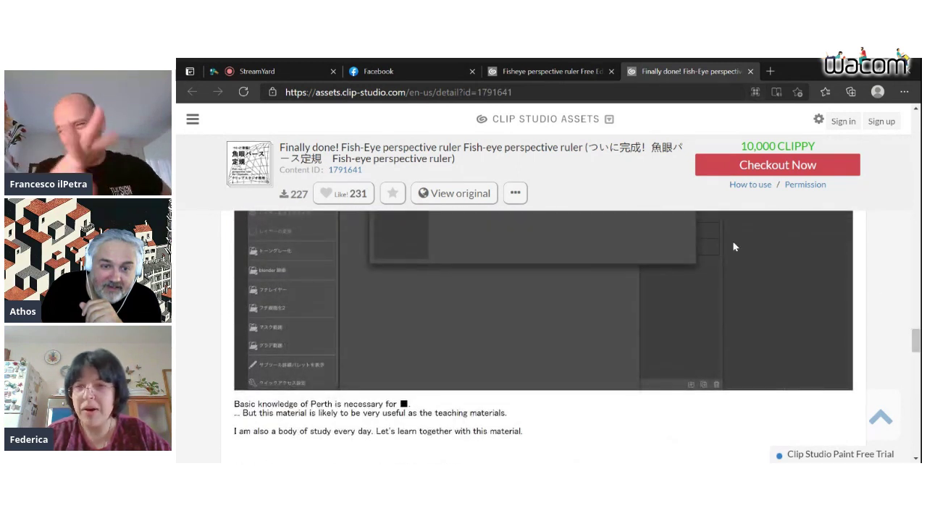
scroll(734, 247, up, 1)
scroll(734, 247, down, 1)
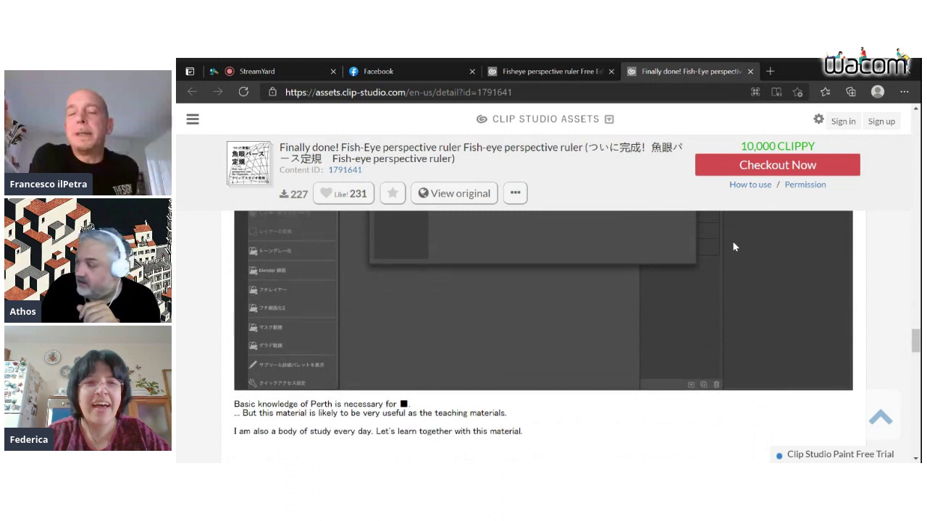
Bring up the fish-eye perspective ruler's Free Edition page and look over its material window screenshots
scroll(733, 247, up, 1)
click(533, 66)
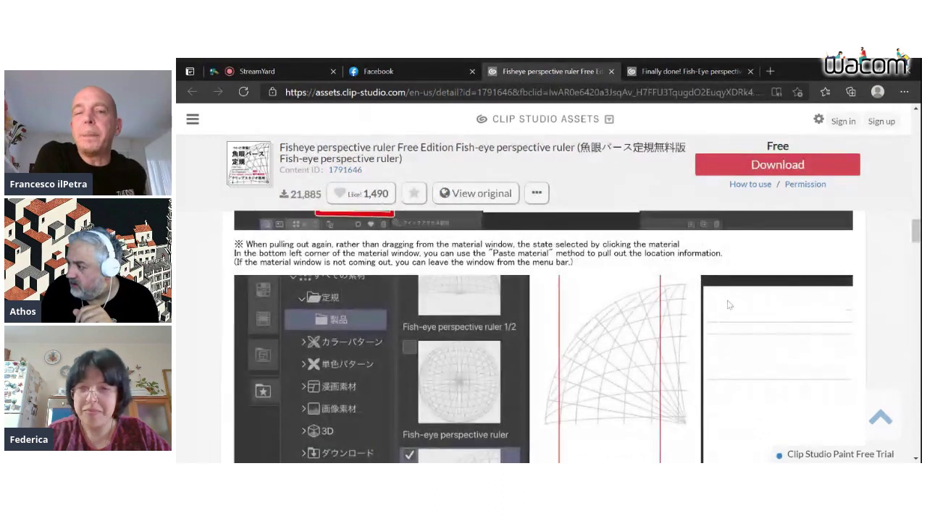
mouse_move(915, 235)
mouse_down()
mouse_move(915, 246)
mouse_move(915, 235)
mouse_up()
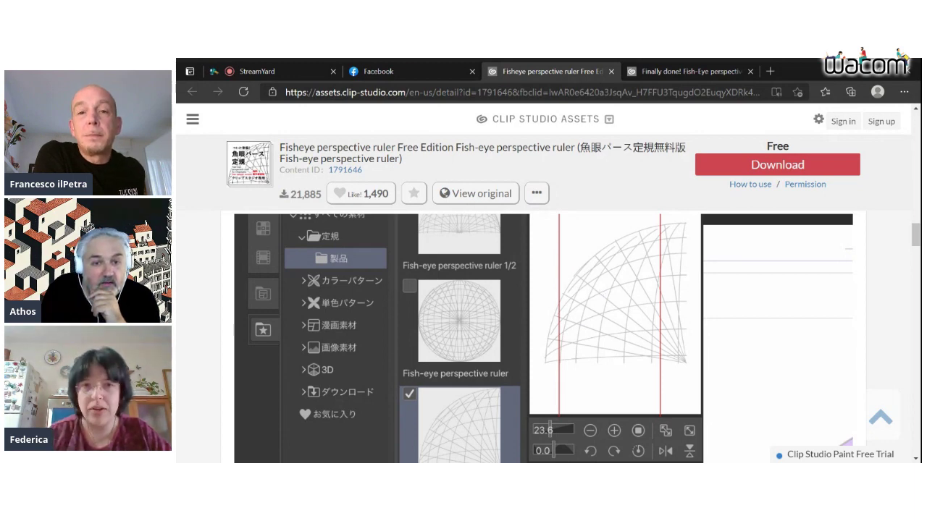
Return to the paid Fish-Eye perspective ruler page and review its description, from the gift section back up to the solid drawn on the purple sphere
click(654, 71)
scroll(540, 337, down, 5)
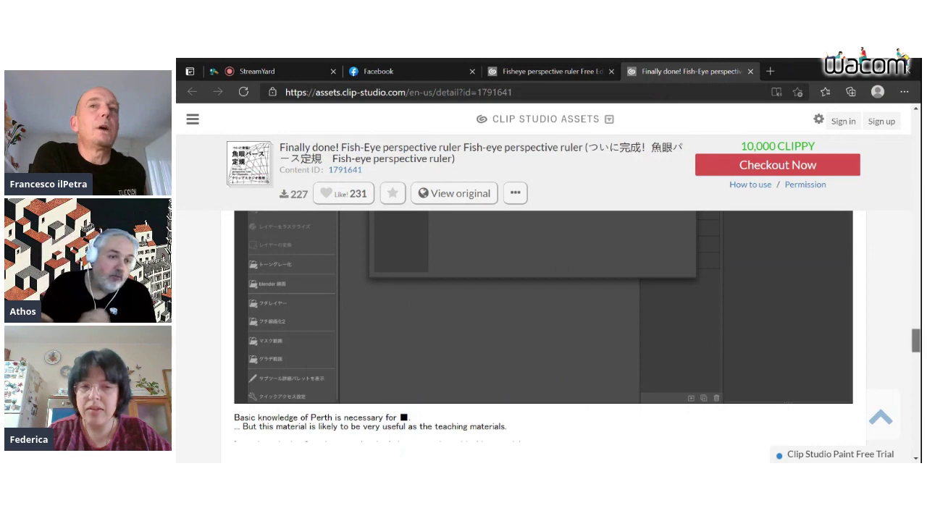
scroll(543, 337, down, 4)
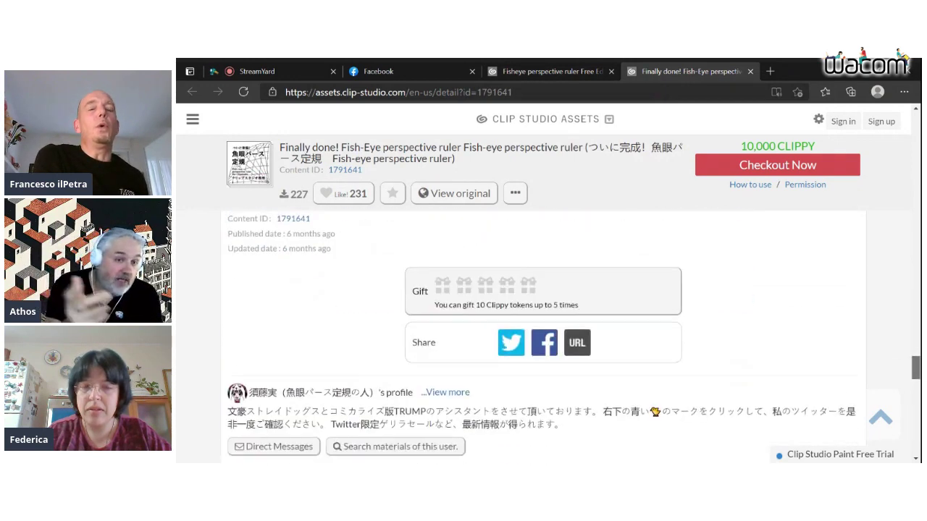
scroll(543, 337, up, 8)
scroll(543, 337, up, 10)
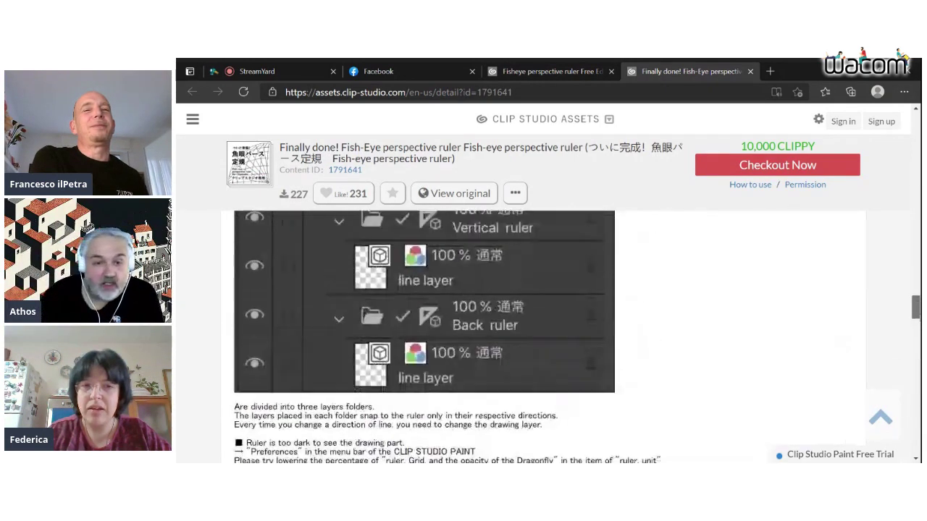
scroll(543, 336, up, 5)
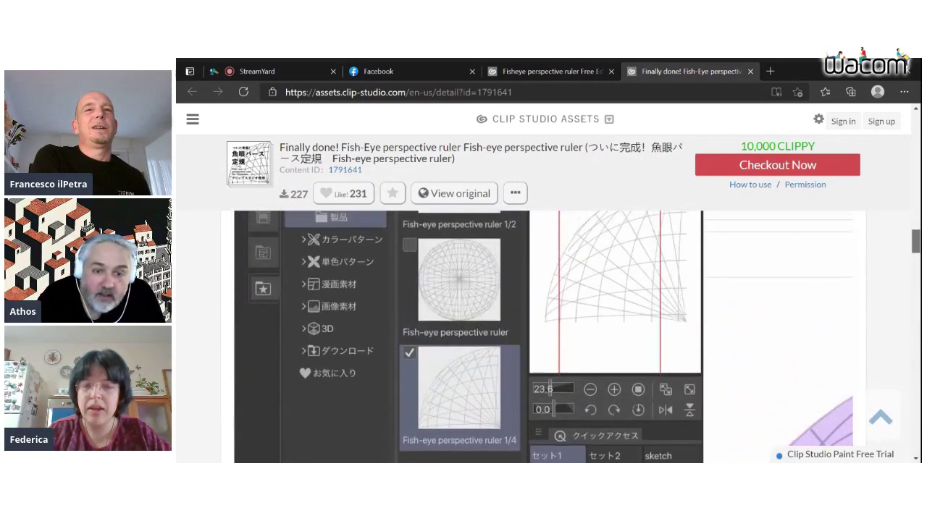
scroll(543, 337, up, 10)
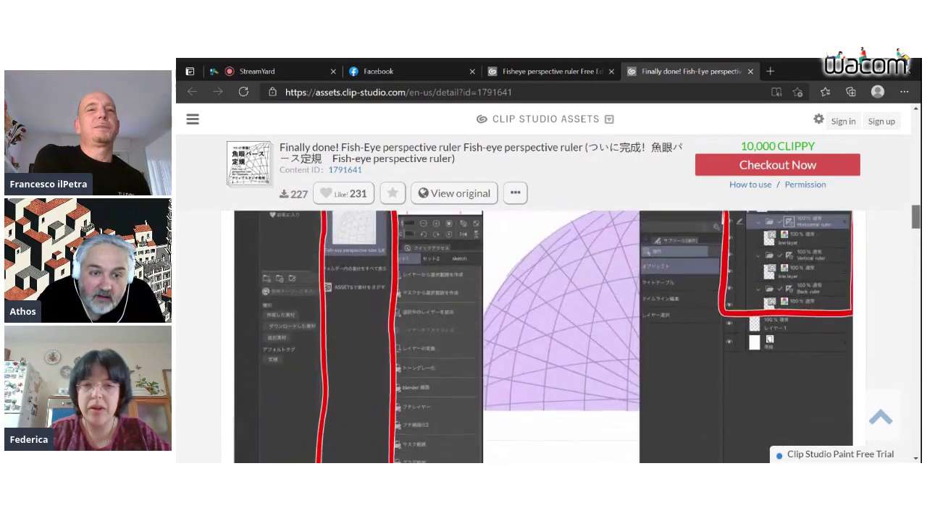
scroll(461, 212, up, 4)
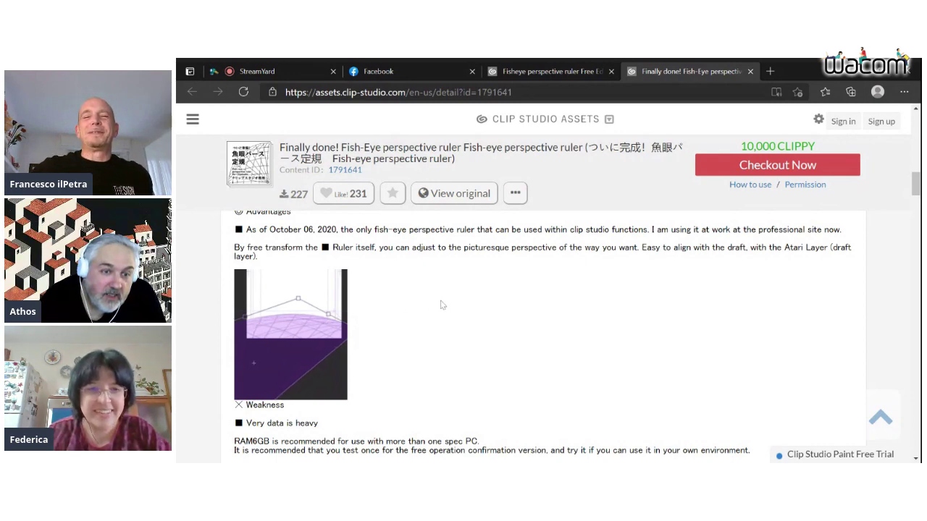
scroll(441, 305, up, 10)
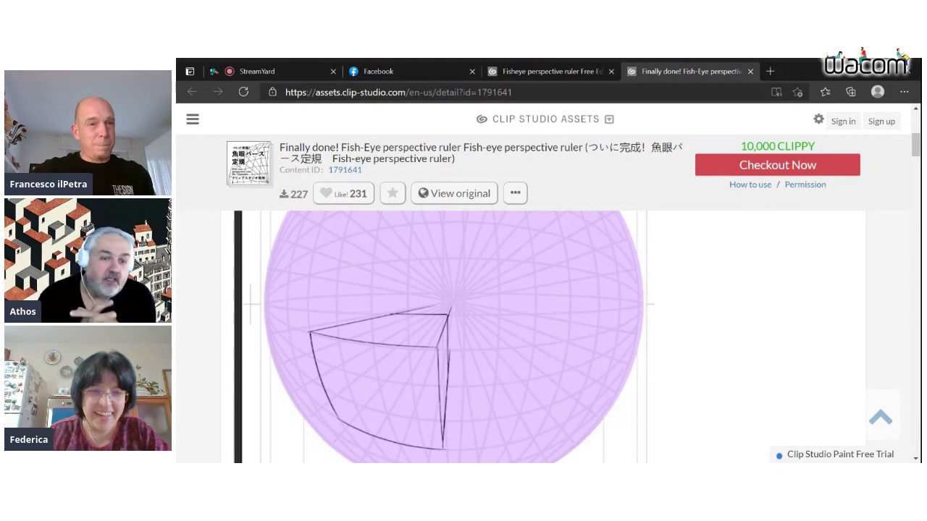
Go to the StreamYard studio and stop sharing the screen
click(255, 65)
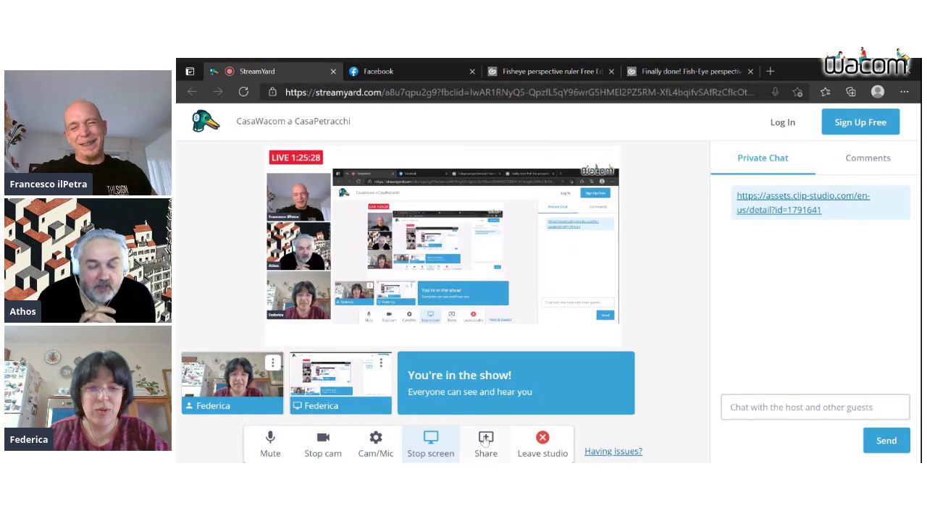
click(440, 456)
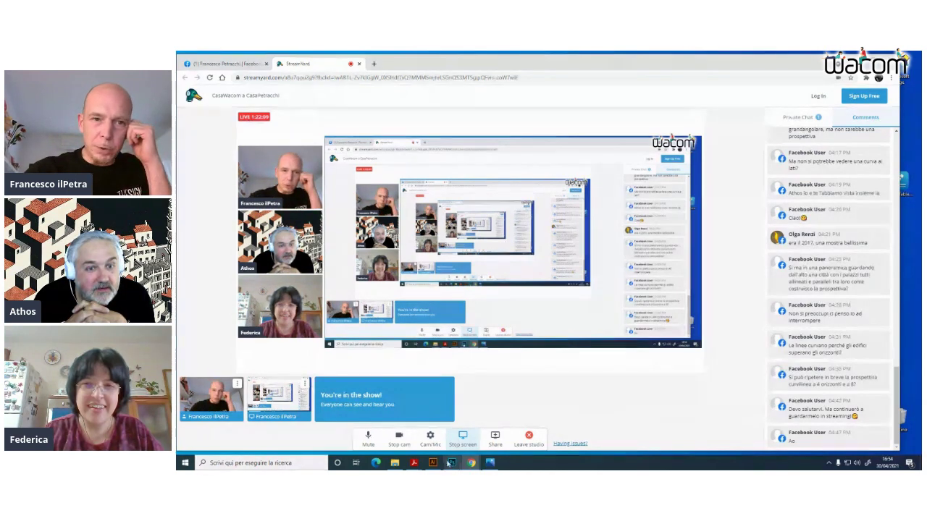
Switch to Photoshop and hide the red solids and spherical grid, leaving only the flat upper Griglia quadrata layer shown over the white background
key(alt+Tab)
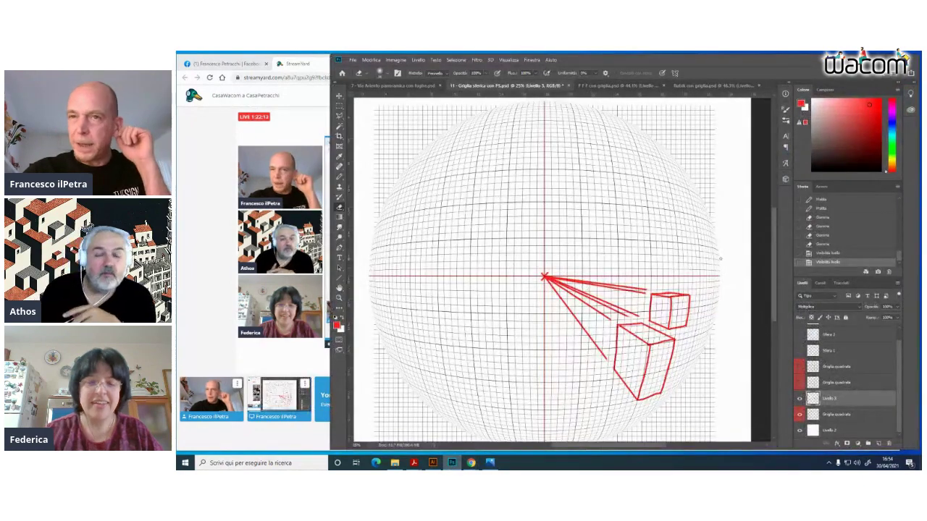
click(799, 398)
click(799, 334)
click(800, 350)
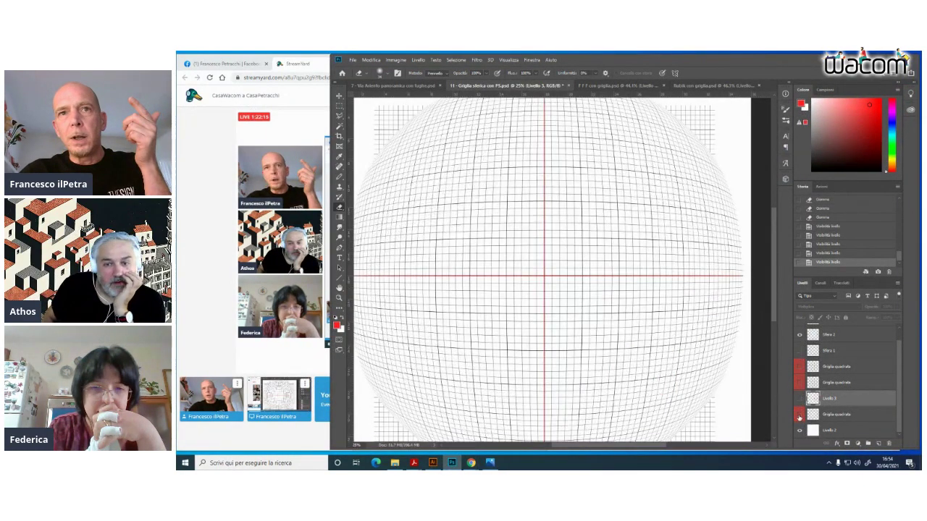
click(800, 335)
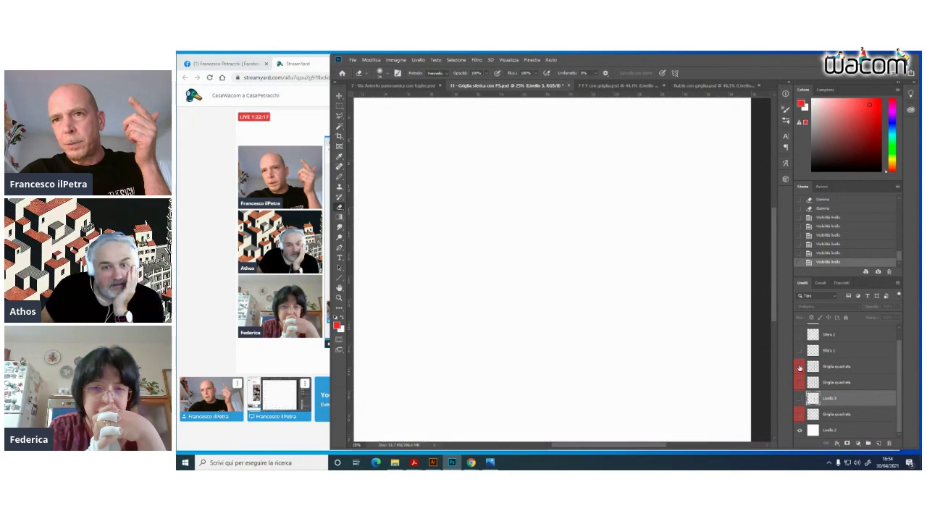
click(800, 367)
Select the whole canvas and apply the Effetto sfera distortion to the visible Griglia quadrata layer with a strongly negative factor in Normale mode
key(ctrl+a)
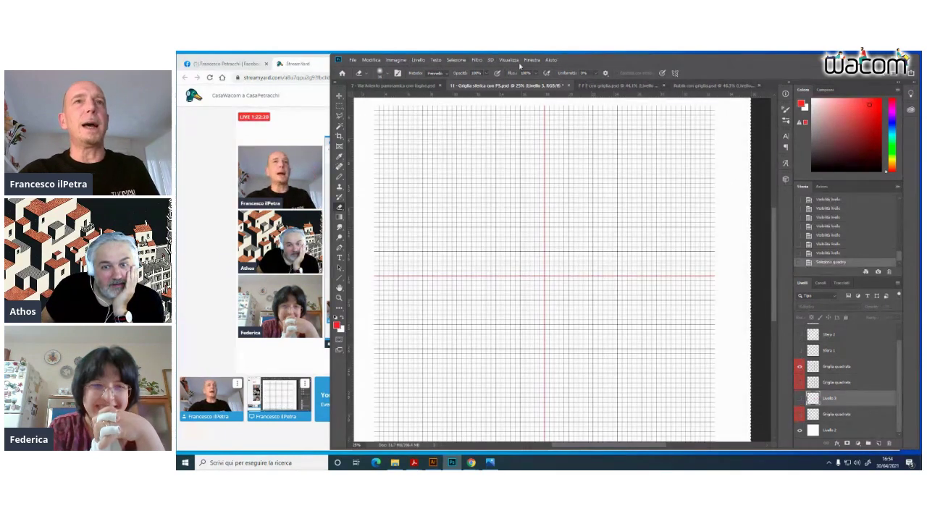
click(477, 60)
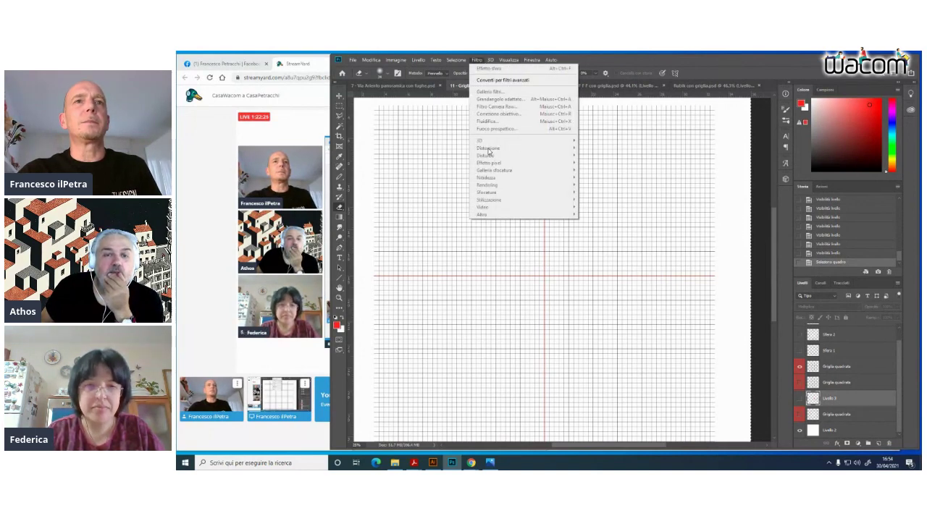
click(849, 367)
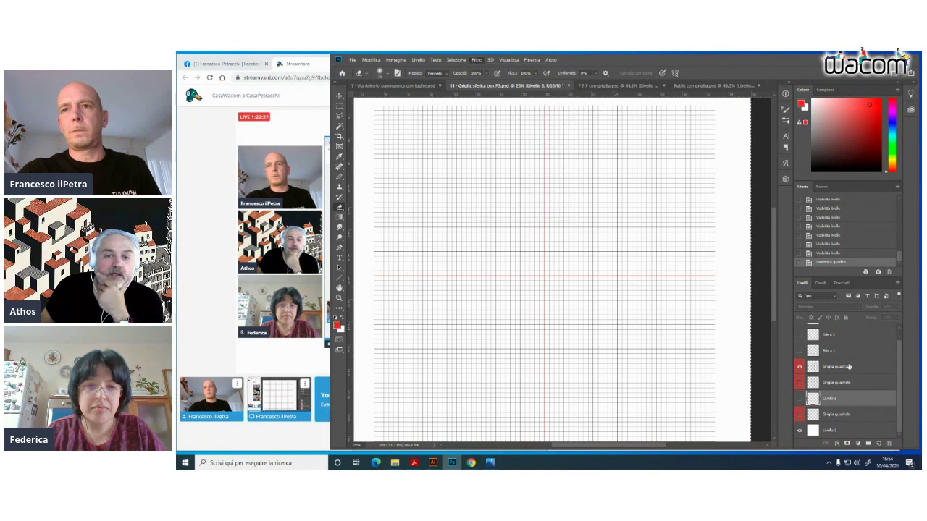
click(849, 367)
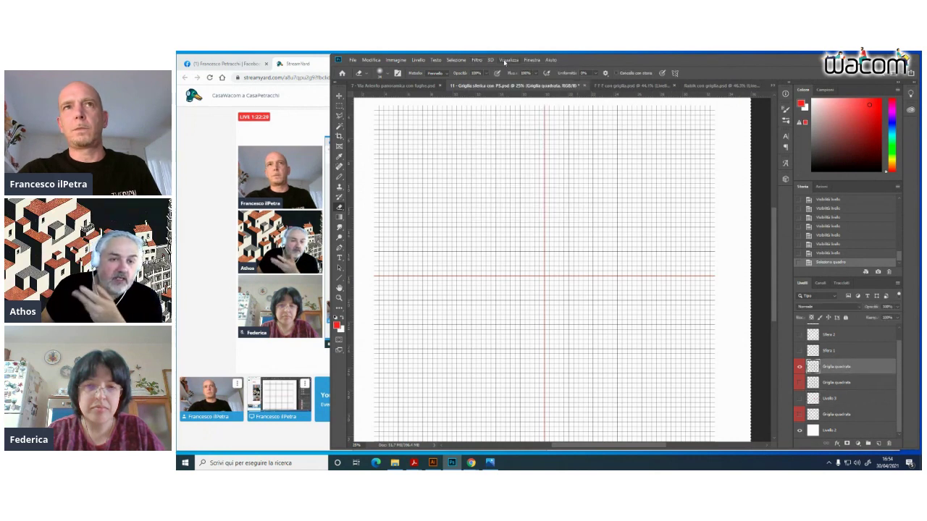
click(476, 60)
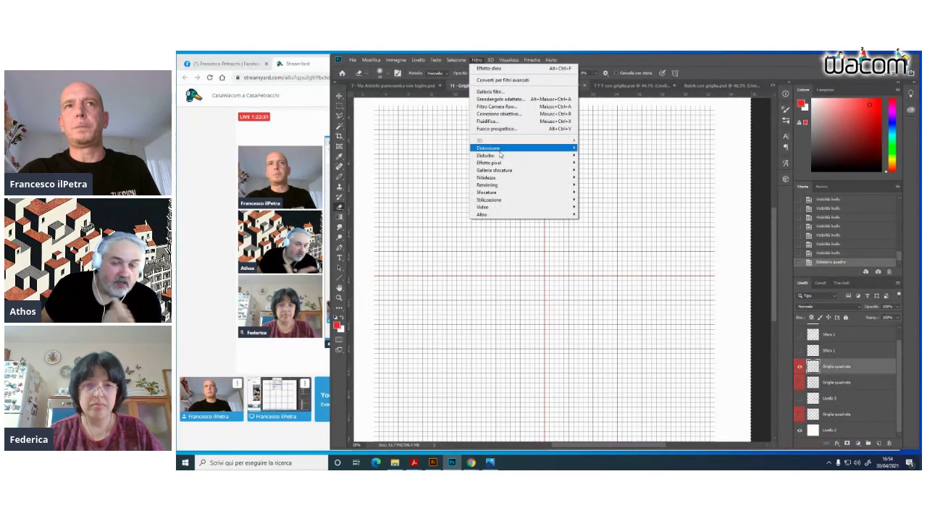
mouse_move(506, 149)
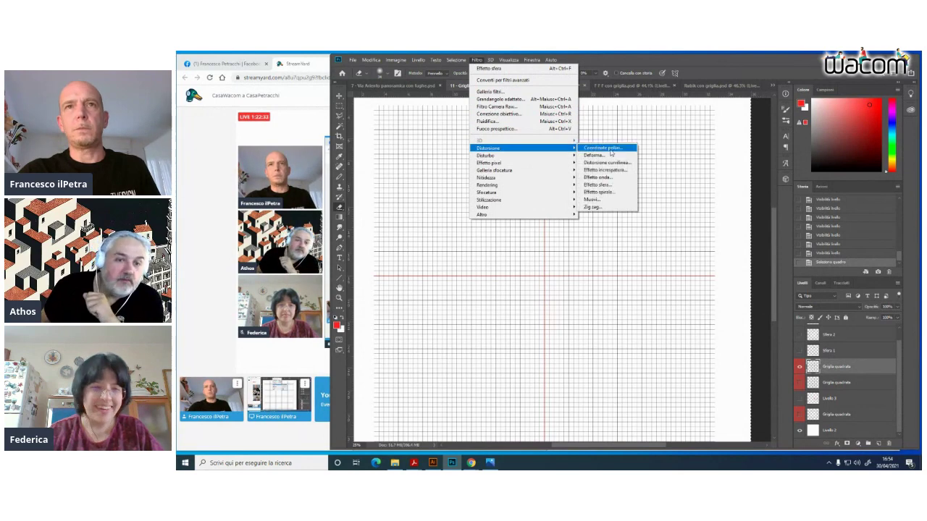
click(611, 185)
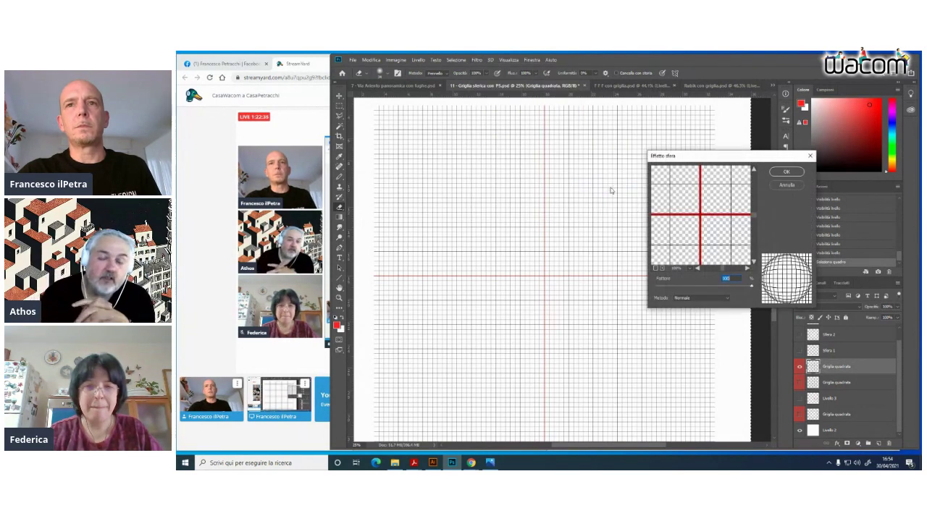
drag(751, 286, 654, 287)
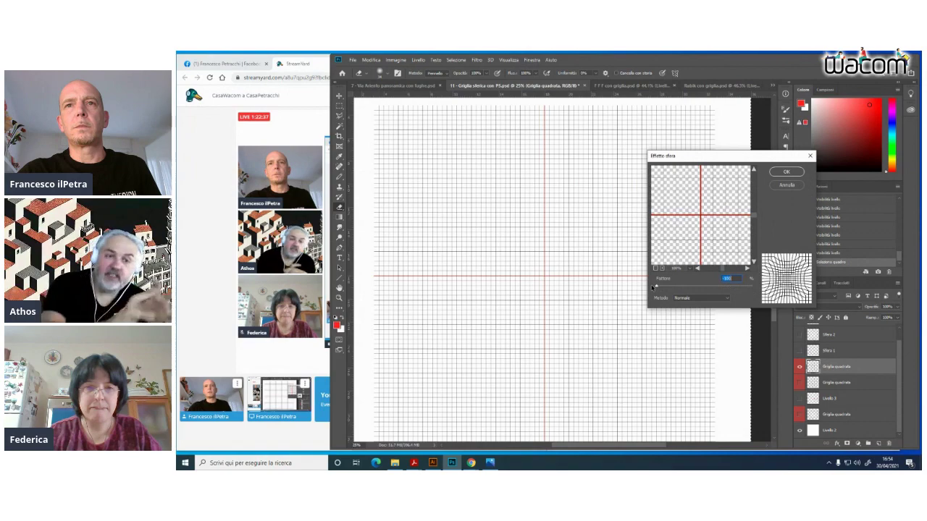
click(785, 172)
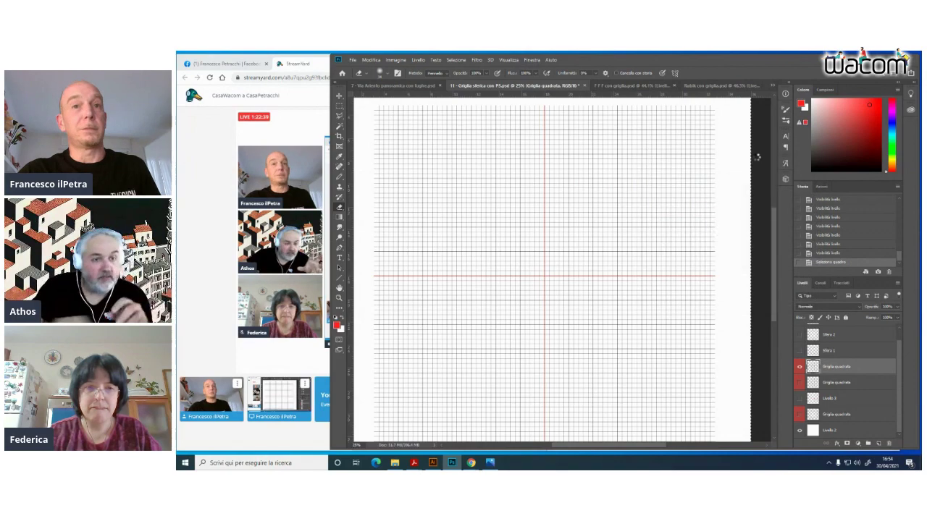
Examine the inward-curving grid lines both up close and across the whole grid
key(ctrl+plus)
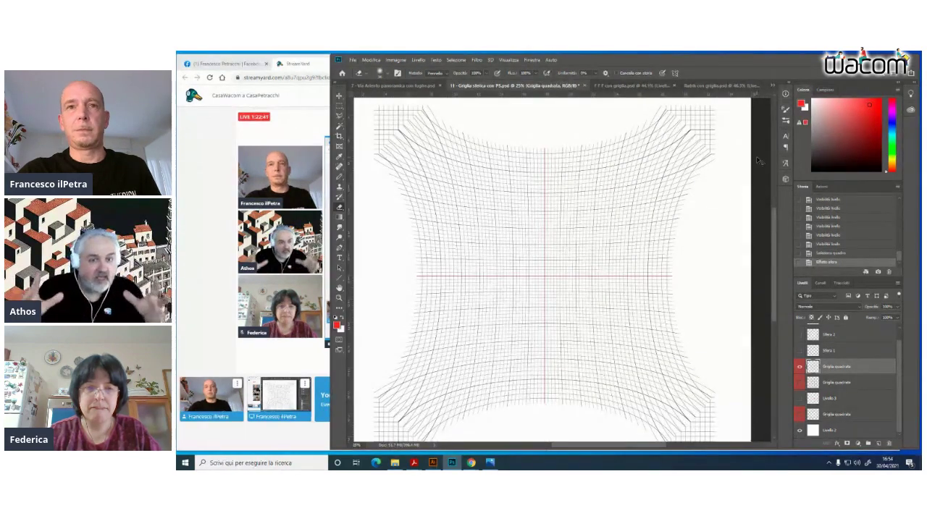
key(ctrl+plus)
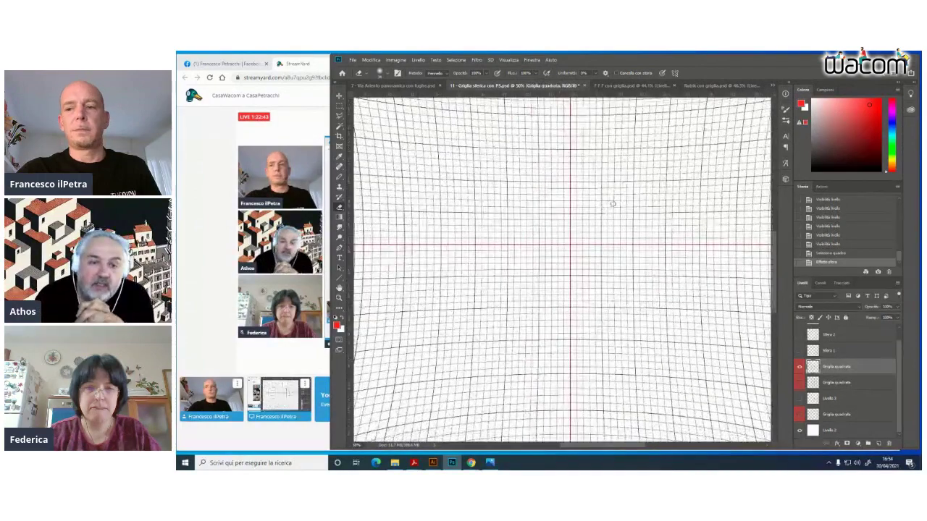
key(ctrl+minus)
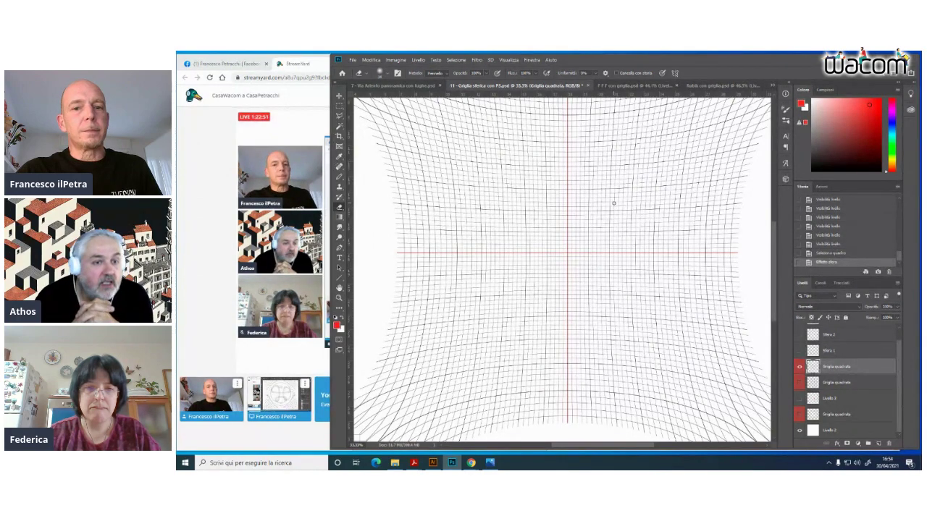
key(ctrl+minus)
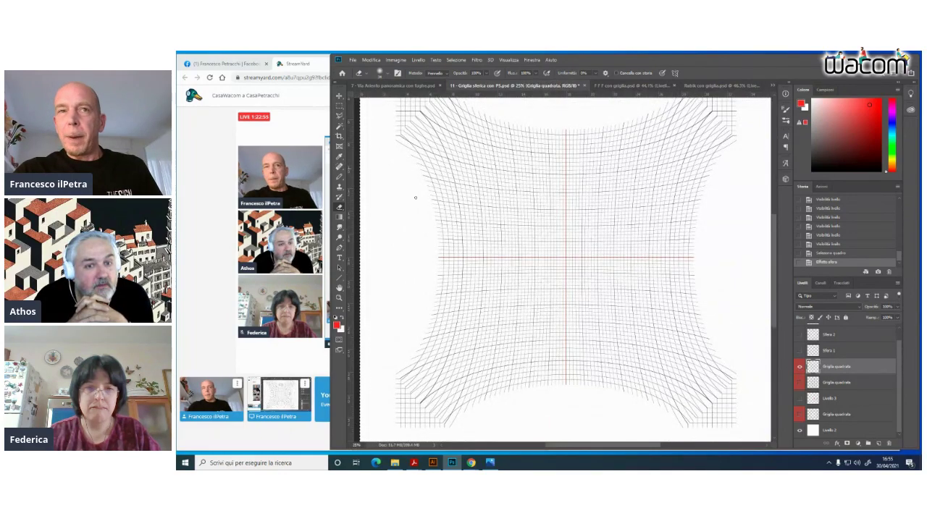
key(ctrl+plus)
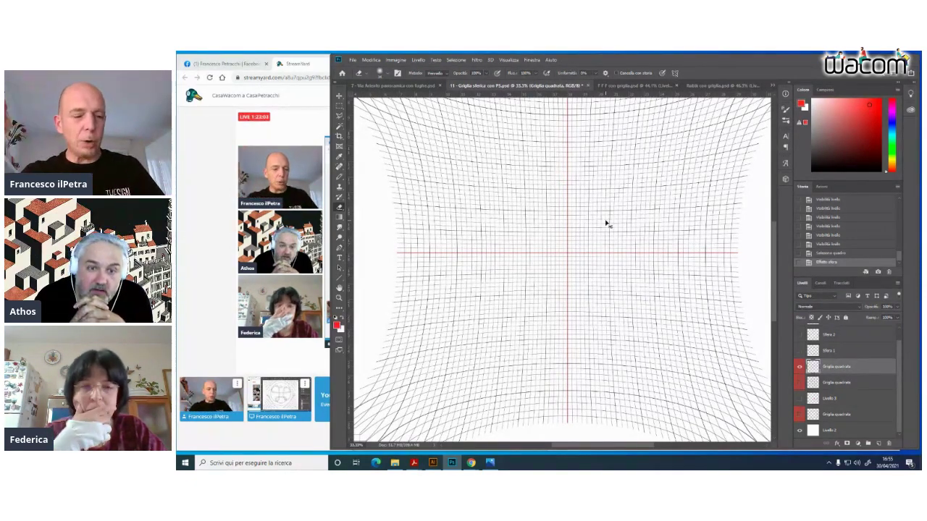
Clear the selection, hide the warped Griglia quadrata layer, and add a new empty layer directly above Livello 2
key(ctrl+d)
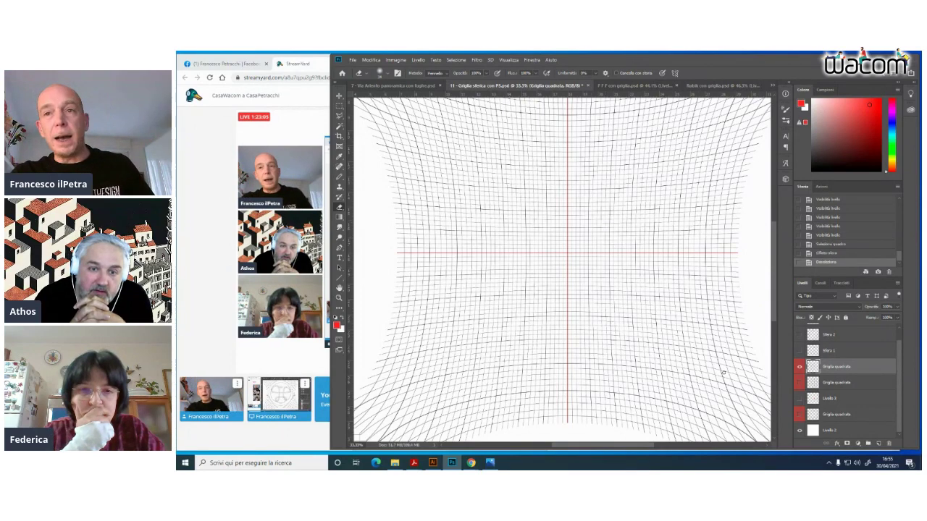
click(799, 368)
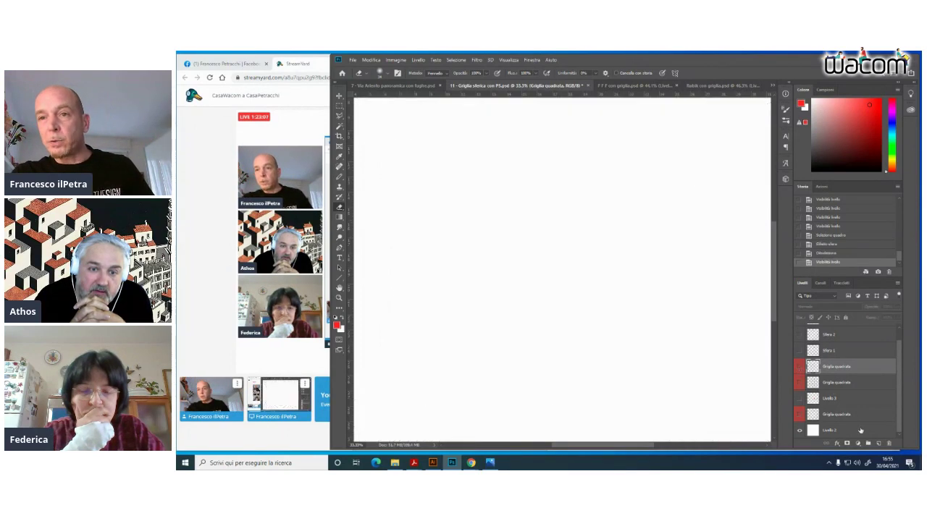
click(860, 431)
click(878, 443)
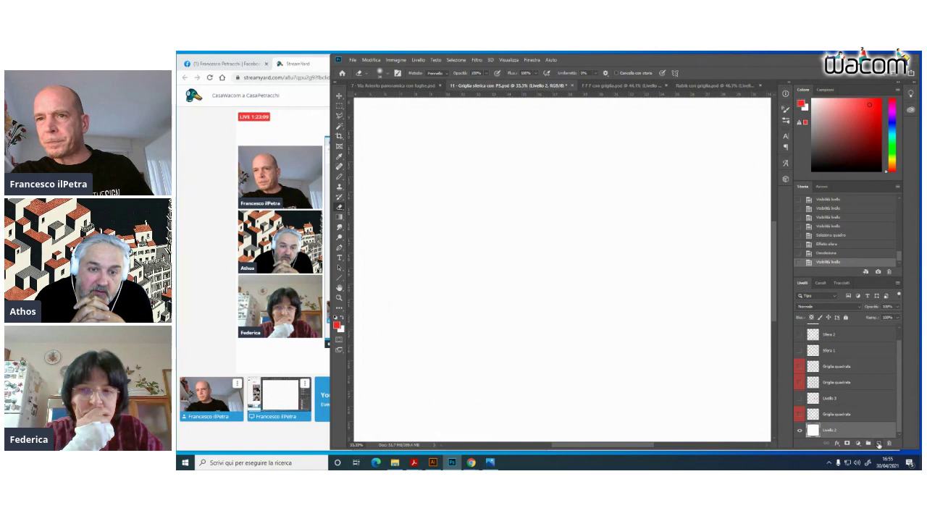
scroll(901, 405, down, 1)
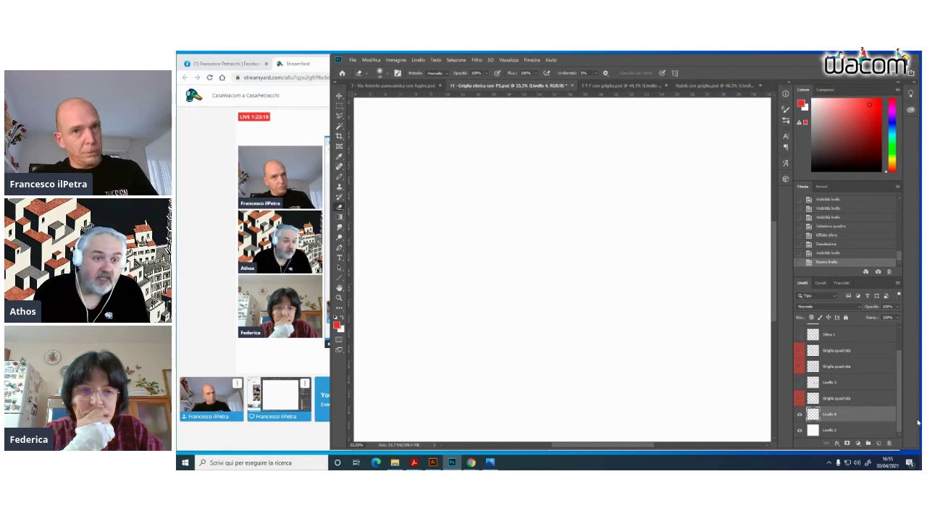
Try to sketch two short strokes across the middle of the new empty layer
key(ctrl+plus)
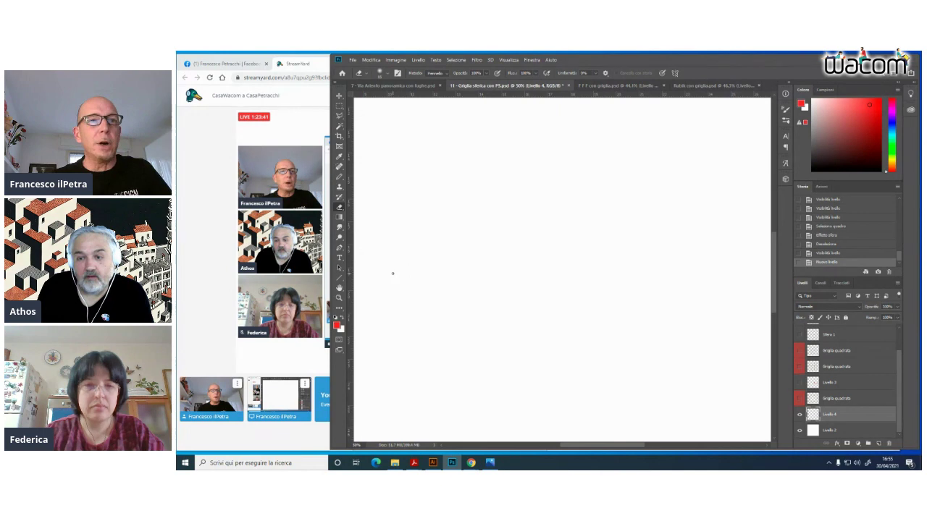
drag(426, 270, 427, 284)
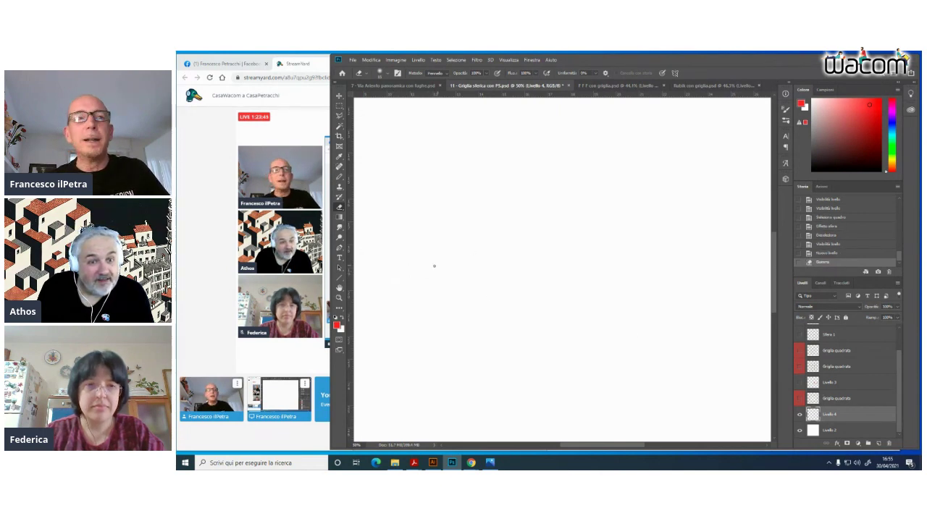
drag(546, 271, 609, 268)
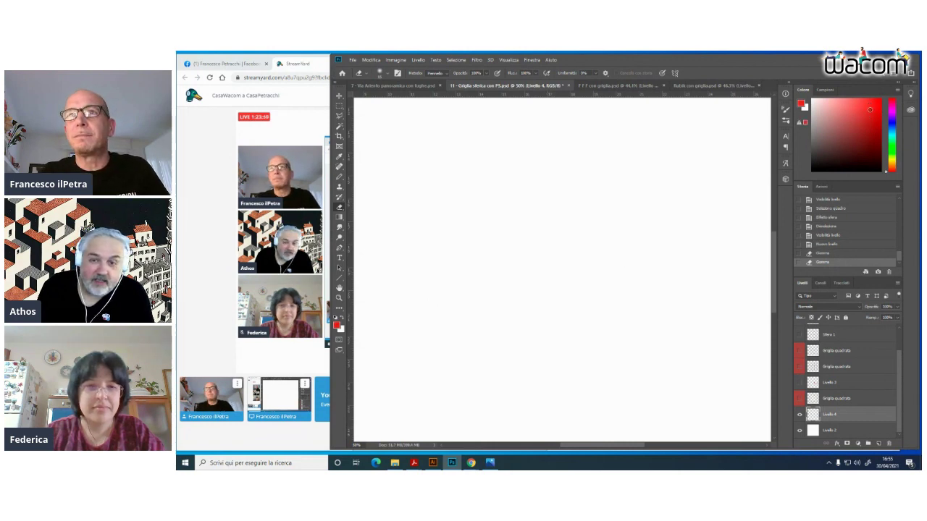
Try to sketch strokes across the middle of the Livello 4 layer, first in red and again in a much darker colour
drag(500, 268, 510, 269)
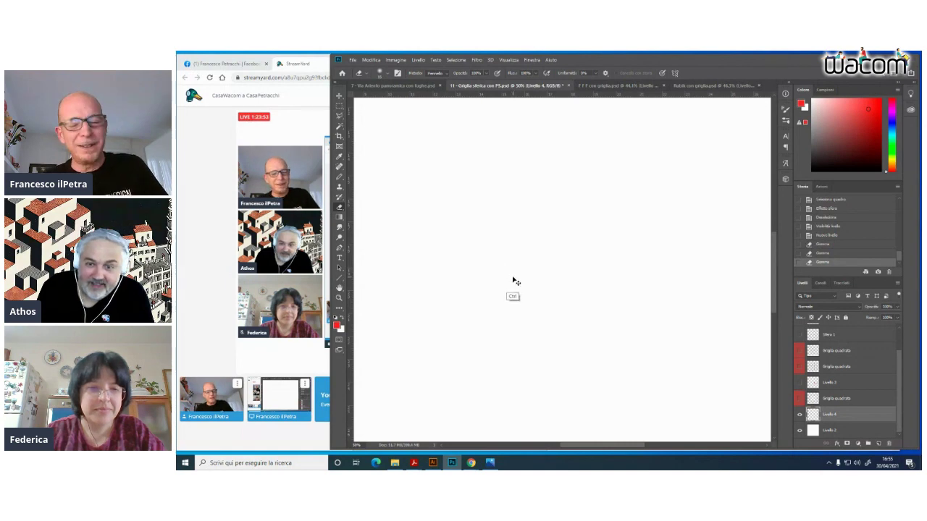
double_click(799, 415)
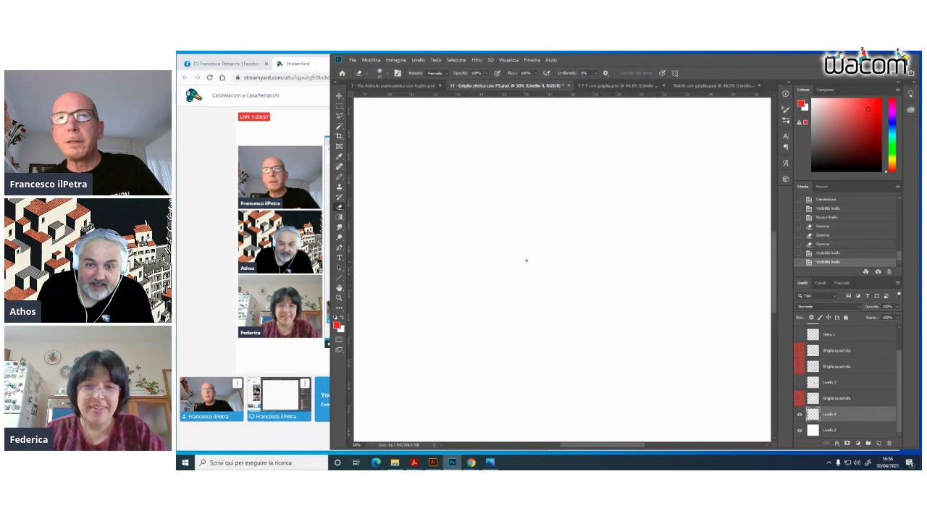
drag(635, 263, 675, 262)
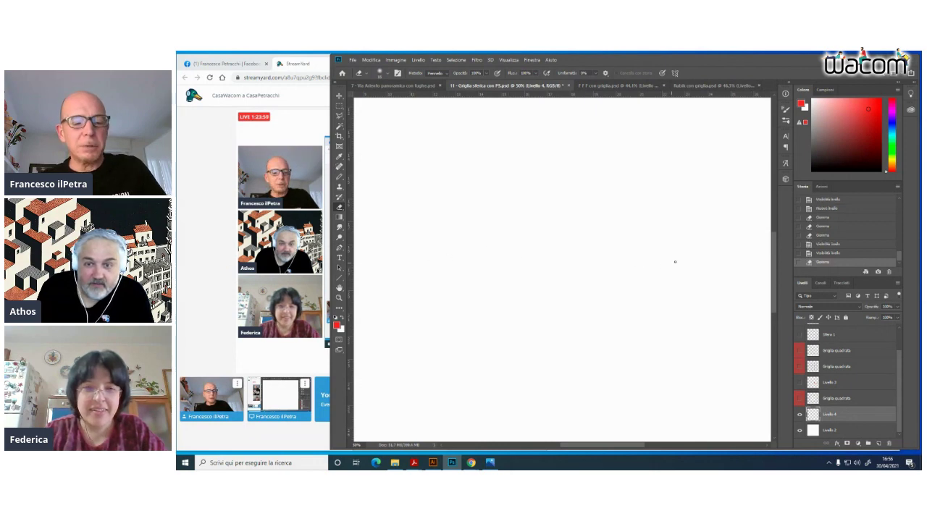
click(853, 158)
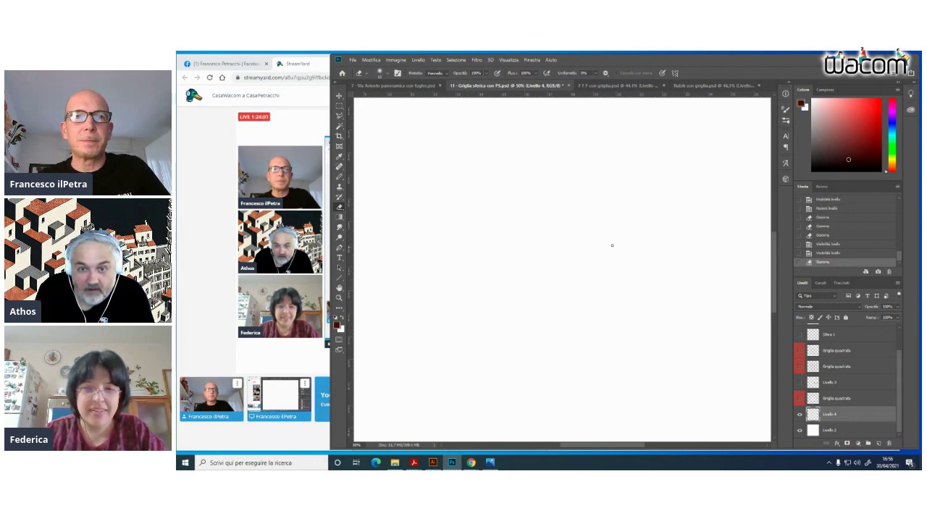
drag(612, 246, 755, 269)
key(ctrl+minus)
key(ctrl+minus)
key(ctrl+minus)
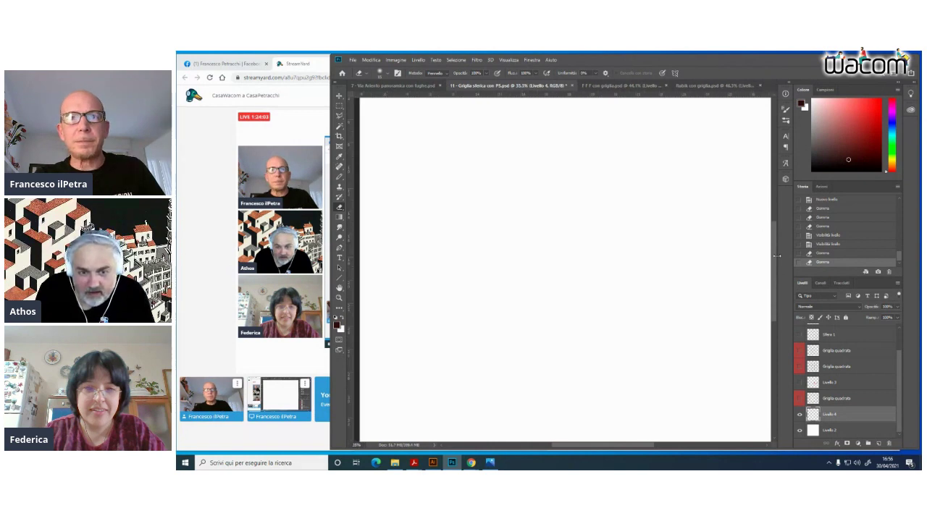
drag(608, 257, 617, 249)
key(ctrl+plus)
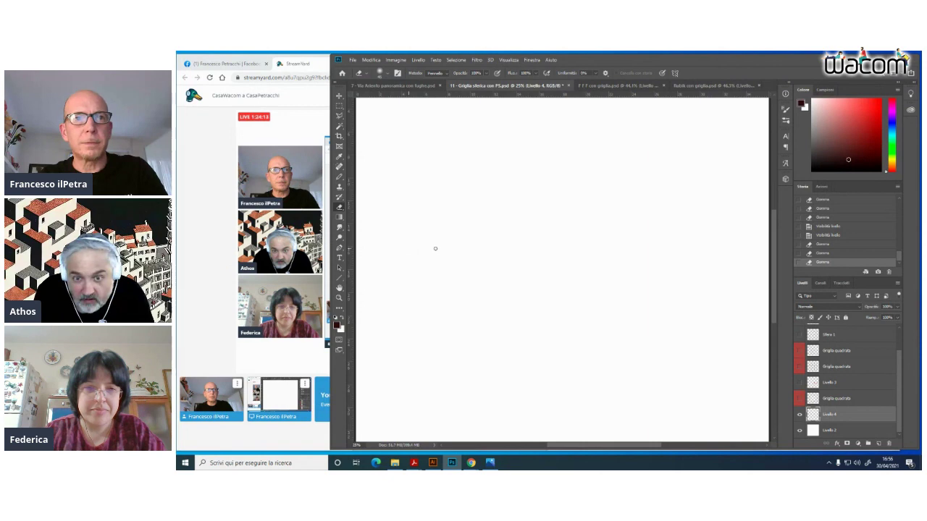
Set the foreground colour to the near-black red 1a0909 and make Livello 2 the active layer
click(336, 325)
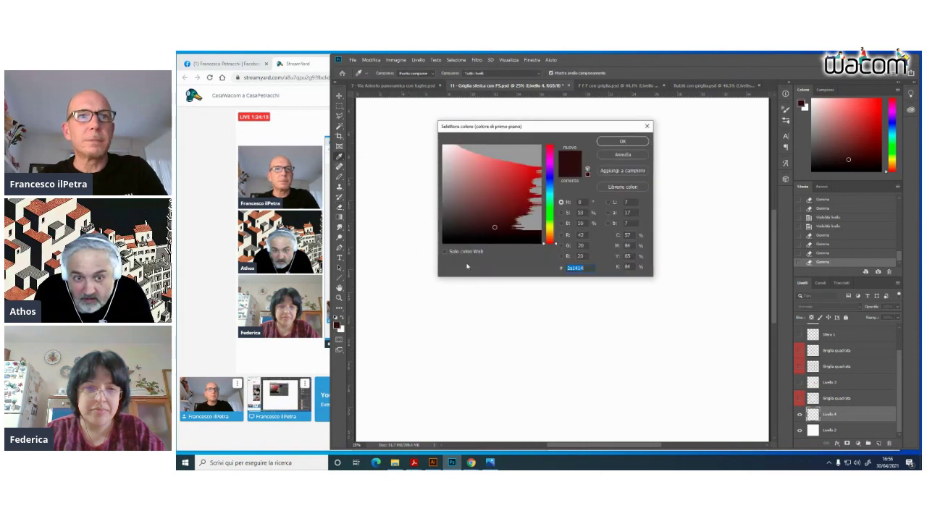
drag(495, 227, 506, 233)
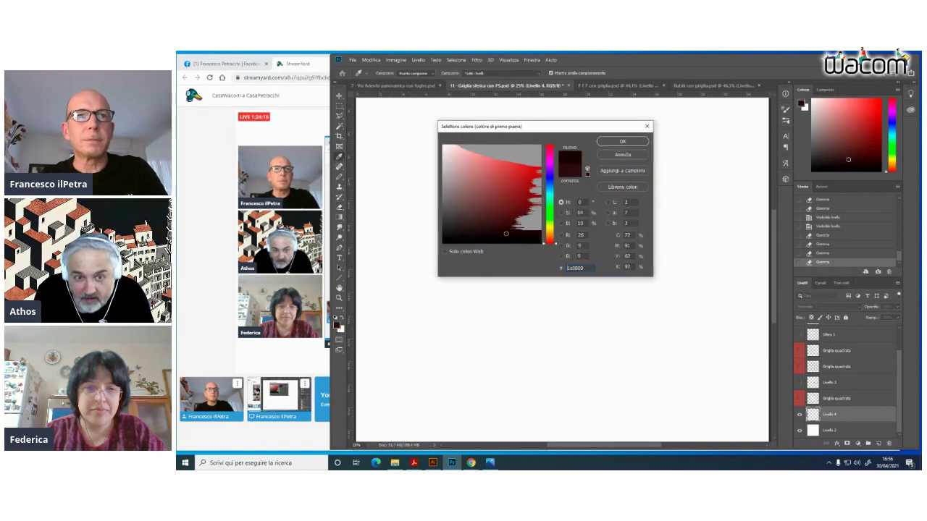
click(621, 141)
click(829, 429)
Try to draw a long line across Livello 2 with Livello 4 hidden, and undo the stroke
click(800, 414)
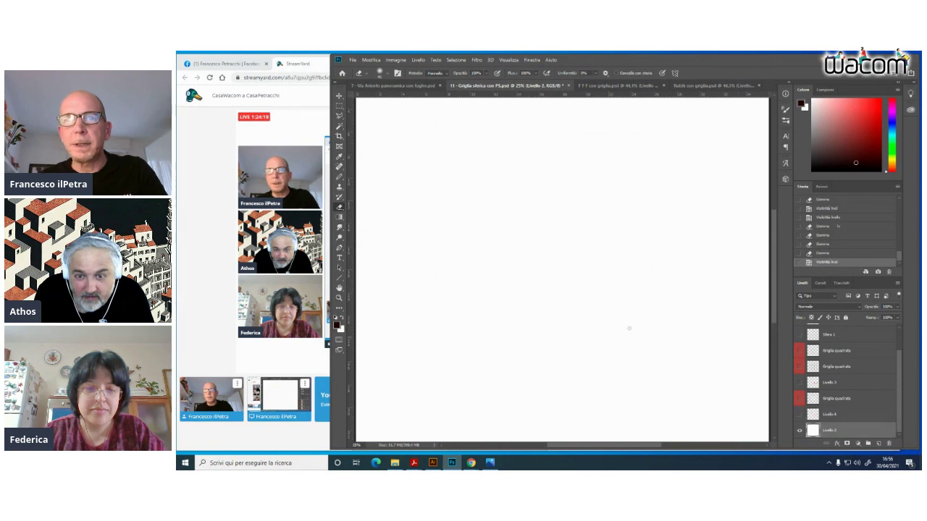
drag(428, 245, 628, 258)
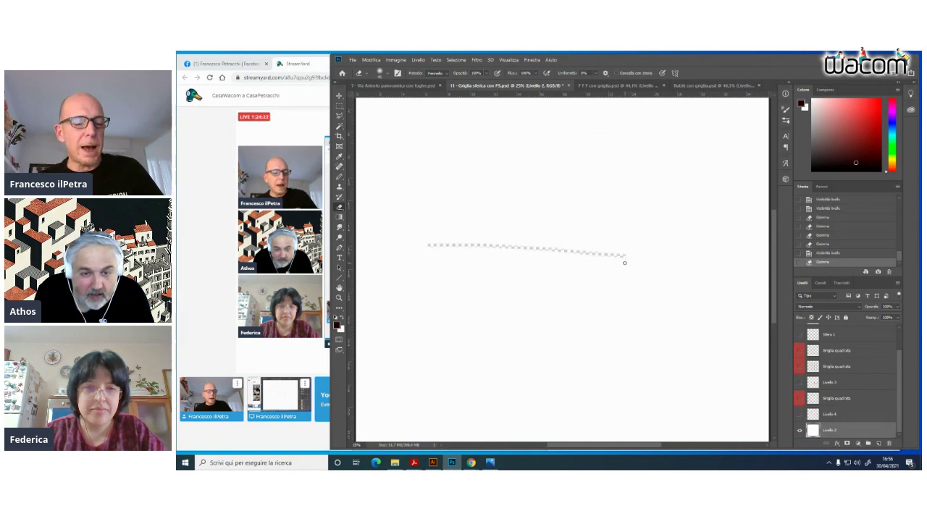
key(ctrl+z)
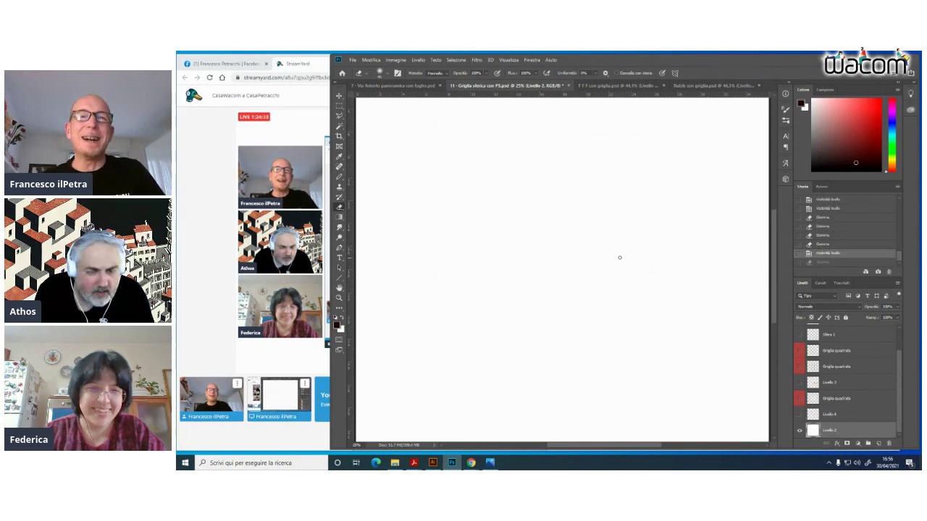
Use the Pencil tool to draw a long horizontal line across the middle of the canvas on Livello 2, with Livello 4 shown again
click(339, 176)
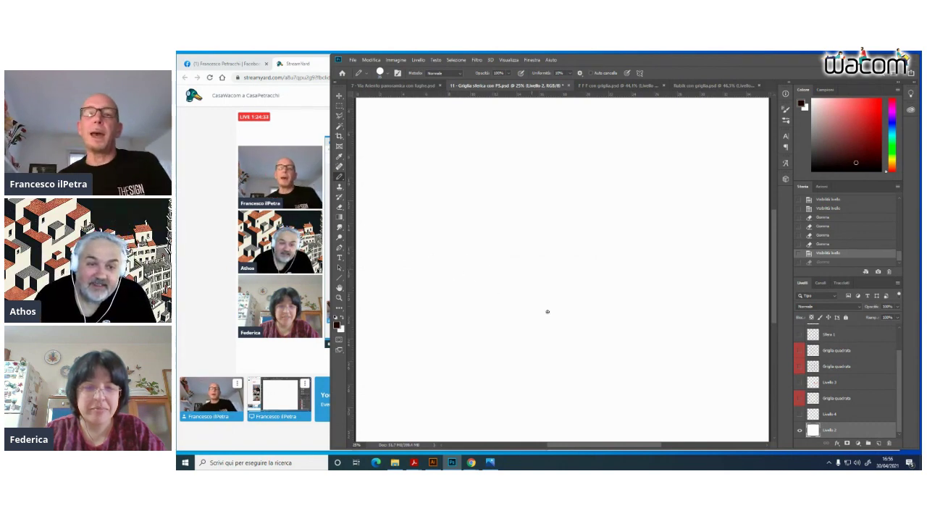
click(799, 414)
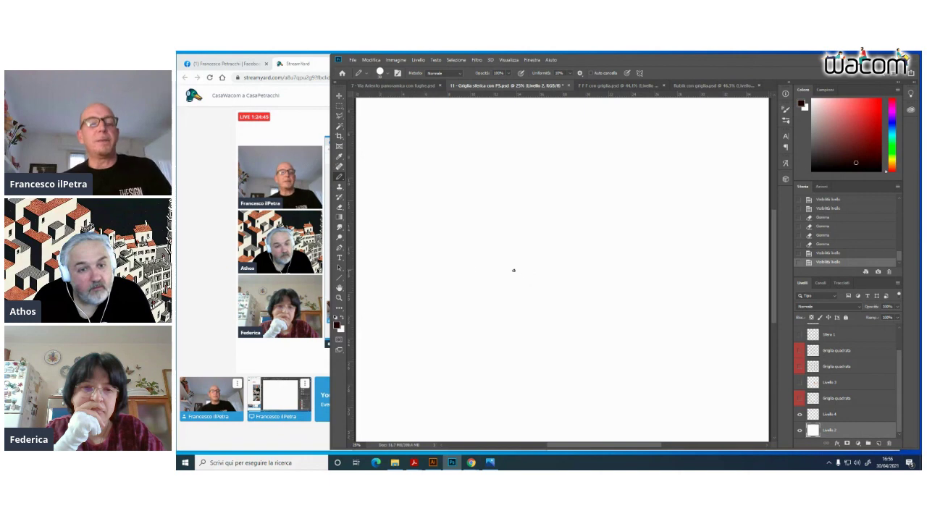
drag(405, 270, 703, 273)
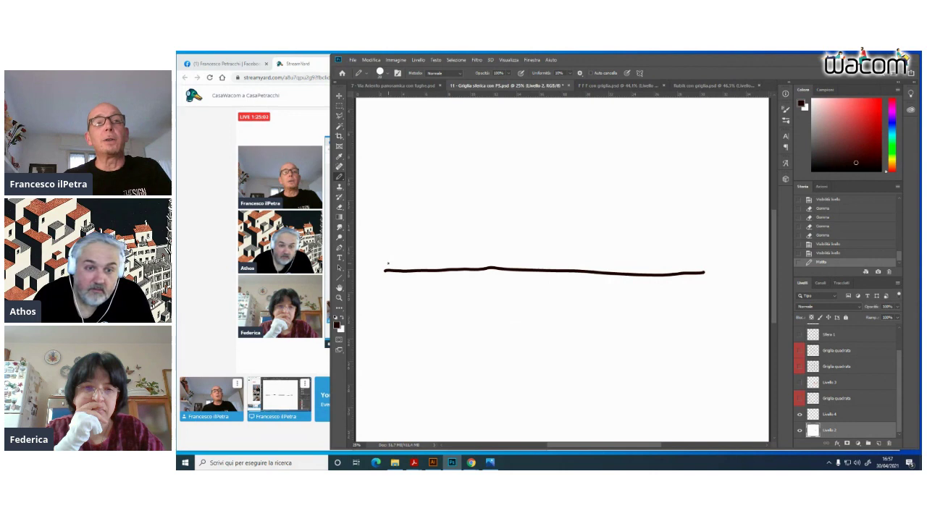
Draw five upward-bulging arcs above the horizontal line, each more strongly curved than the one beneath it
mouse_move(393, 261)
mouse_down()
mouse_move(540, 239)
mouse_move(693, 262)
mouse_up()
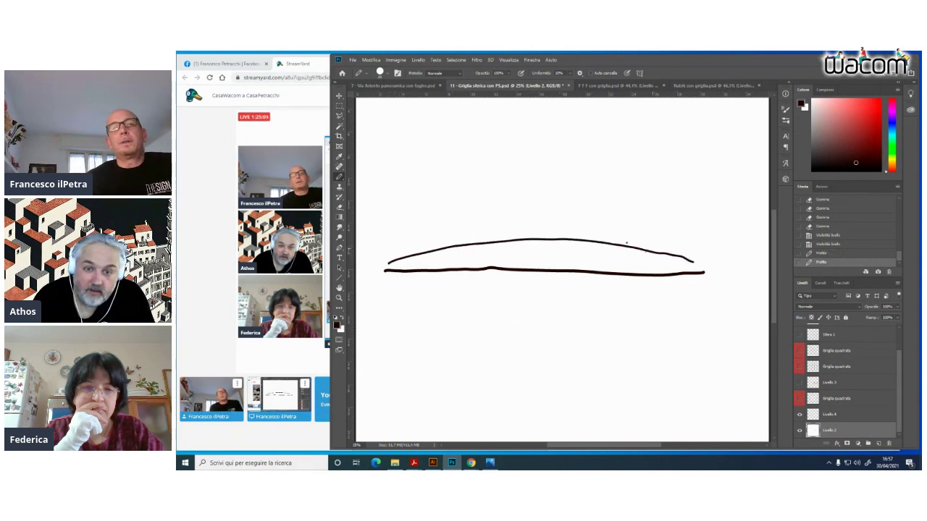
drag(387, 260, 482, 229)
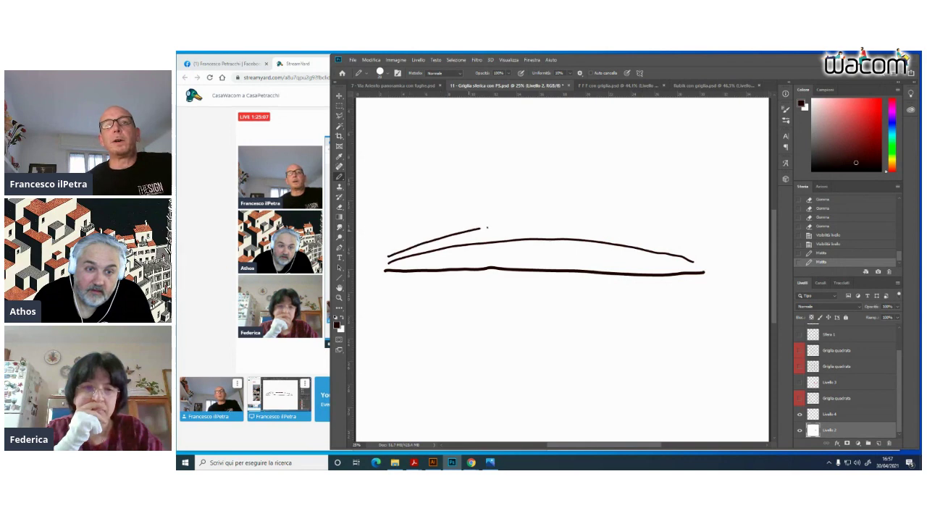
drag(546, 225, 659, 252)
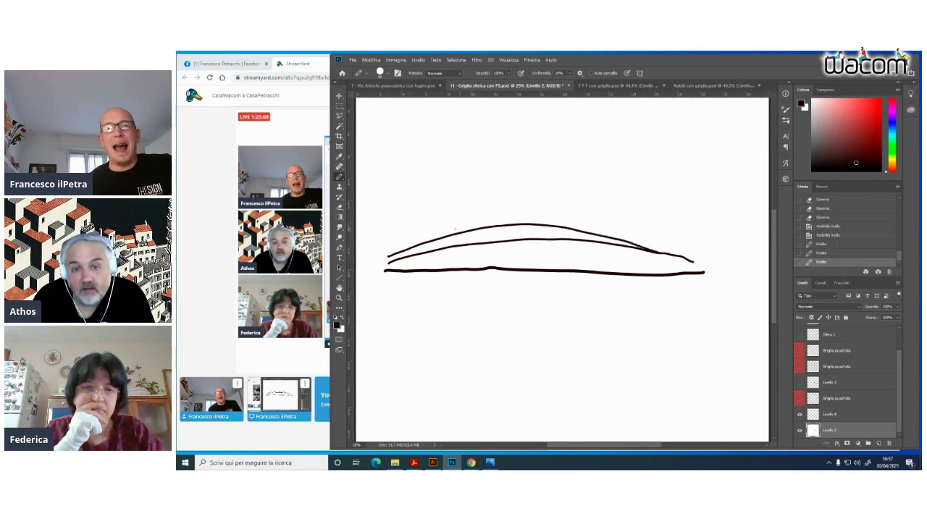
mouse_move(389, 251)
mouse_down()
mouse_move(474, 218)
mouse_move(518, 213)
mouse_move(597, 223)
mouse_move(652, 243)
mouse_up()
mouse_move(396, 239)
mouse_down()
mouse_move(485, 204)
mouse_move(548, 203)
mouse_move(654, 239)
mouse_up()
mouse_move(410, 226)
mouse_down()
mouse_move(499, 191)
mouse_move(565, 194)
mouse_move(652, 236)
mouse_up()
Draw four arcs beneath the horizontal line, bulging downward with increasing curvature to mirror the upper set
drag(391, 276, 611, 293)
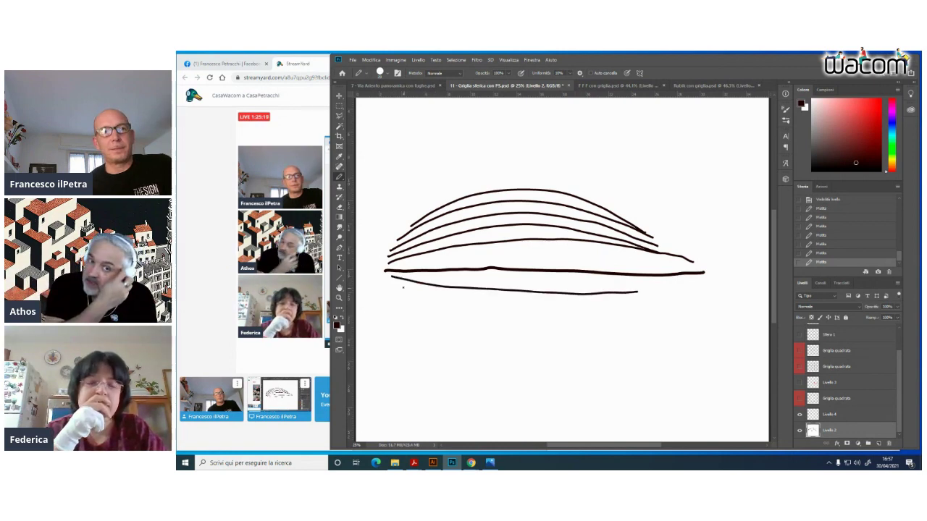
mouse_move(397, 284)
mouse_down()
mouse_move(576, 309)
mouse_move(681, 296)
mouse_up()
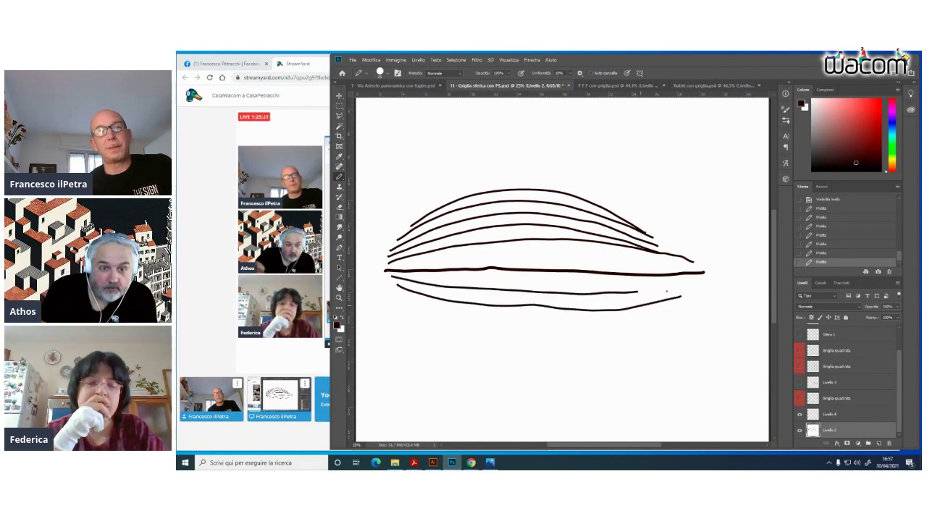
mouse_move(410, 298)
mouse_down()
mouse_move(535, 332)
mouse_move(627, 322)
mouse_move(681, 297)
mouse_up()
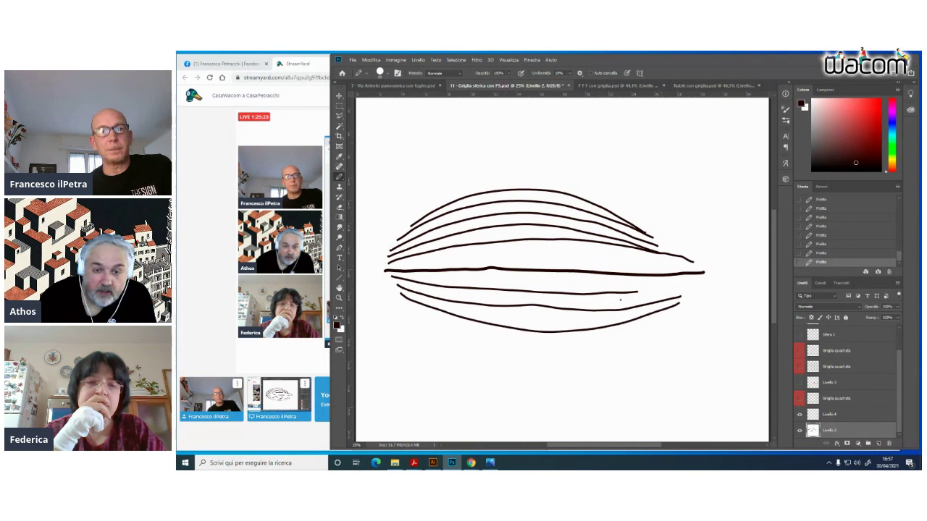
mouse_move(433, 322)
mouse_down()
mouse_move(479, 343)
mouse_move(552, 355)
mouse_move(634, 336)
mouse_move(665, 317)
mouse_up()
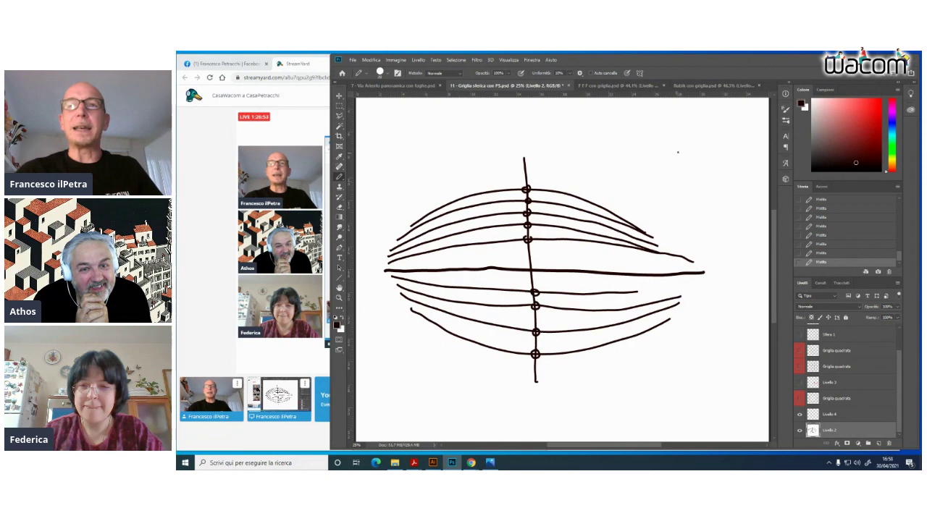
Close the Galleria di stampe image, switch to the Incontro folder and preview the two D Mackaulay drawings numbered 12 and 13
click(490, 462)
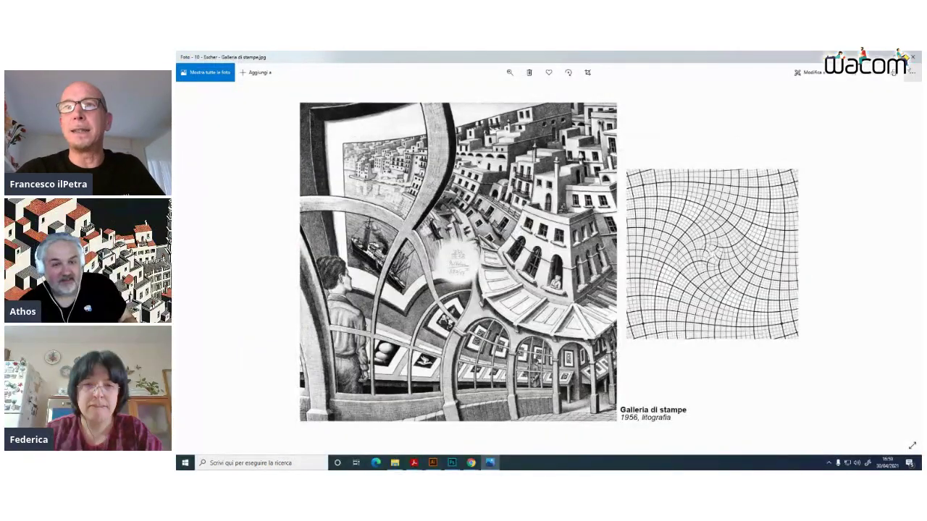
click(911, 57)
click(395, 463)
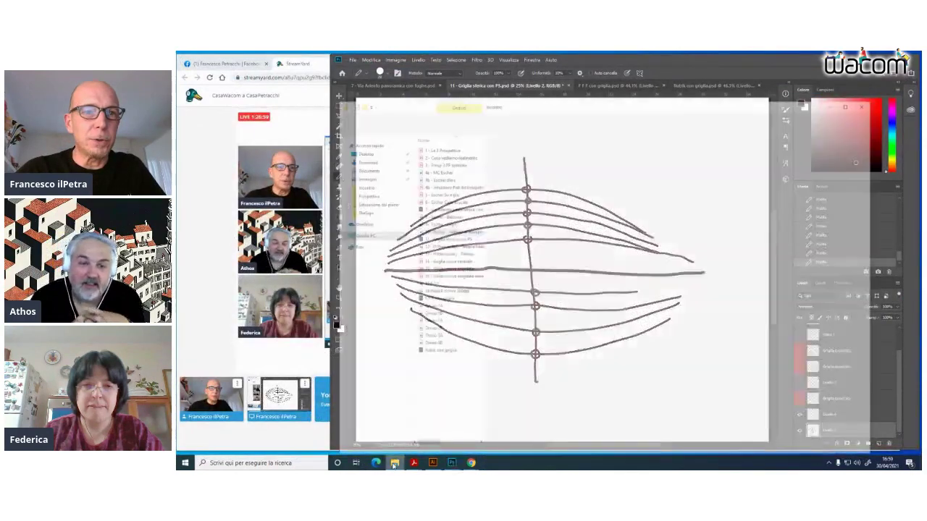
drag(678, 67, 674, 68)
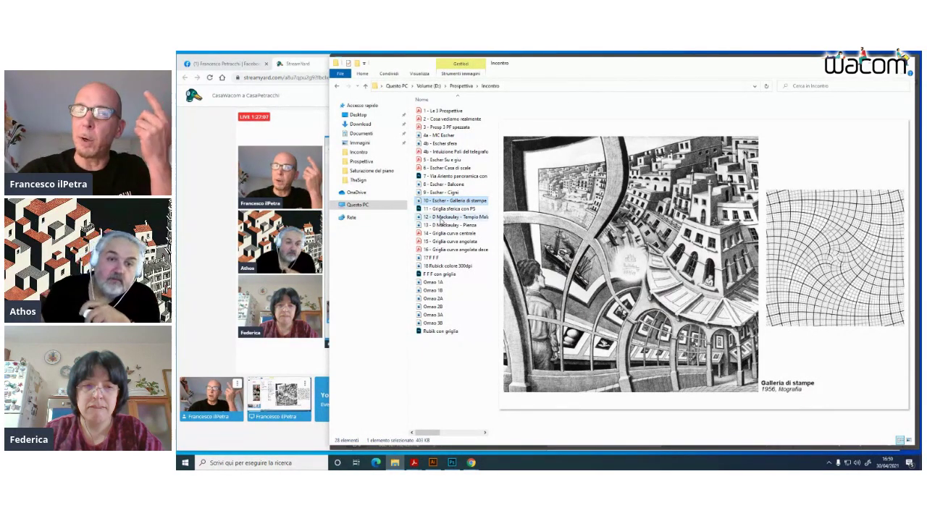
click(441, 217)
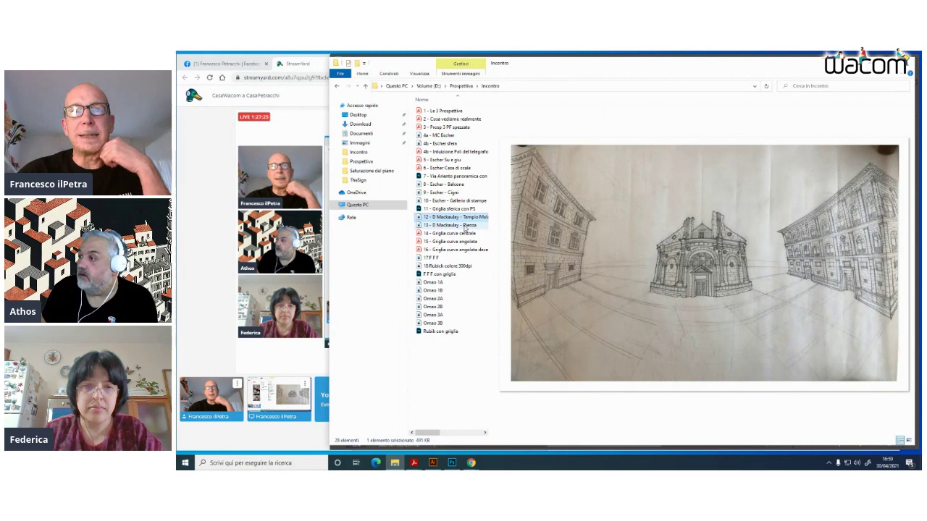
click(465, 227)
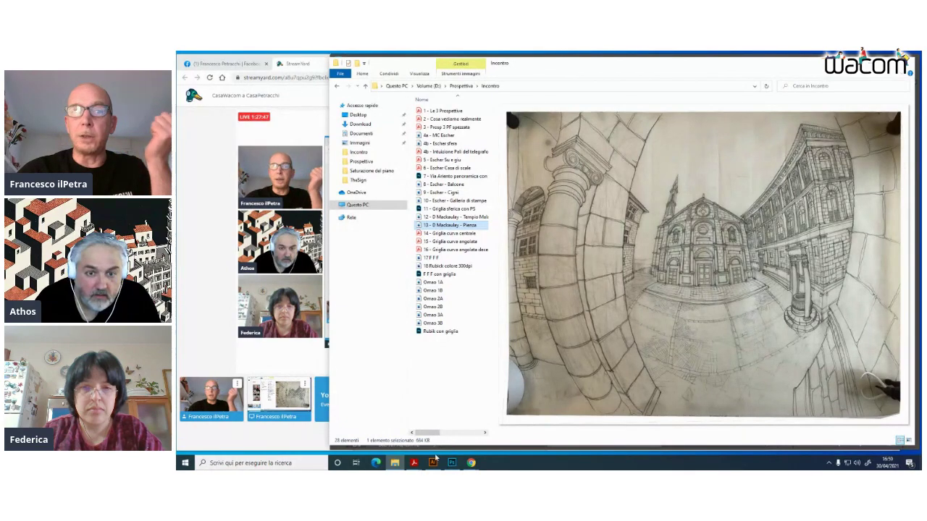
Switch to Illustrator and view the artboard of the document 14 - Griglia curva centrale.pdf
key(alt+Tab)
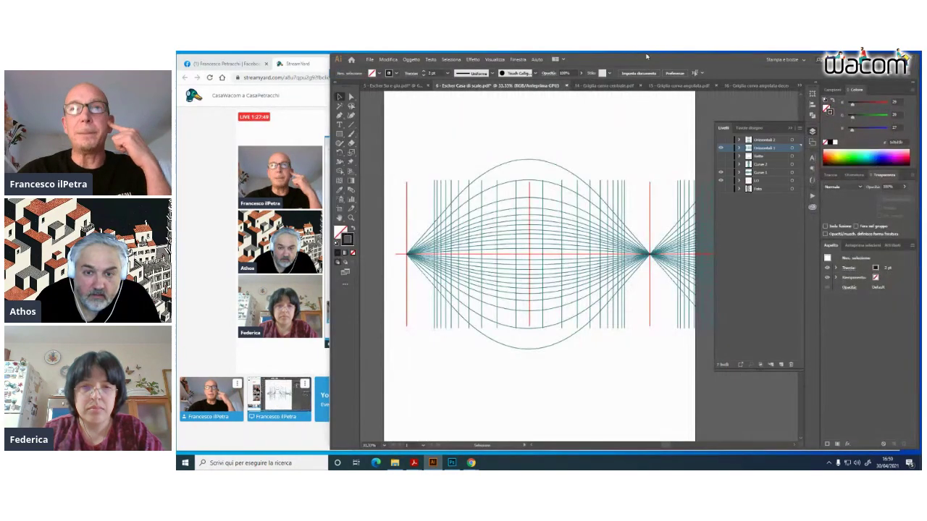
click(601, 86)
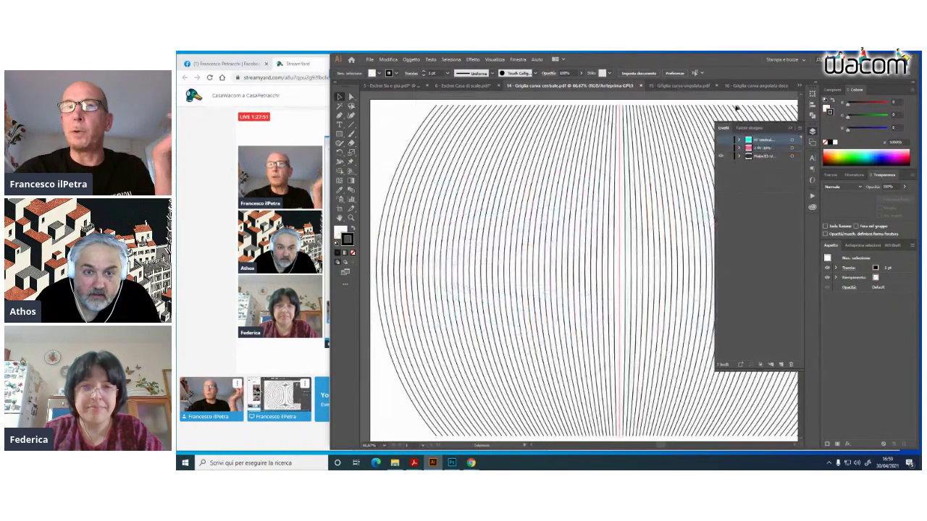
key(ctrl+minus)
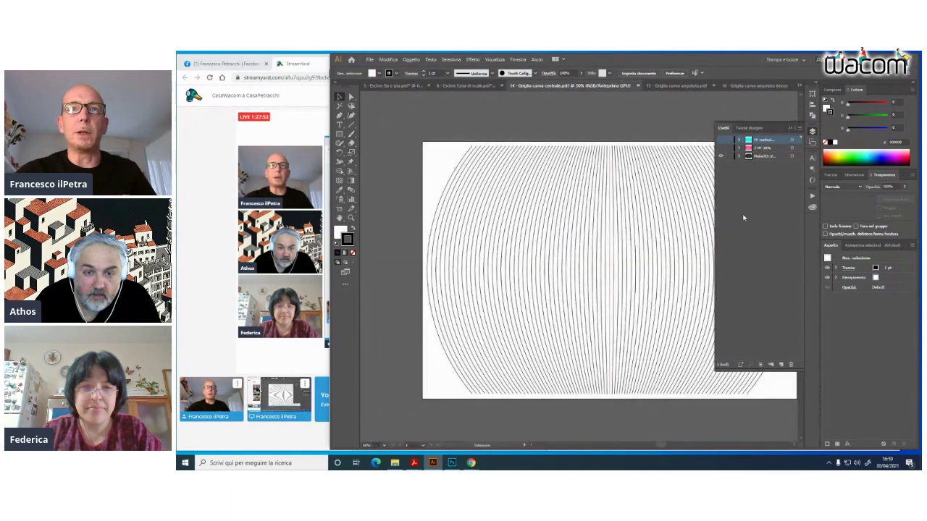
drag(565, 215, 565, 224)
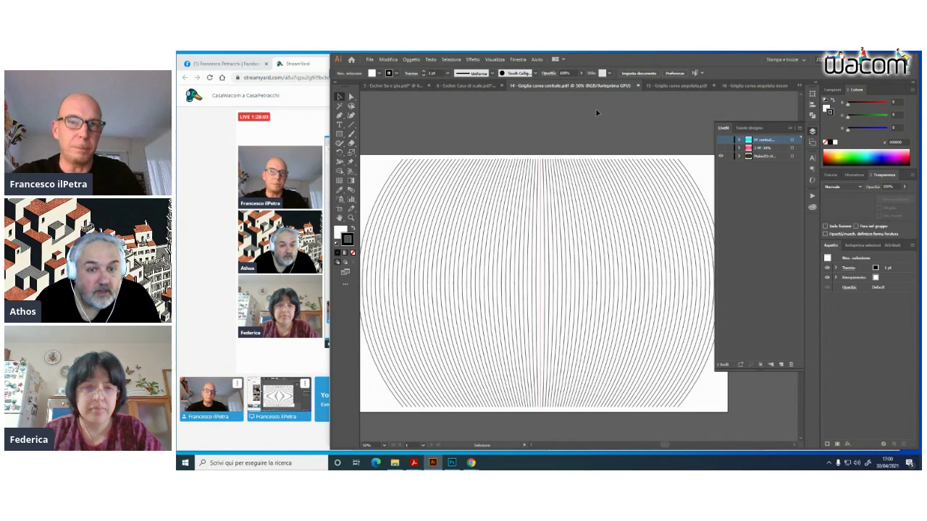
Show the pink 2 PF grid briefly, leave only the cyan central vanishing-point layer visible, and examine its curves around the red cross
click(721, 148)
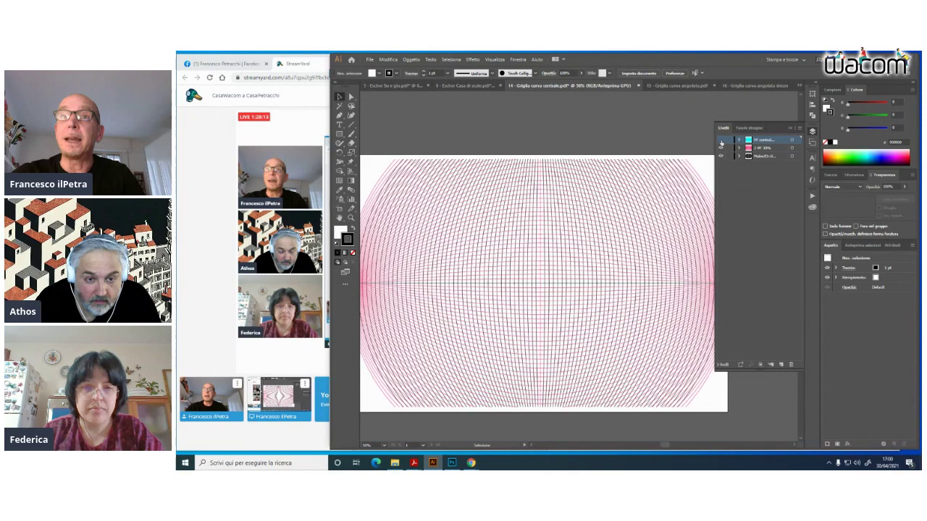
click(720, 140)
click(721, 147)
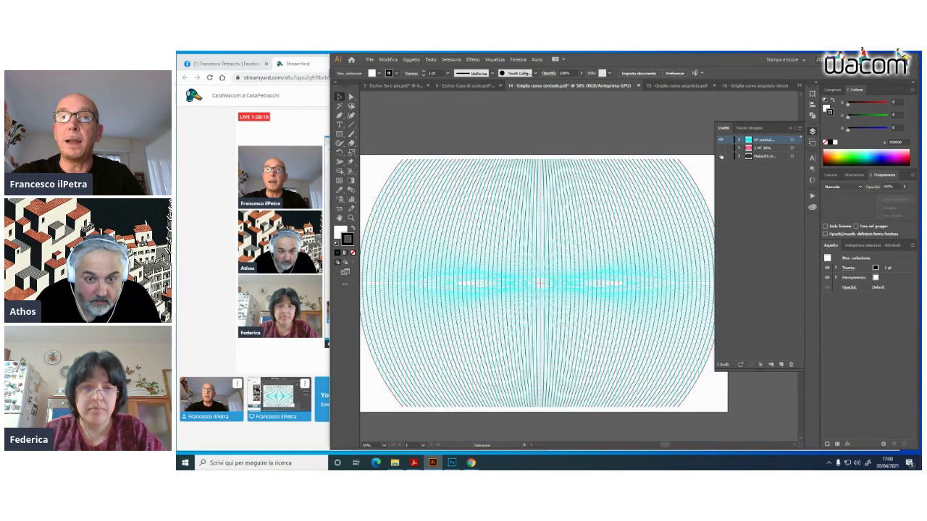
click(721, 156)
key(ctrl+plus)
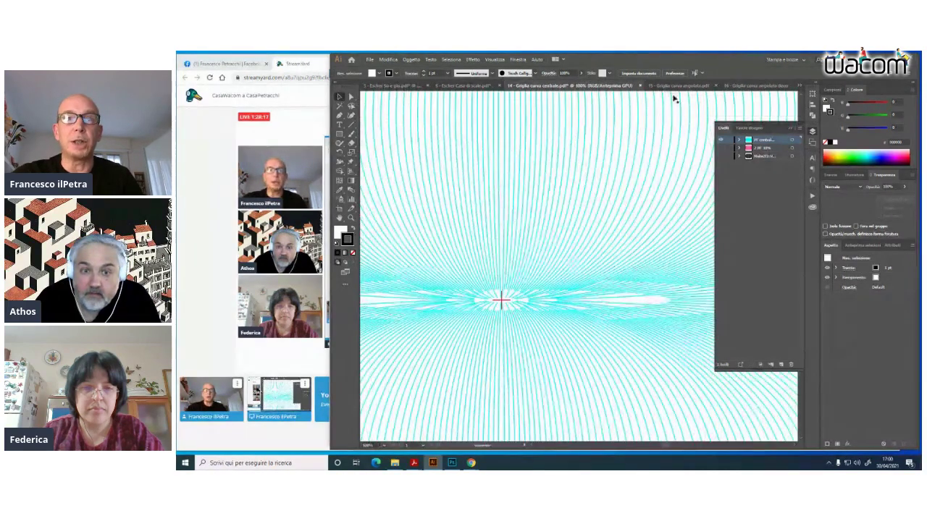
key(ctrl+plus)
drag(534, 207, 433, 181)
scroll(507, 174, right, 3)
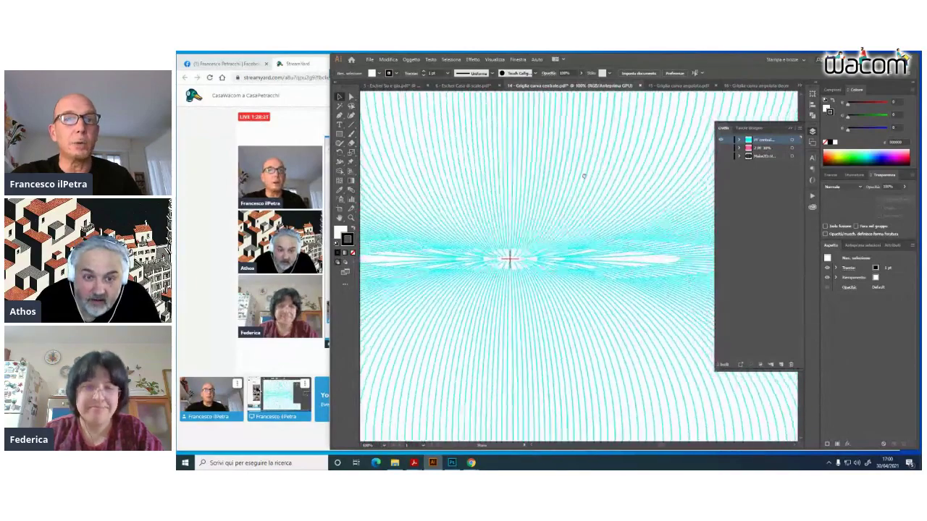
scroll(595, 161, left, 2)
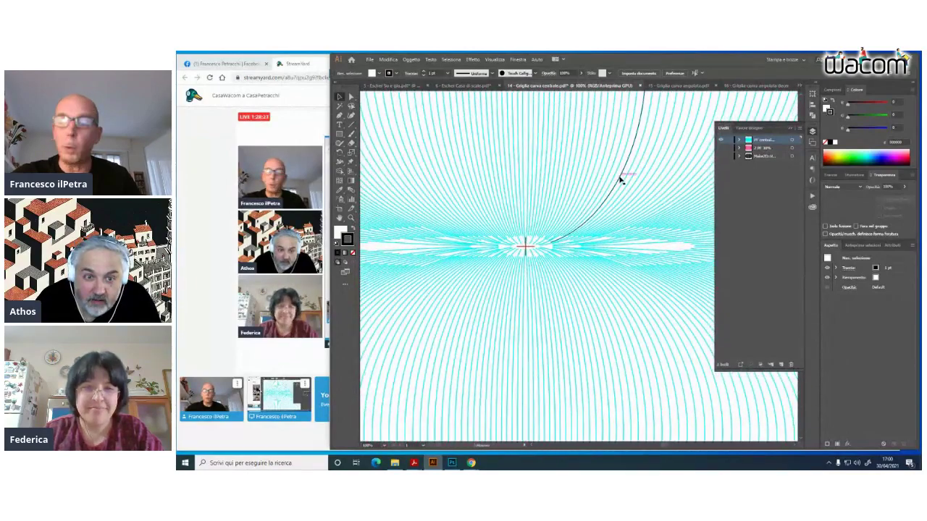
Show the pink 2 PF layer and the black verticals layer together with the cyan central grid, with the whole artboard in view
key(ctrl+minus)
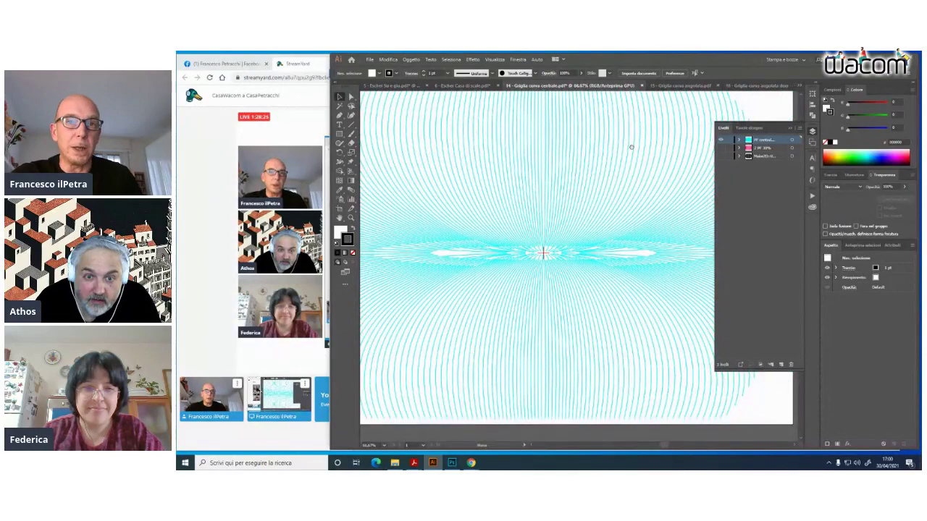
key(ctrl+minus)
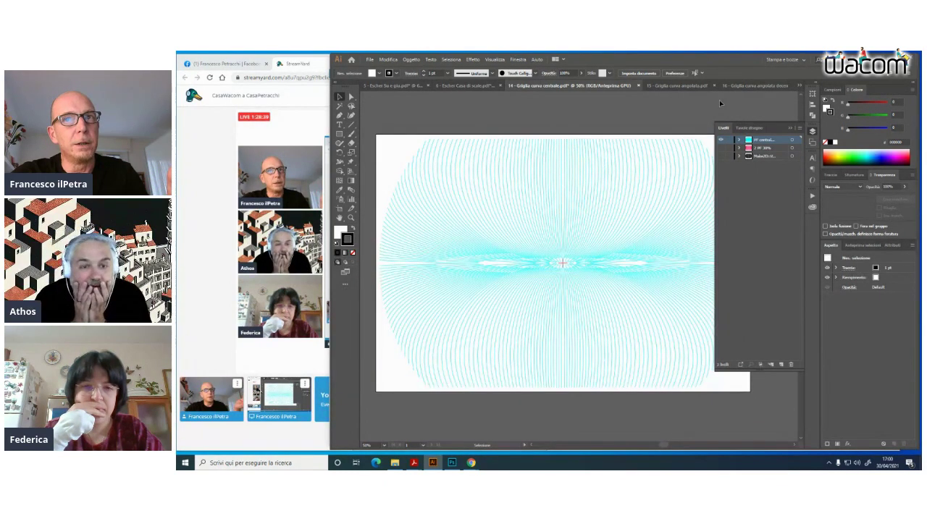
click(720, 148)
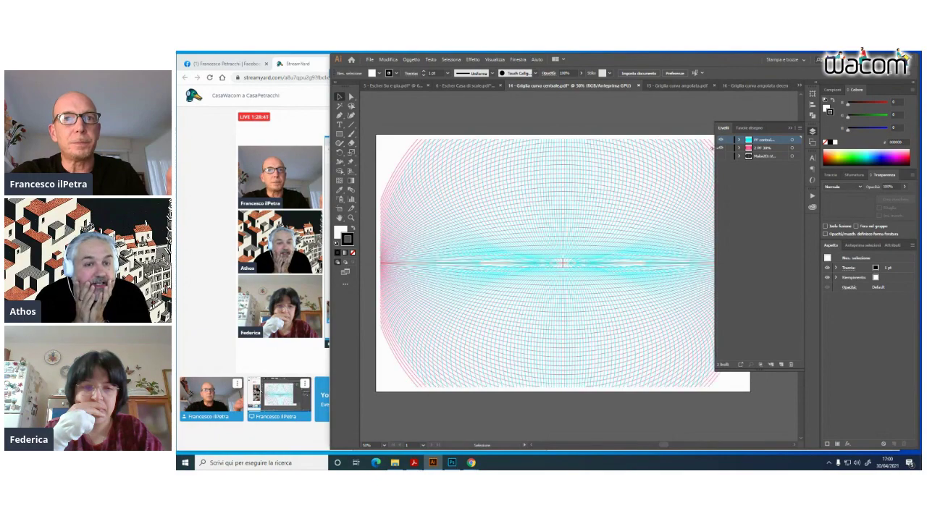
click(720, 155)
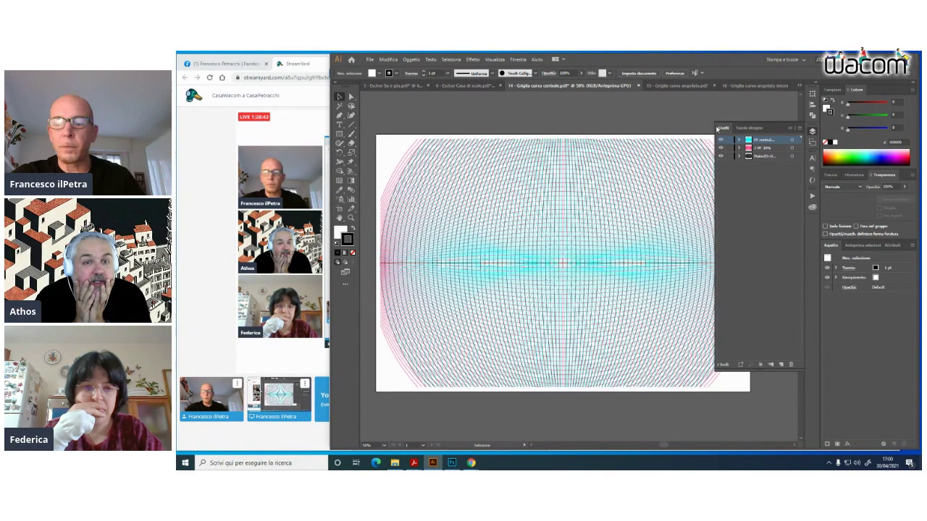
key(ctrl+plus)
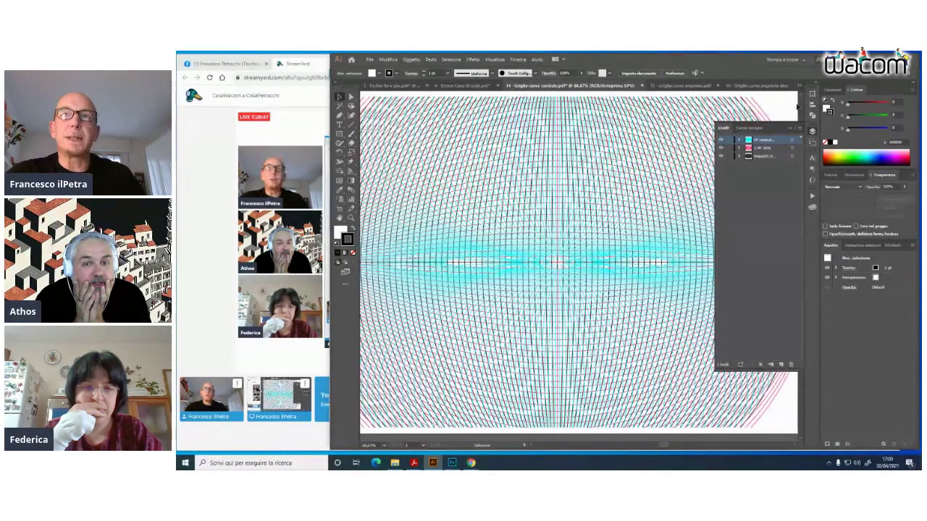
key(ctrl+minus)
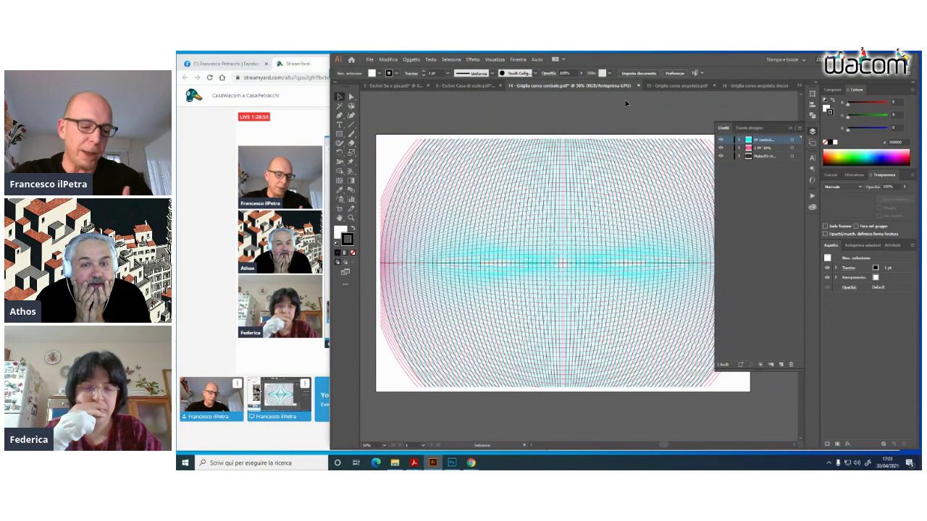
Switch to the document 15 - Griglia curva angolata.pdf and show the pink 2 PF layer over the black vertical curves
click(678, 85)
key(ctrl+minus)
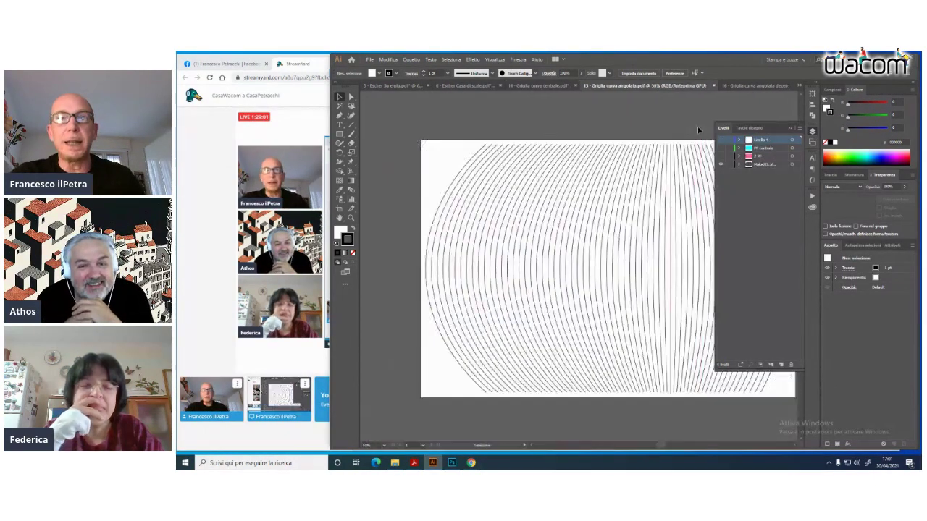
scroll(667, 116, right, 2)
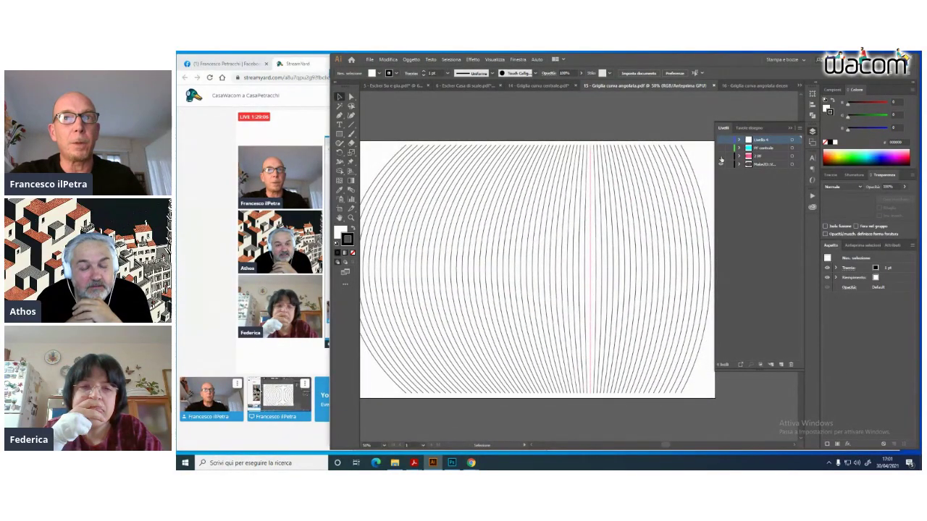
click(721, 161)
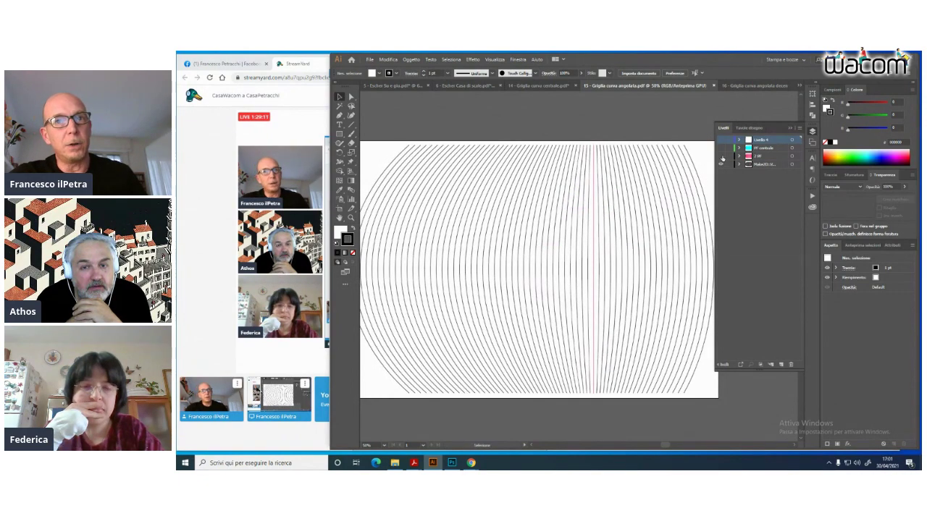
click(721, 156)
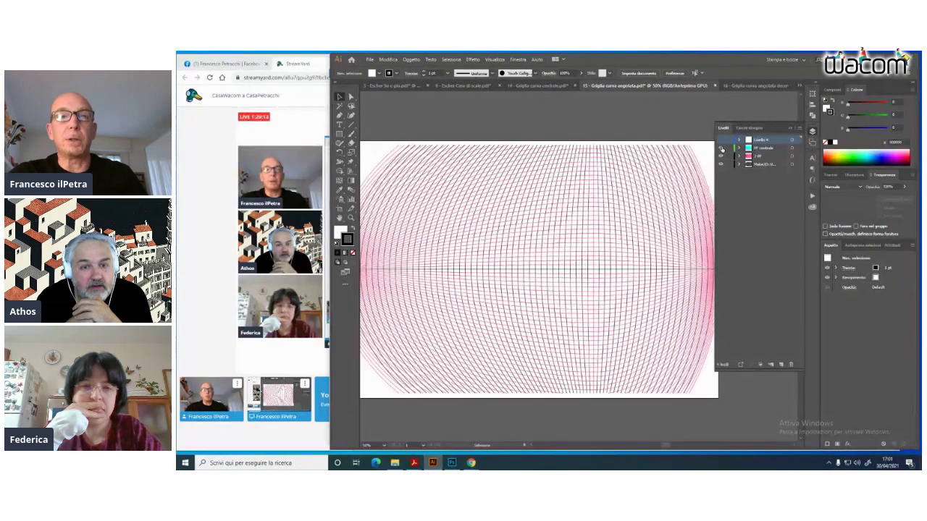
Show the cyan central vanishing-point layer of the angled grid and hide the pink 2 PF and black verticals layers
click(721, 148)
click(721, 156)
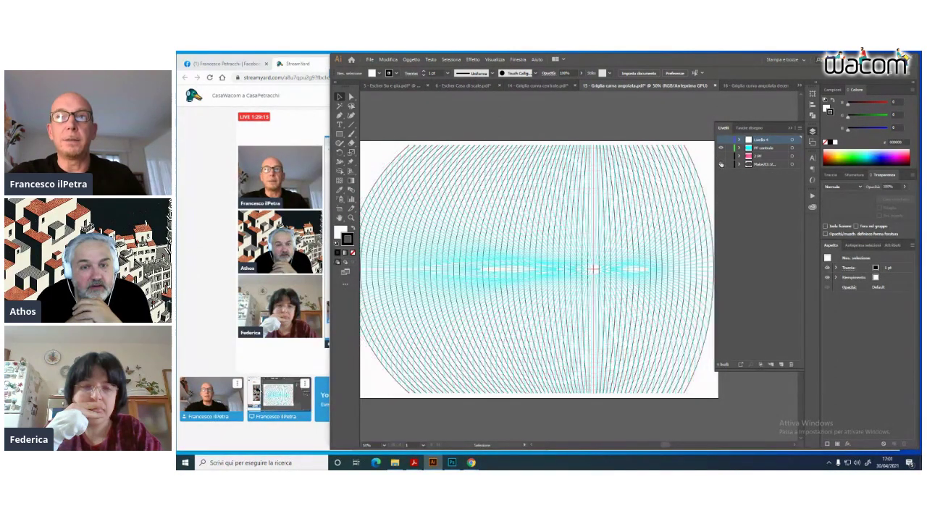
click(720, 163)
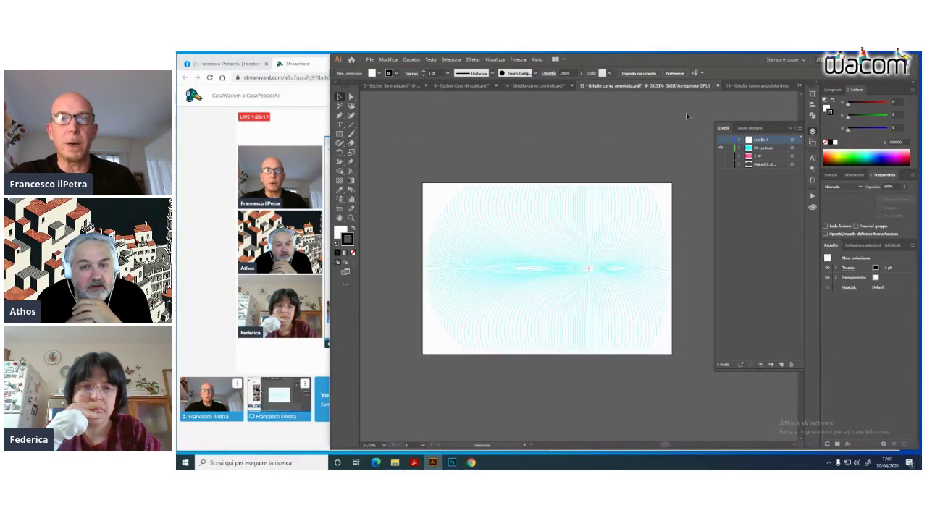
drag(640, 114, 655, 114)
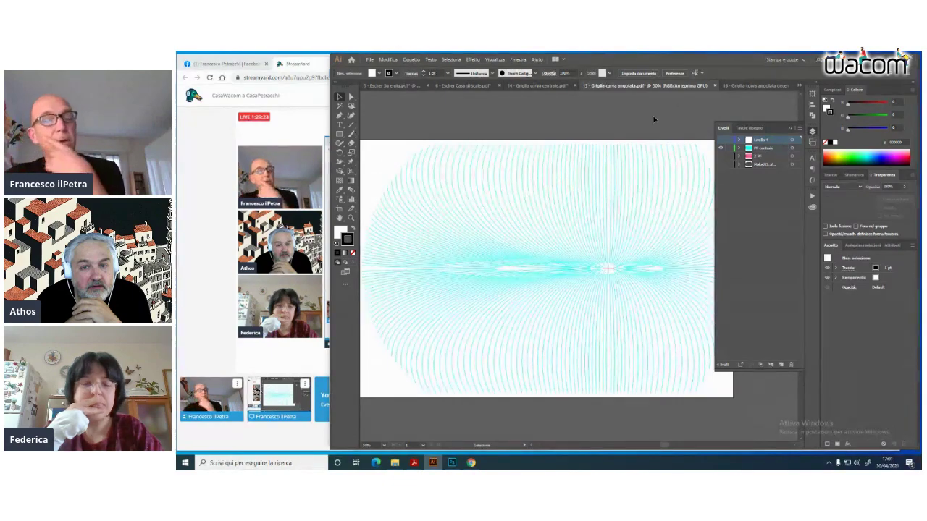
Switch to the document 16 - Griglia curva angolata decentrata.pdf and show its pink and cyan grids over the black vertical curves
click(748, 85)
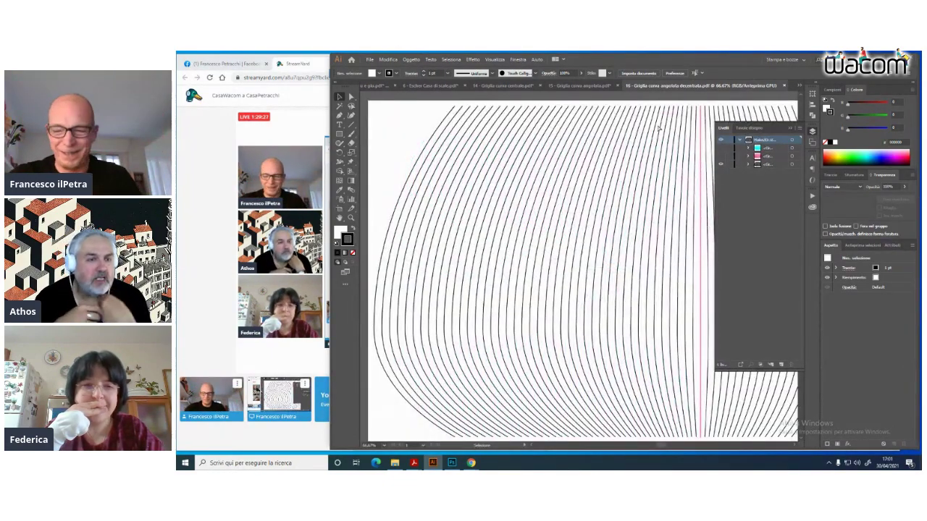
scroll(655, 127, down, 1)
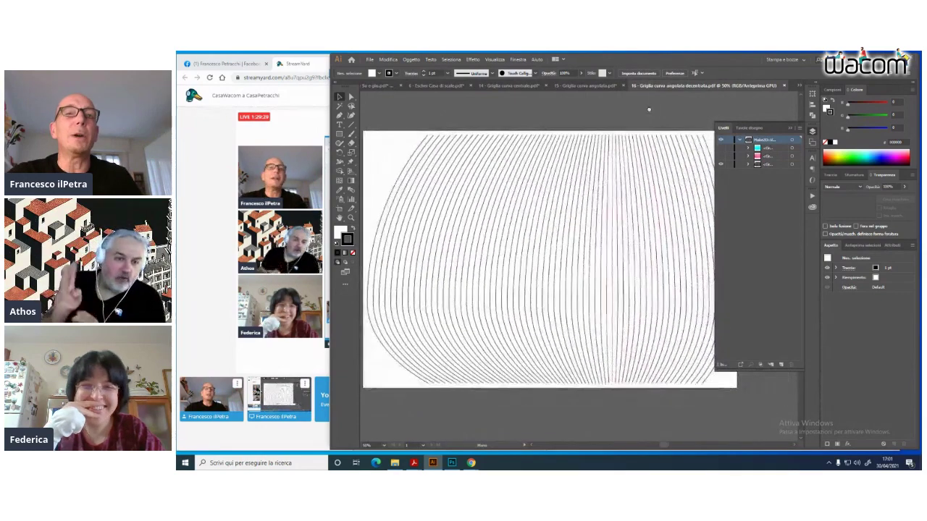
drag(641, 120, 634, 117)
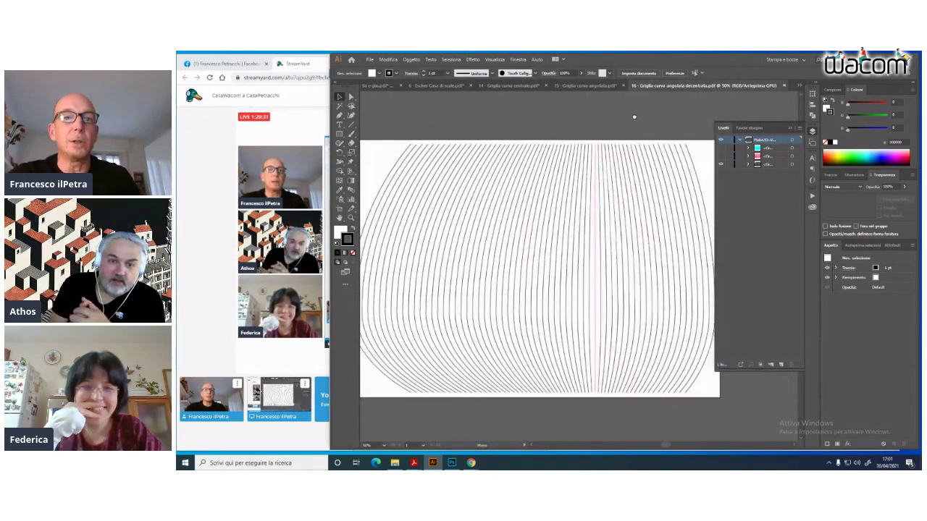
click(722, 157)
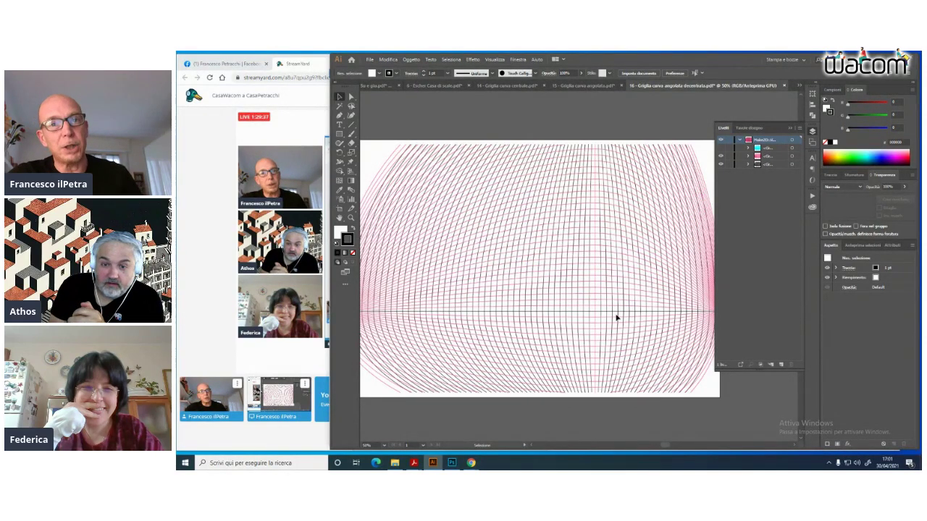
click(720, 148)
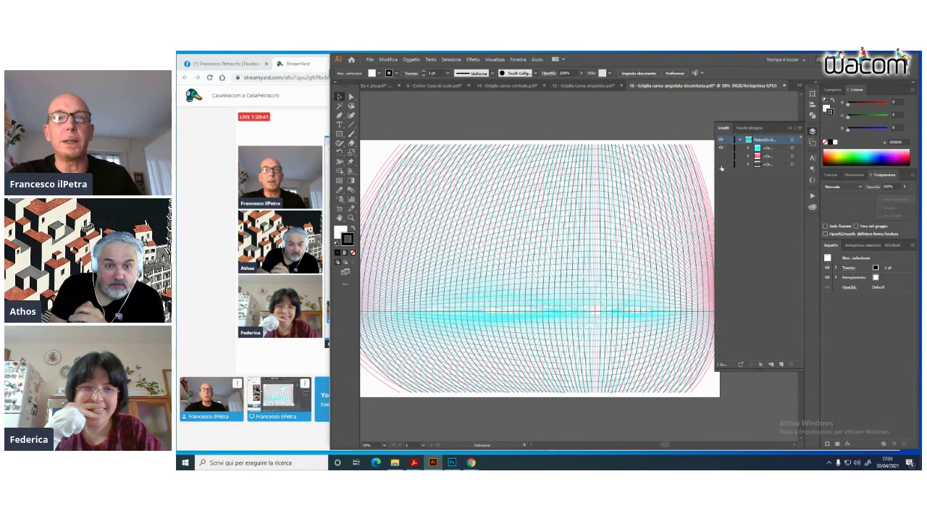
Hide the black and pink grids of the off-centre document and examine the cyan curves around the red cross
click(720, 166)
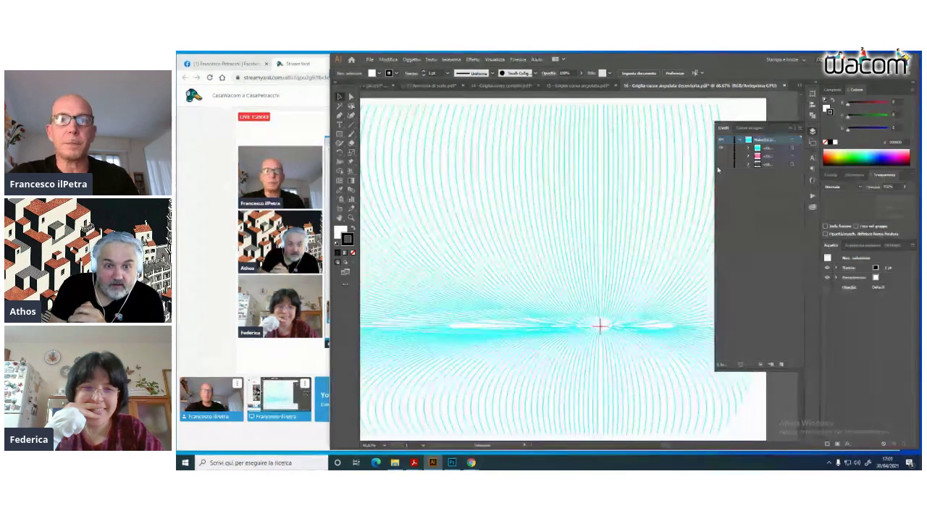
scroll(627, 390, up, 1)
mouse_move(588, 287)
mouse_down()
mouse_move(610, 354)
mouse_move(482, 300)
mouse_move(442, 221)
mouse_move(583, 205)
mouse_move(642, 213)
mouse_up()
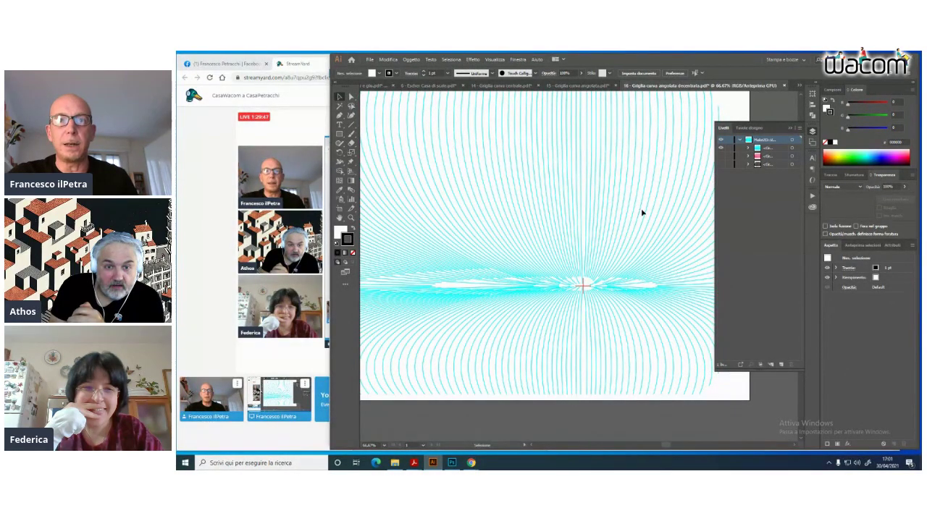
key(ctrl+minus)
key(ctrl+minus)
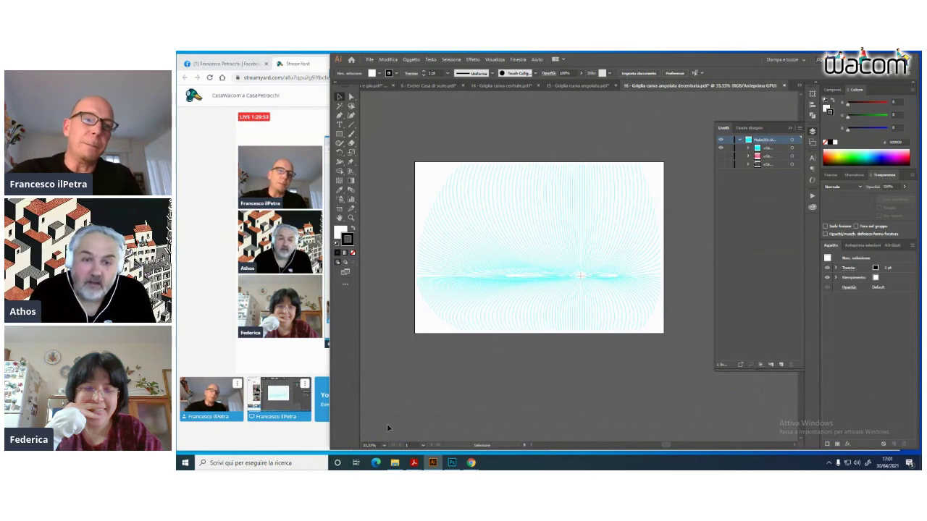
click(395, 463)
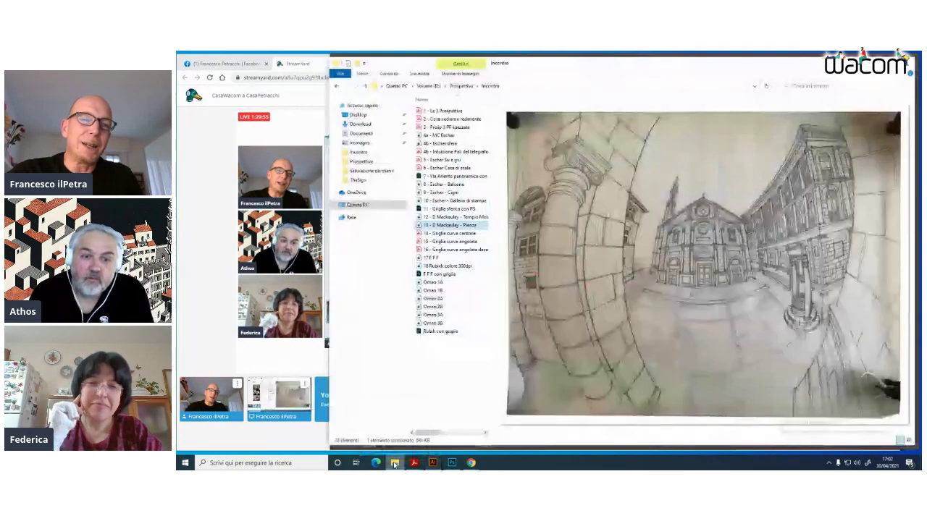
click(434, 258)
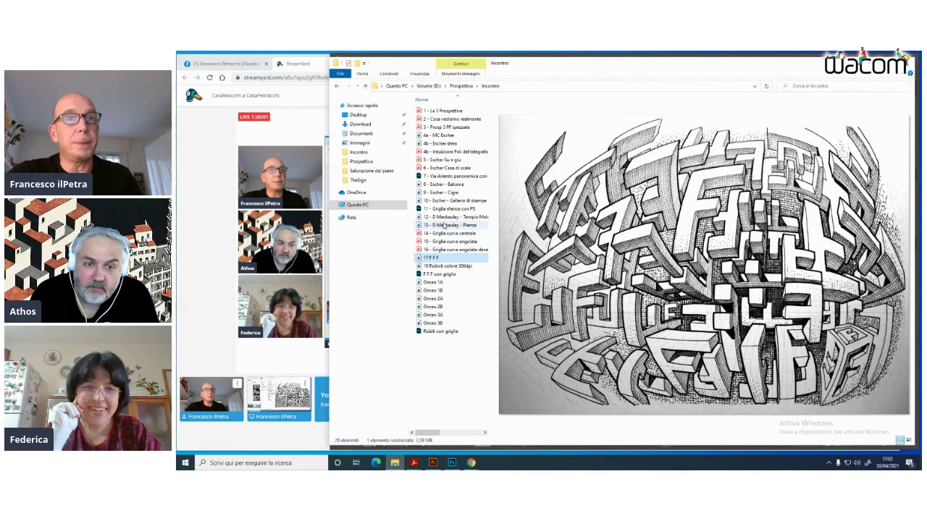
click(445, 226)
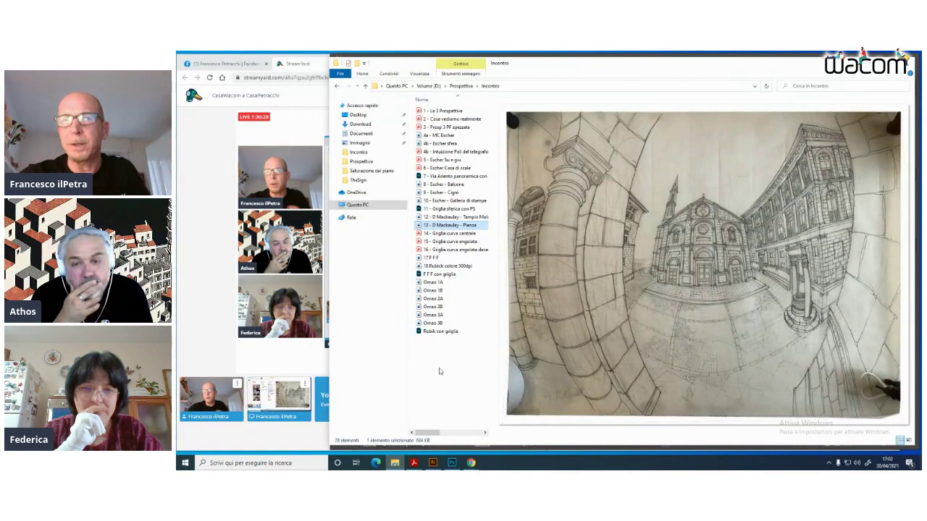
click(434, 257)
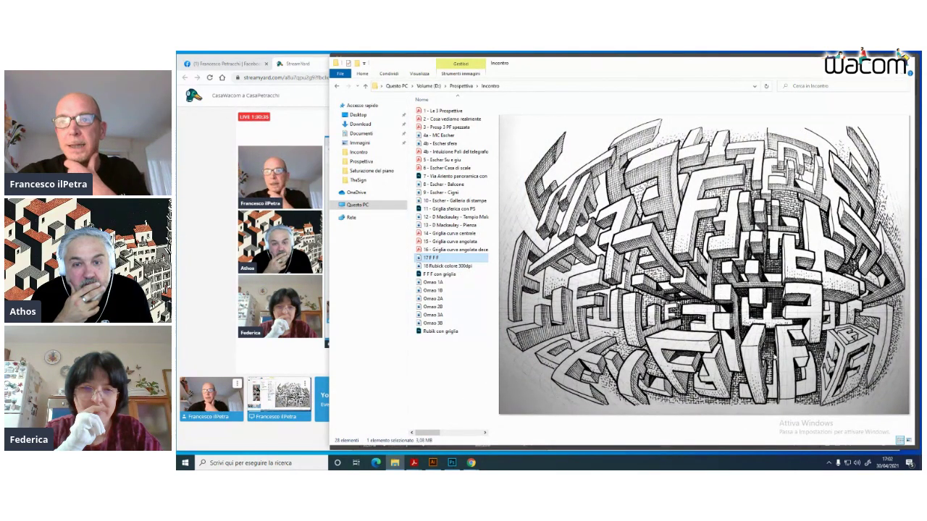
Switch to Photoshop's F F F con griglia.psd, show the 2 PF grid, and briefly hide the drawing layer Livello 3 to compare
mouse_move(451, 463)
click(451, 463)
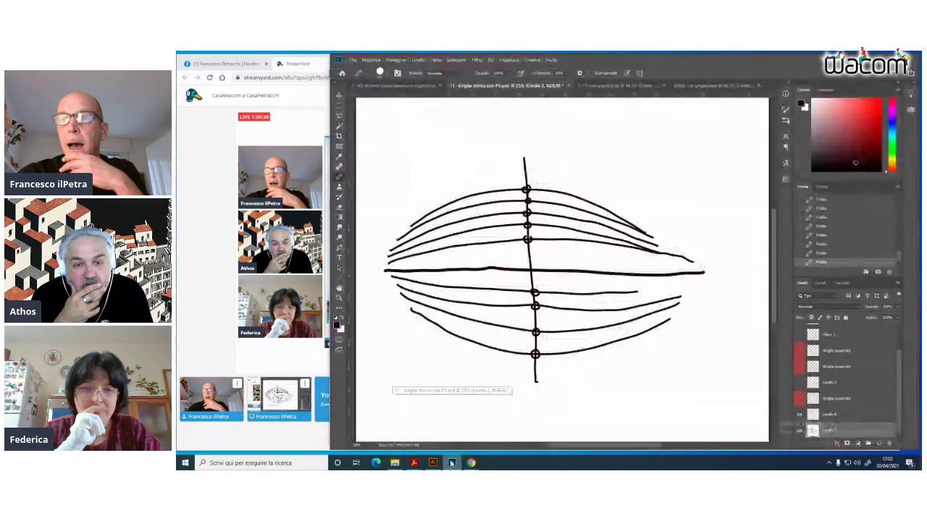
click(610, 86)
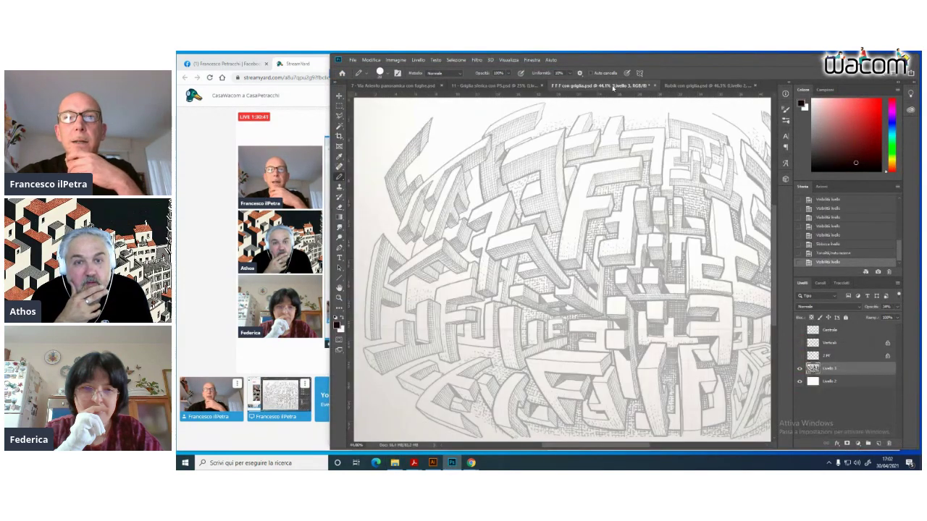
key(ctrl+minus)
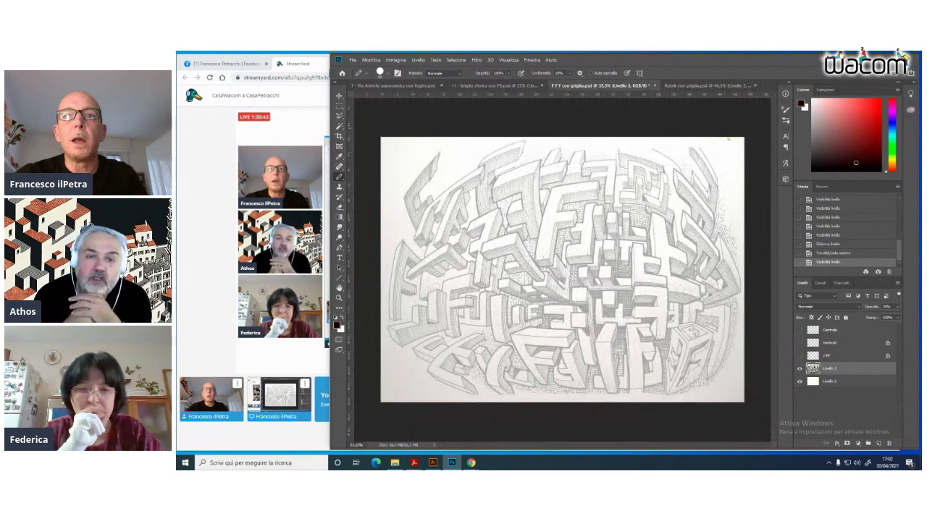
click(800, 355)
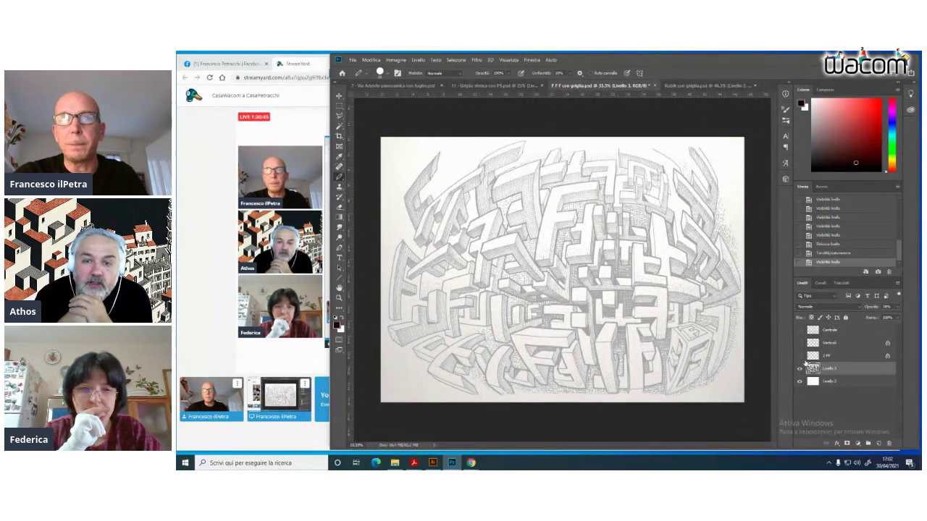
click(799, 356)
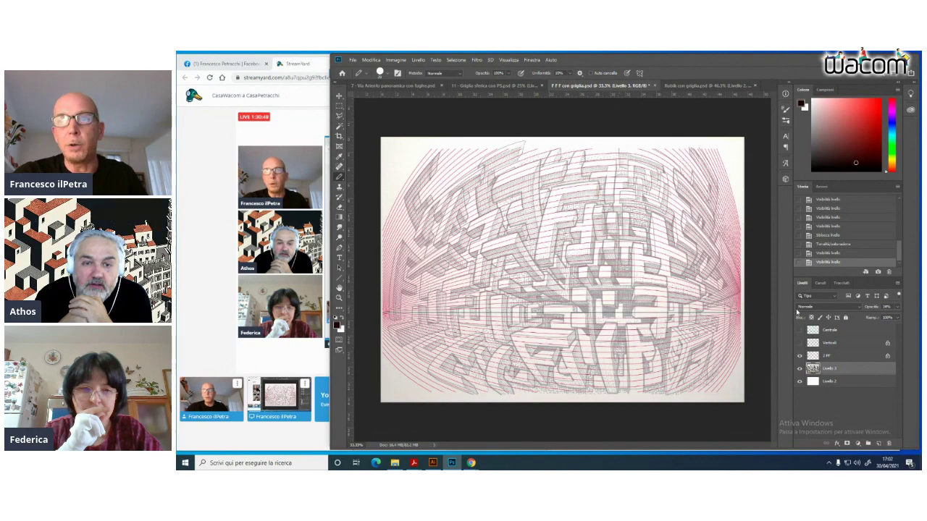
click(799, 369)
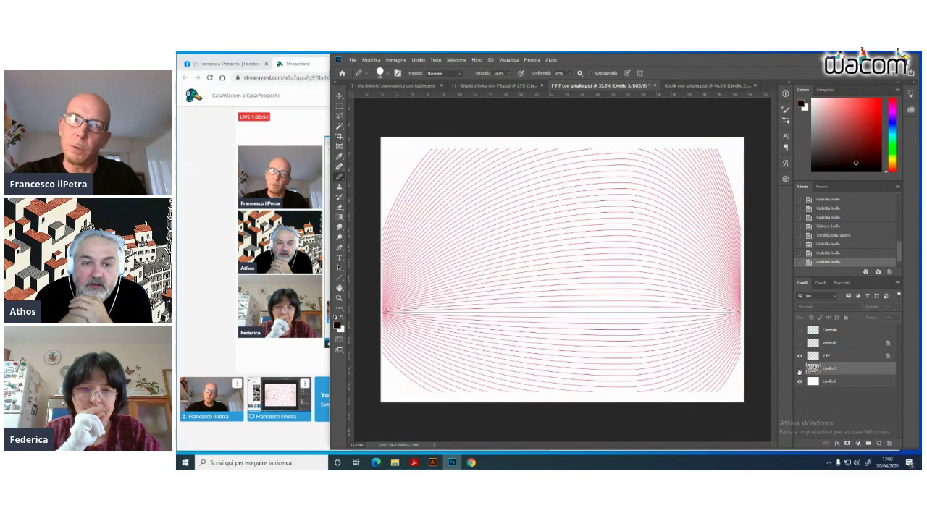
click(799, 370)
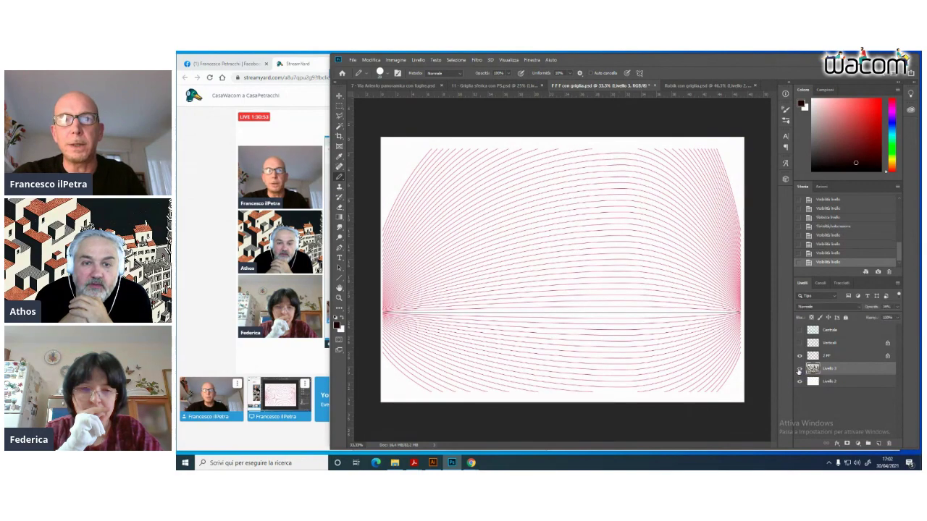
Show the vertical grid layer over the F F F drawing and toggle the Livello 3 drawing off and back on
click(800, 343)
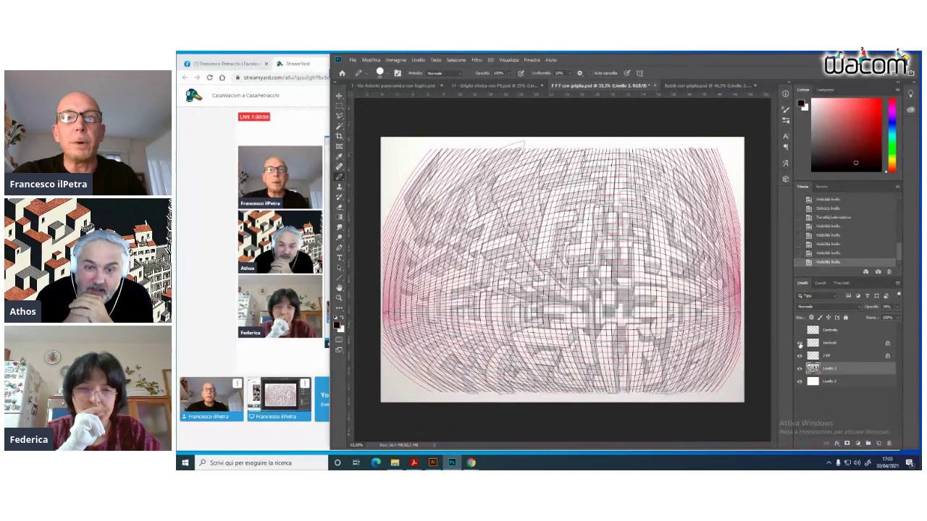
click(799, 369)
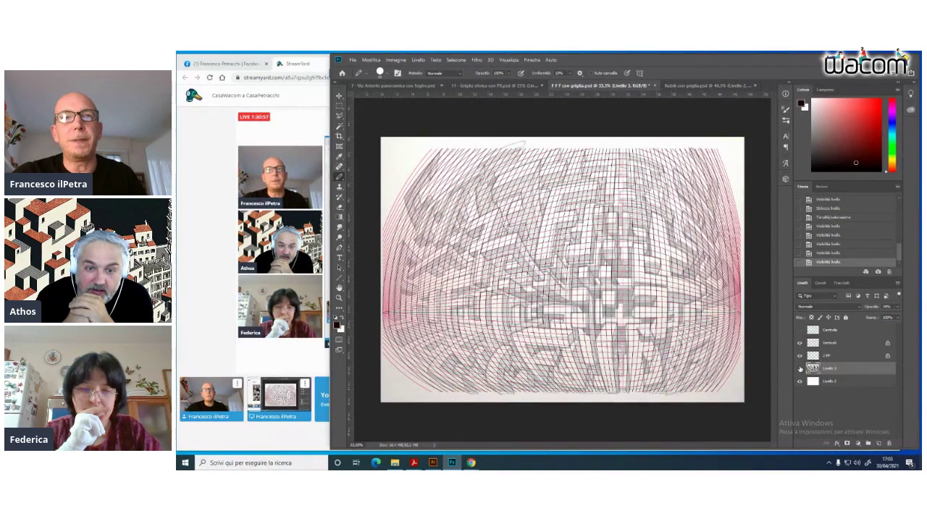
click(800, 370)
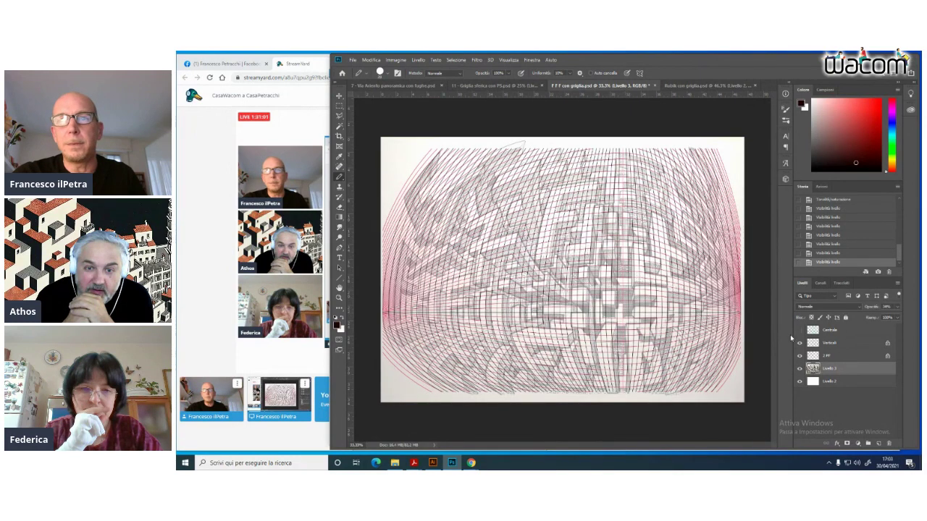
Show the Centrale grid, compare it with the Livello 3 drawing hidden, and leave only Centrale over the drawing with Verticali and 2 PF hidden
click(800, 330)
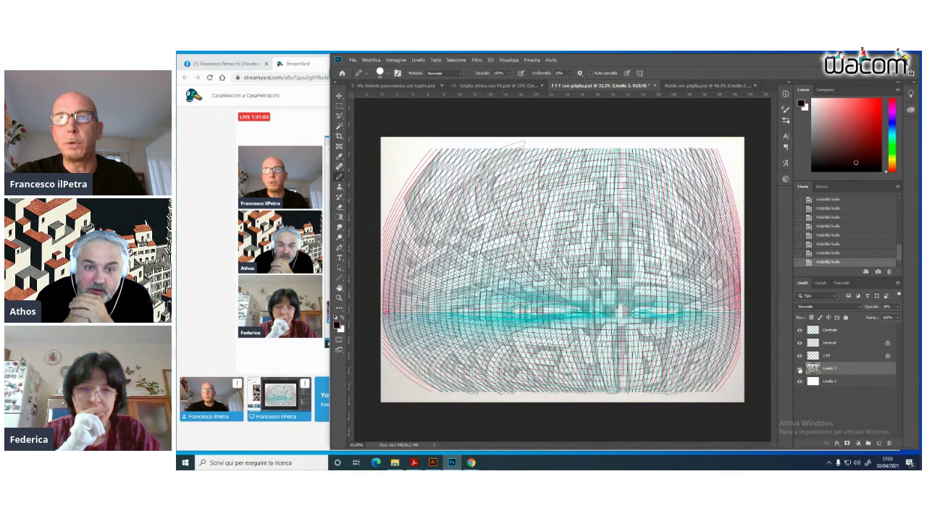
click(799, 370)
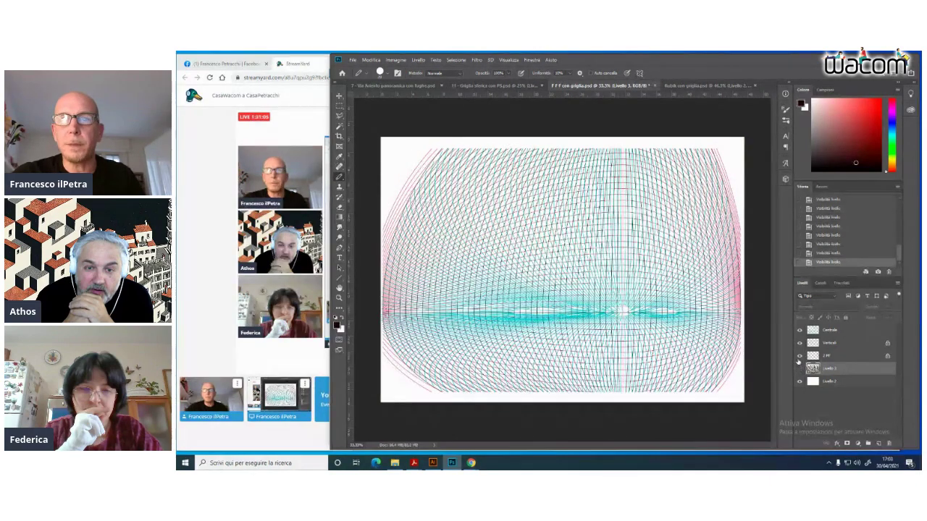
click(799, 355)
click(799, 342)
click(800, 330)
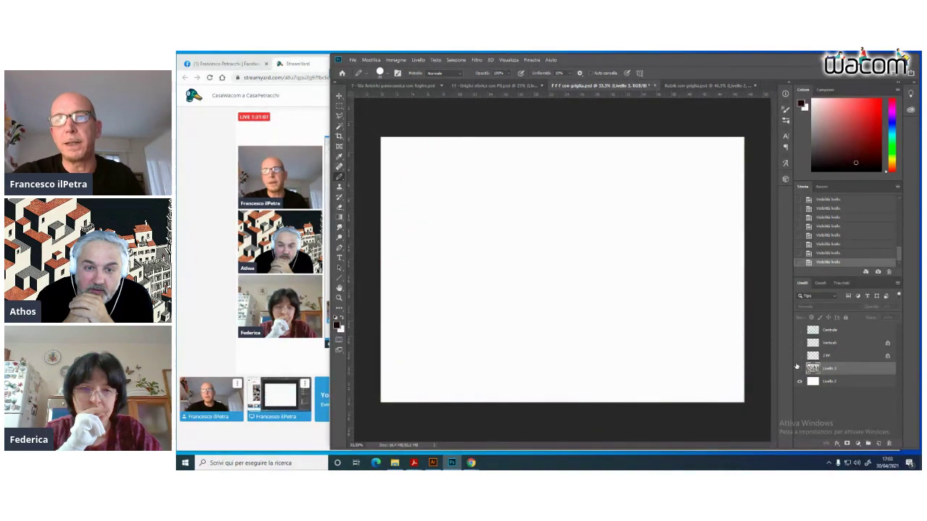
click(799, 330)
click(799, 369)
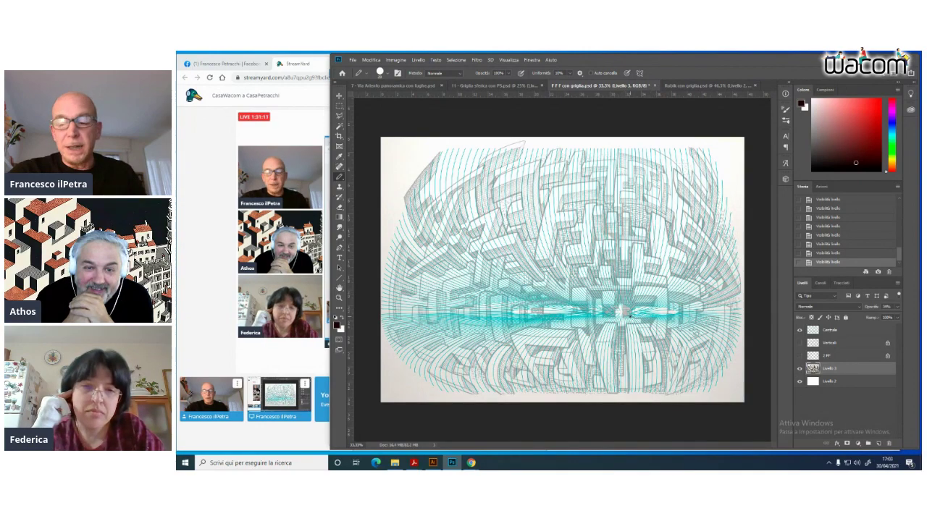
Examine up close how the cyan Centrale grid lines follow the F F F drawing from the upper edge to the lower edge
scroll(630, 316, up, 2)
scroll(630, 316, up, 5)
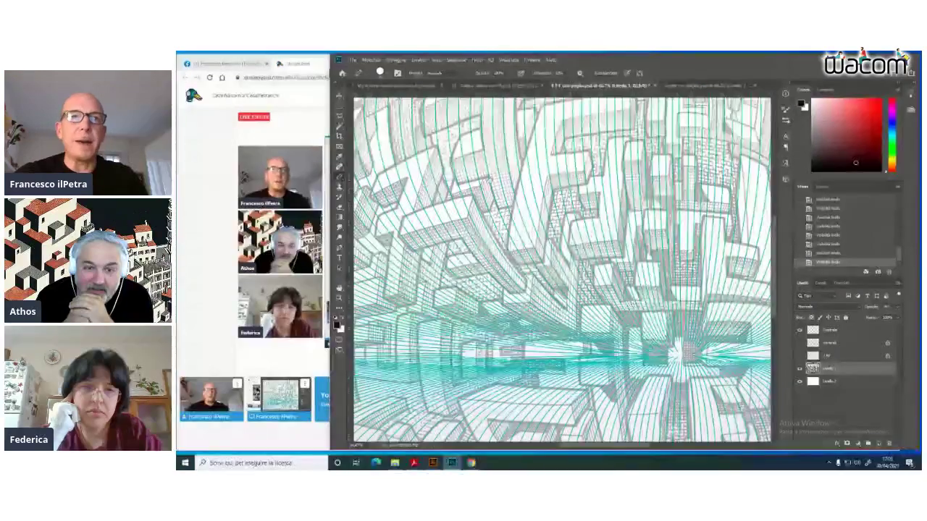
drag(674, 279, 657, 236)
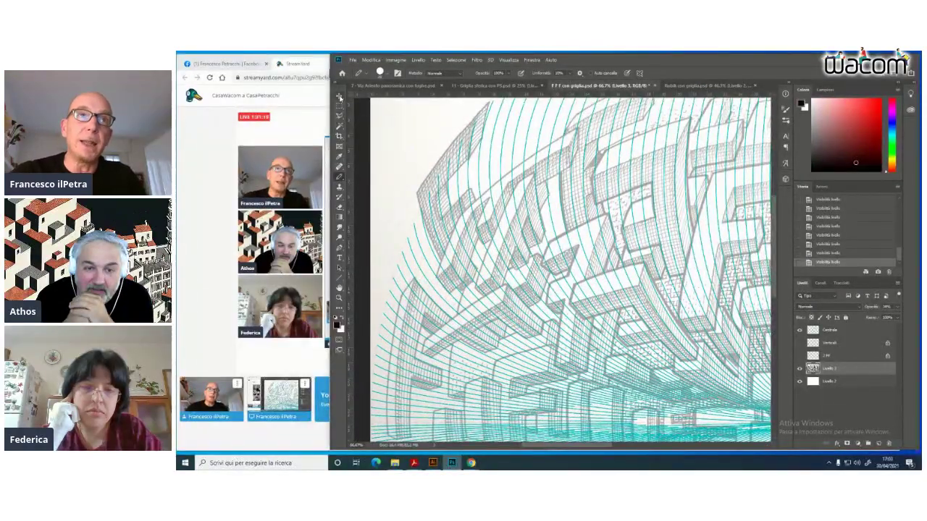
click(339, 96)
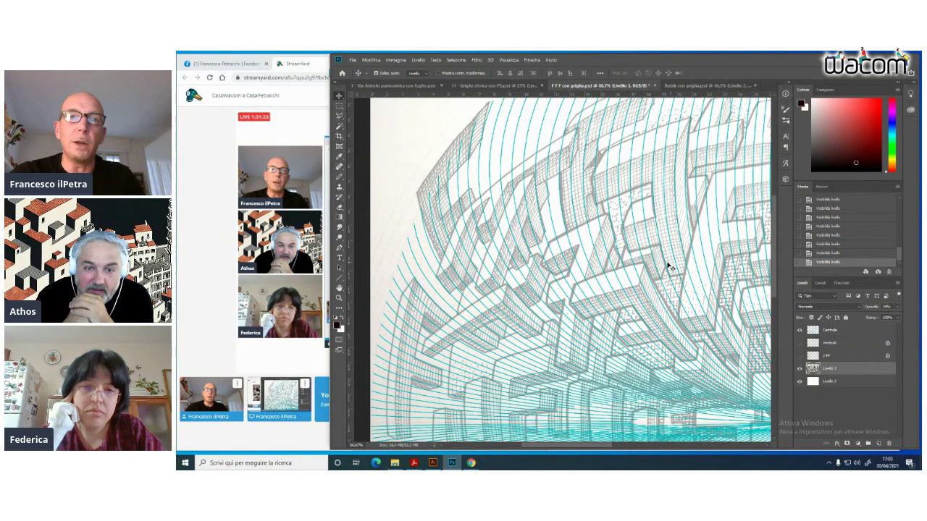
drag(703, 253, 543, 247)
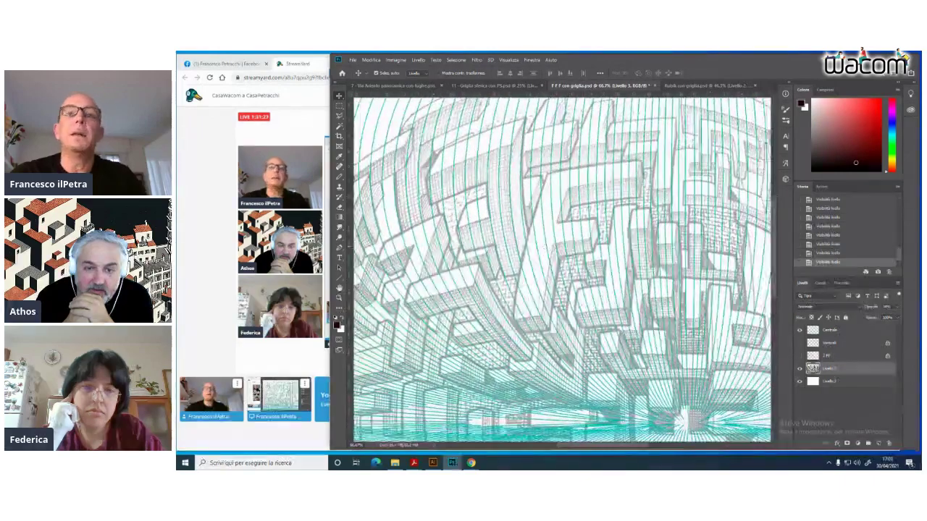
mouse_move(687, 258)
mouse_down()
mouse_move(507, 188)
mouse_move(541, 236)
mouse_up()
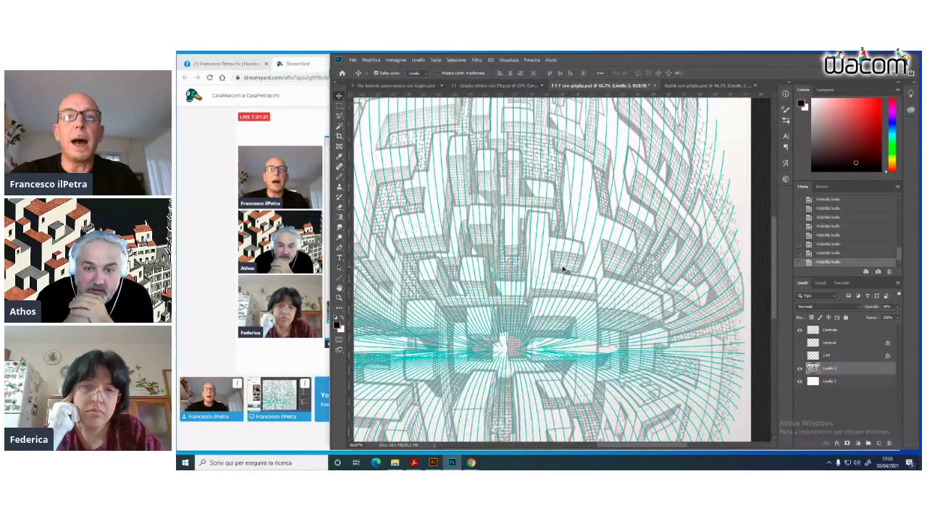
scroll(592, 334, down, 5)
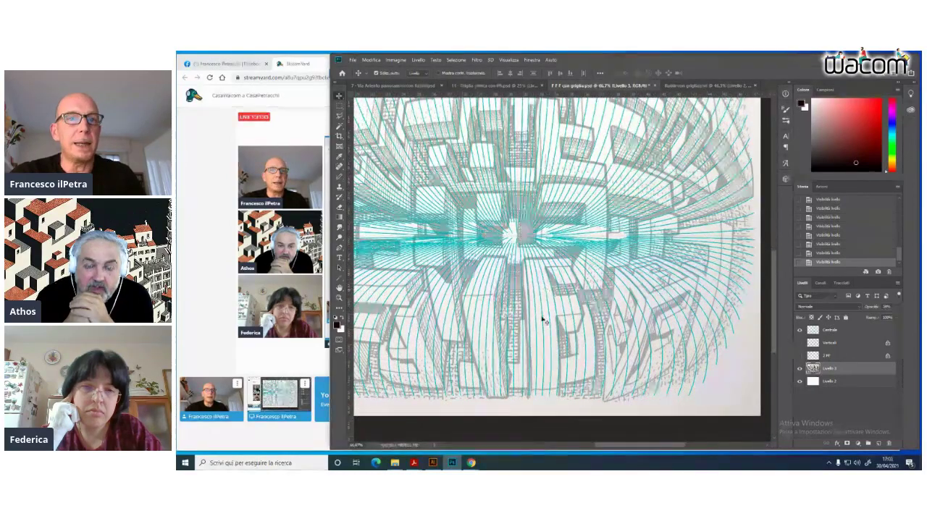
scroll(650, 273, left, 8)
scroll(650, 273, left, 3)
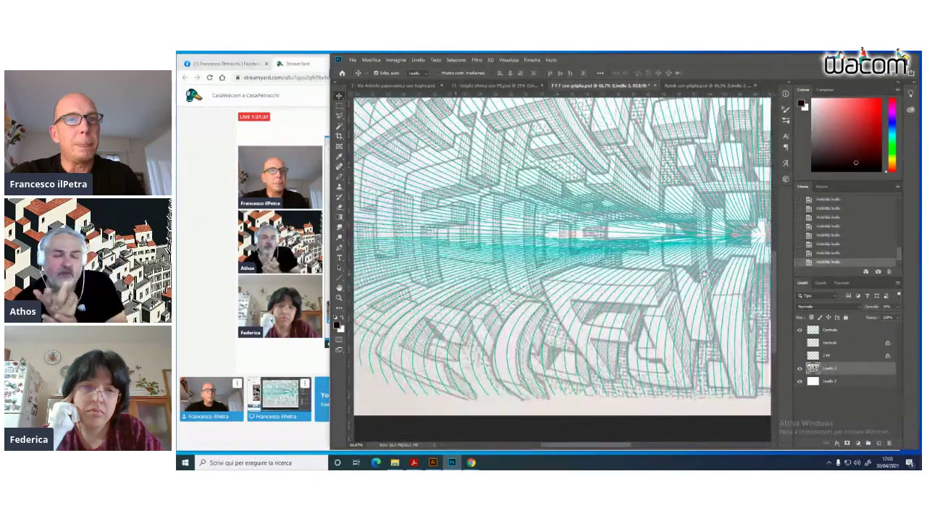
scroll(706, 281, down, 1)
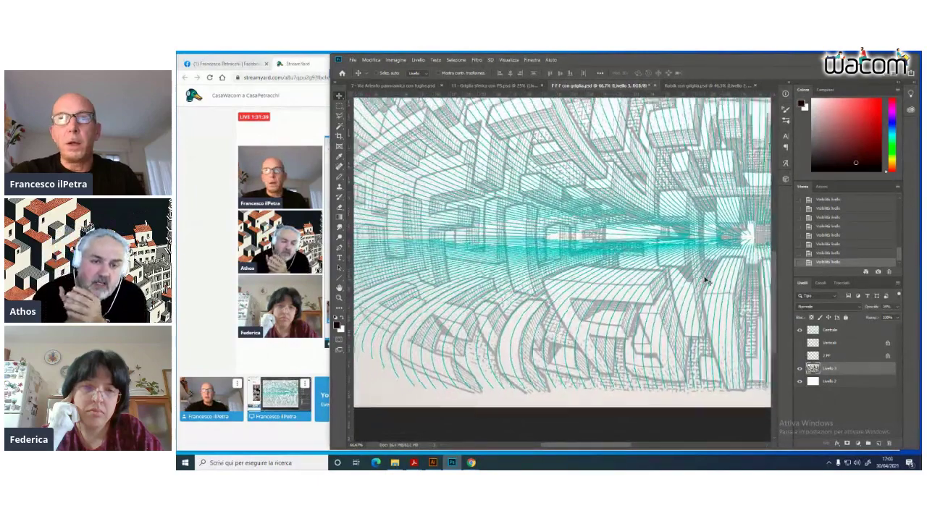
Show the Verticali and 2 PF grids again and inspect all three combined grids over the F F F drawing
drag(682, 280, 665, 288)
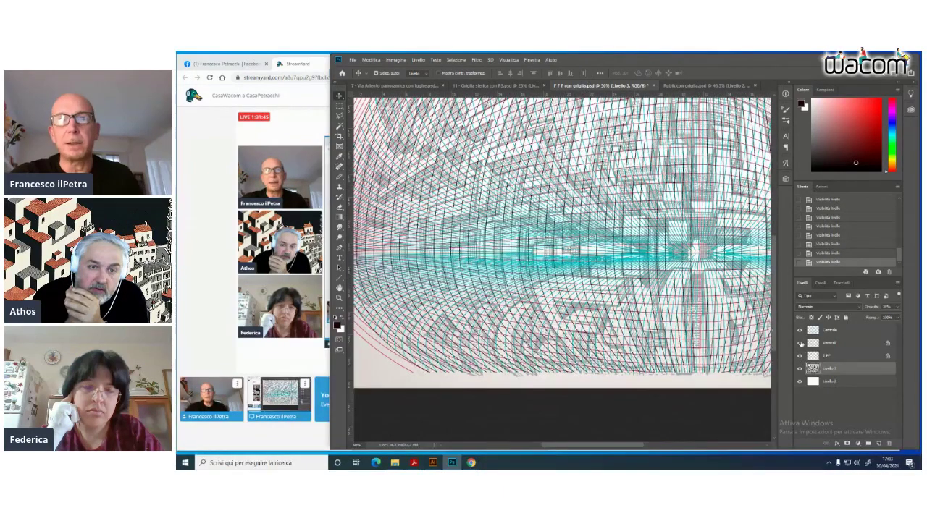
scroll(766, 349, up, 1)
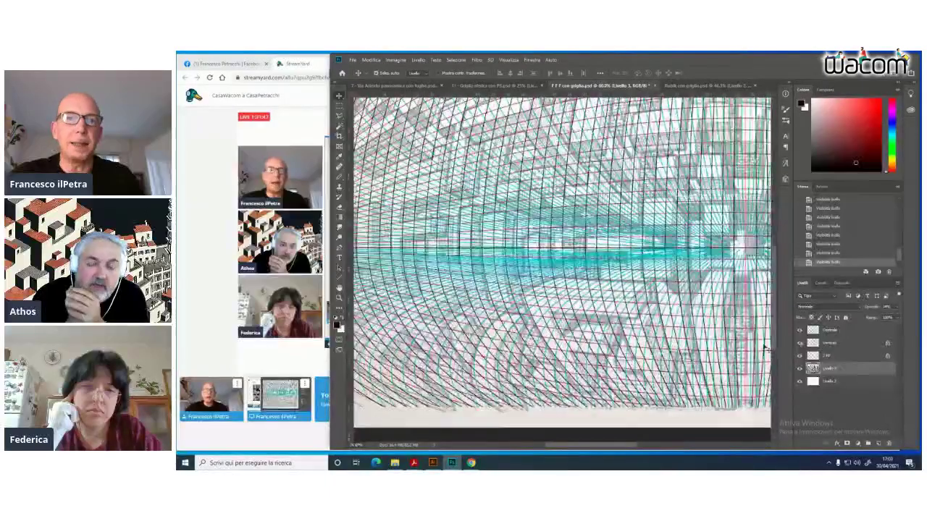
drag(651, 344, 603, 292)
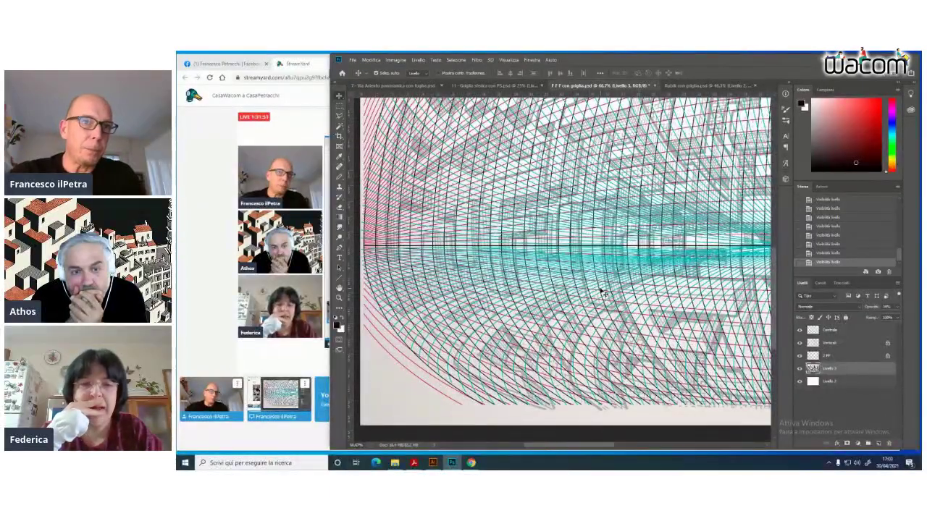
drag(603, 293, 769, 312)
drag(602, 244, 591, 281)
scroll(591, 280, down, 3)
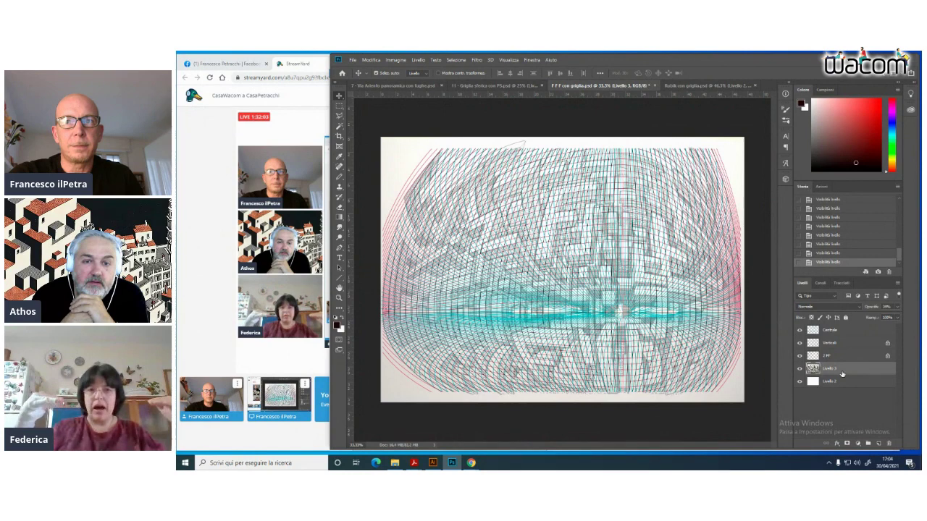
Hide the Centrale, Verticali and 2 PF grids to compare the bare F F F drawing, and show all three again
click(800, 330)
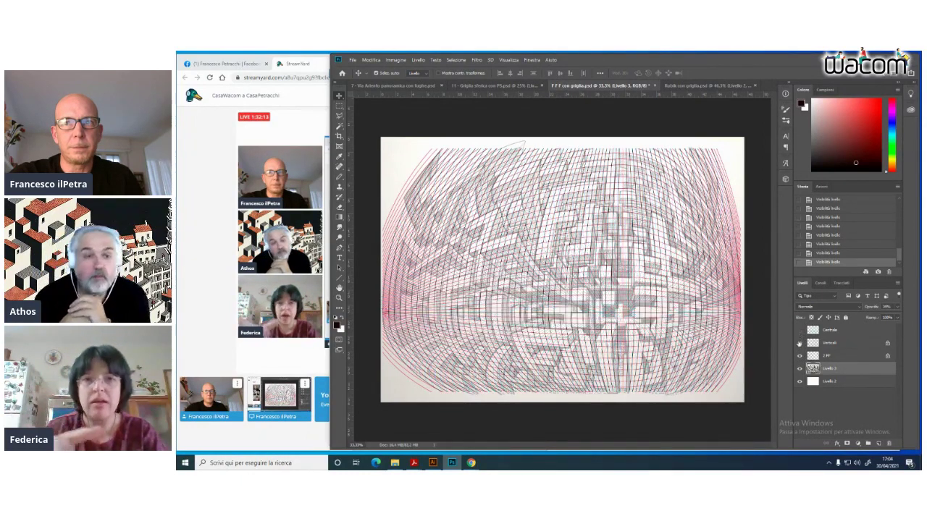
click(800, 342)
click(800, 355)
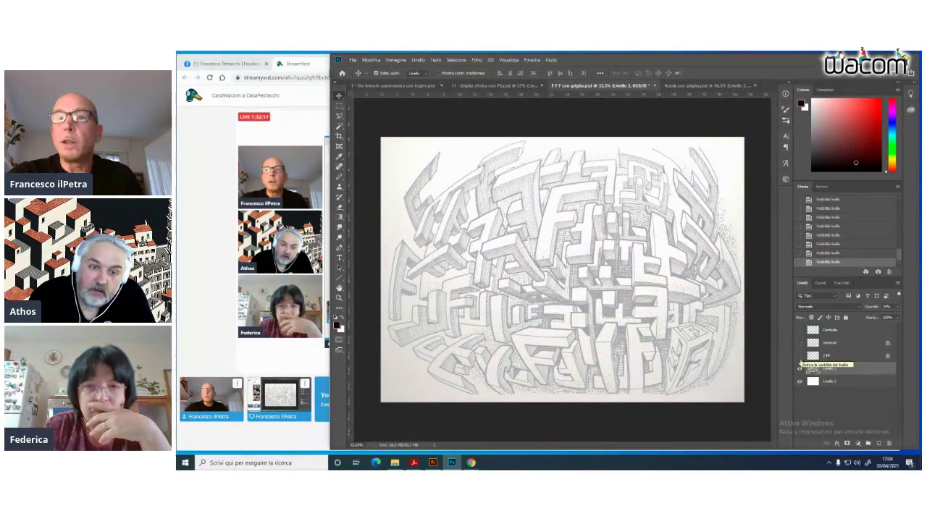
click(800, 355)
click(800, 342)
click(799, 330)
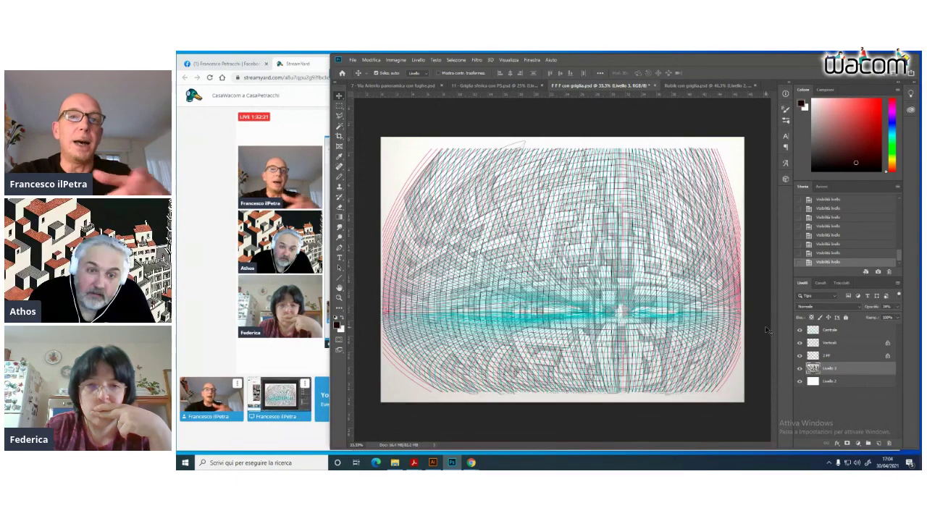
Switch to Illustrator and view the whole 14 - Griglia curva centrale document with its combined curved grids
click(432, 464)
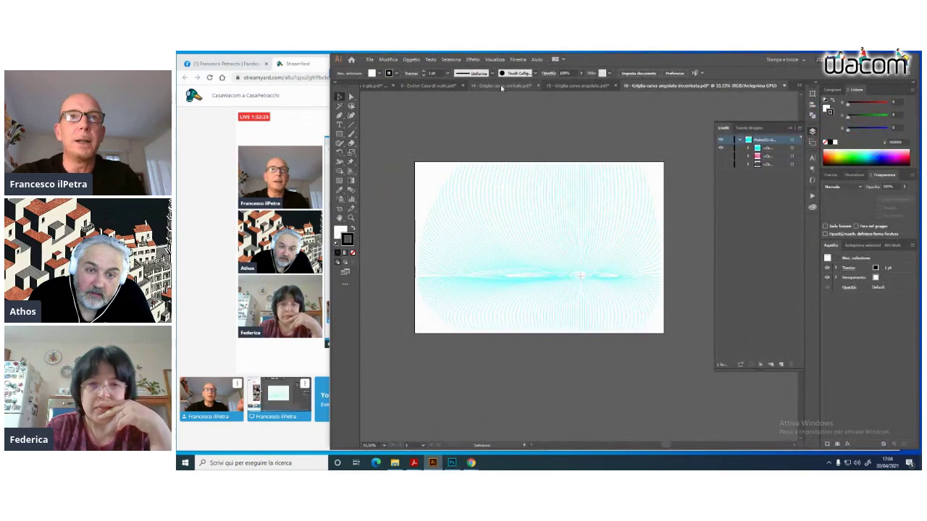
drag(526, 222, 698, 135)
key(ctrl+minus)
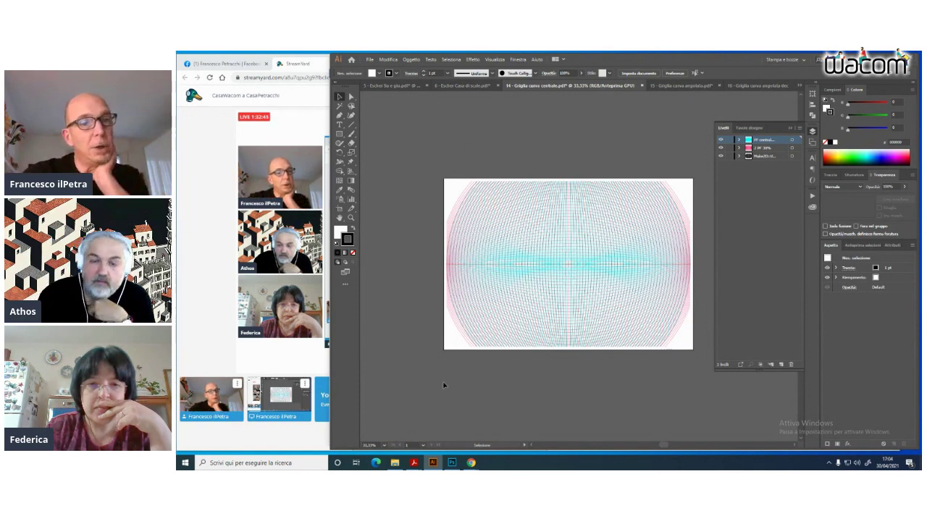
Switch to the Incontro folder in File Explorer and preview the 18 Rubick colore 300dpi drawing
click(451, 464)
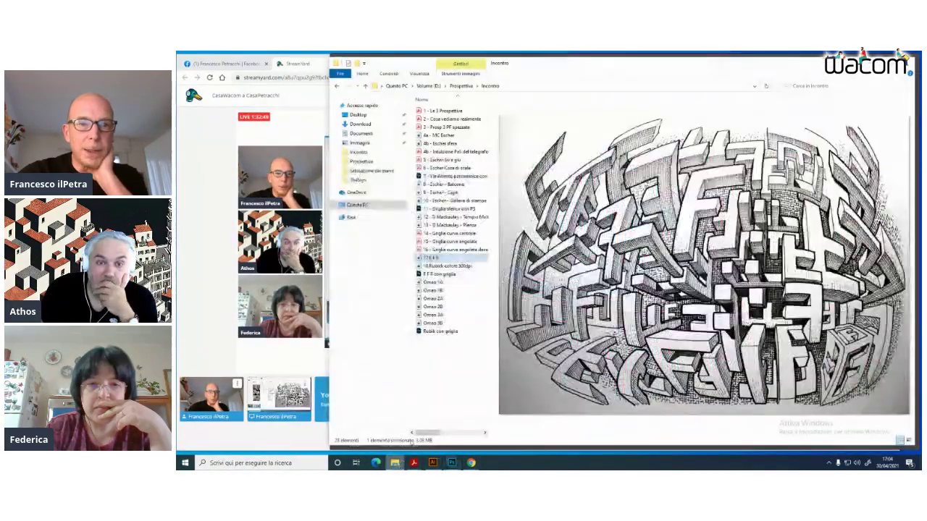
click(395, 462)
click(431, 267)
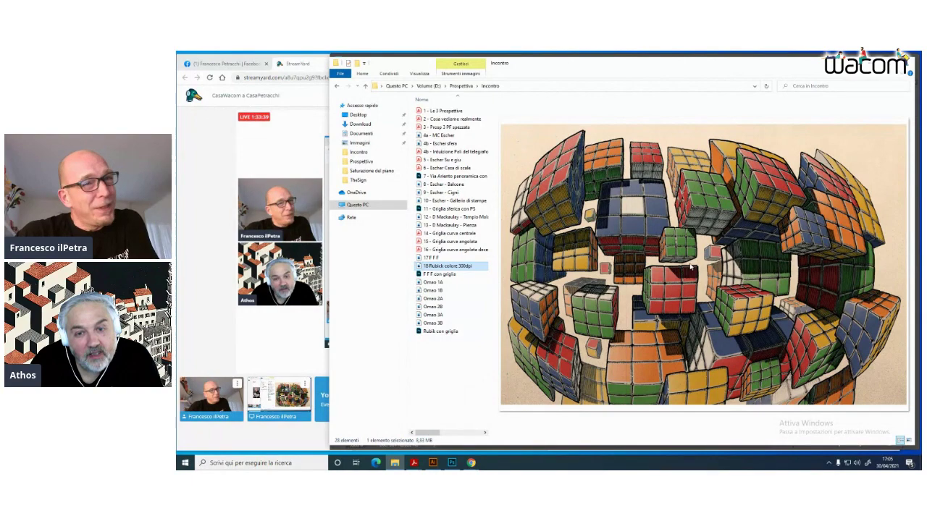
Switch to Photoshop's Rubik con griglia.psd, show the 2 PF grid, and briefly hide the China drawing layer to compare
click(452, 462)
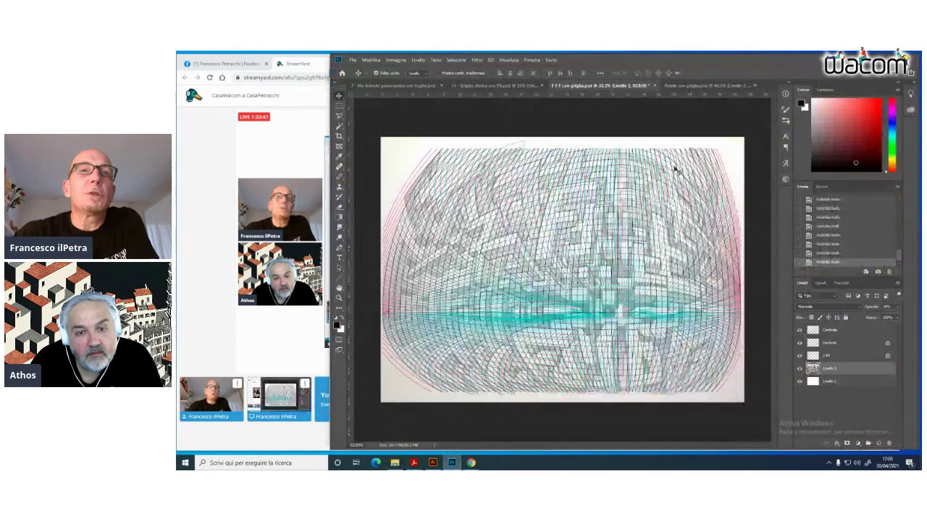
click(700, 87)
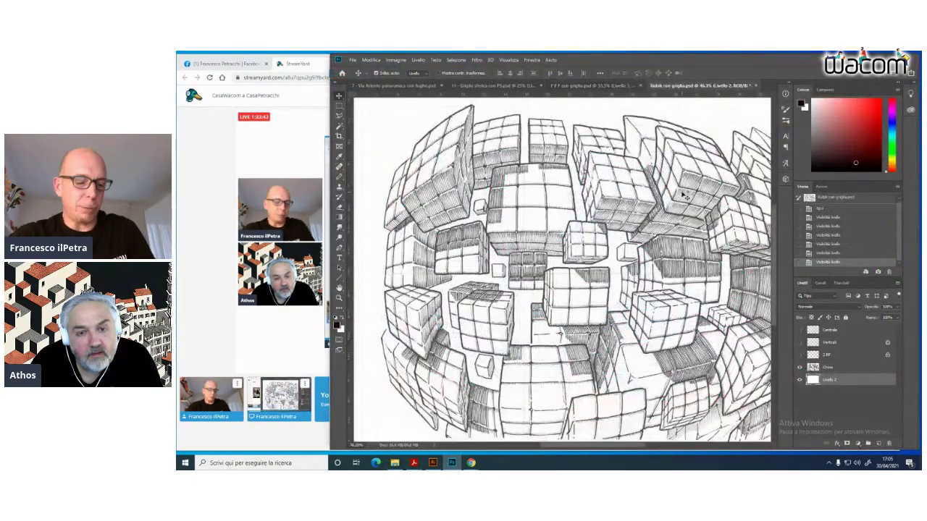
key(ctrl+minus)
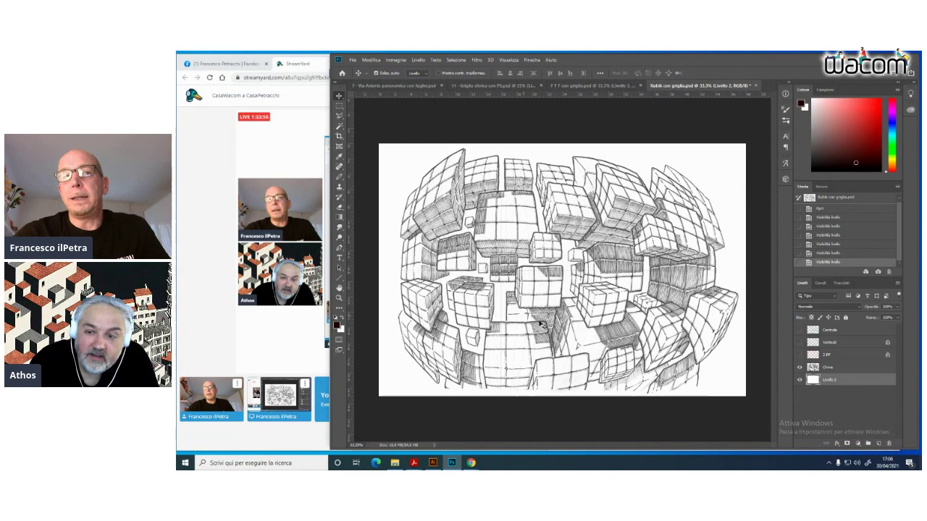
click(799, 355)
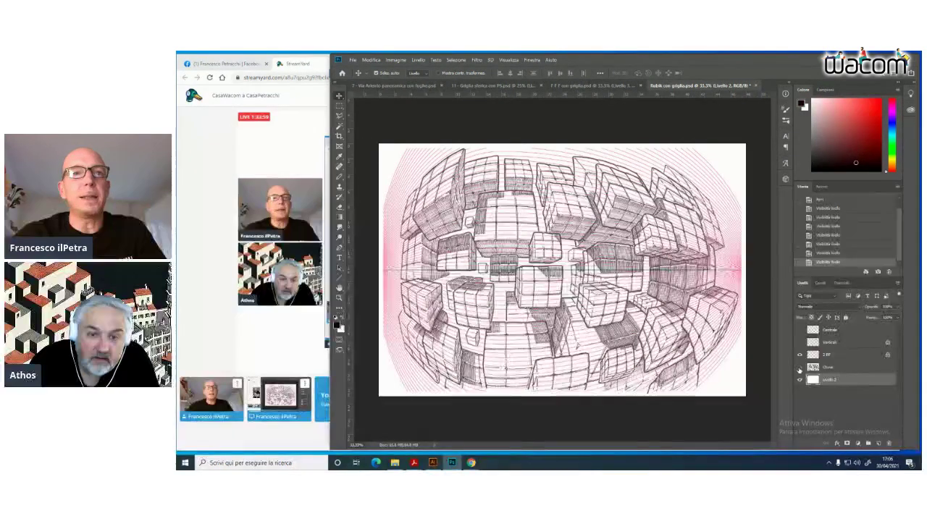
click(799, 367)
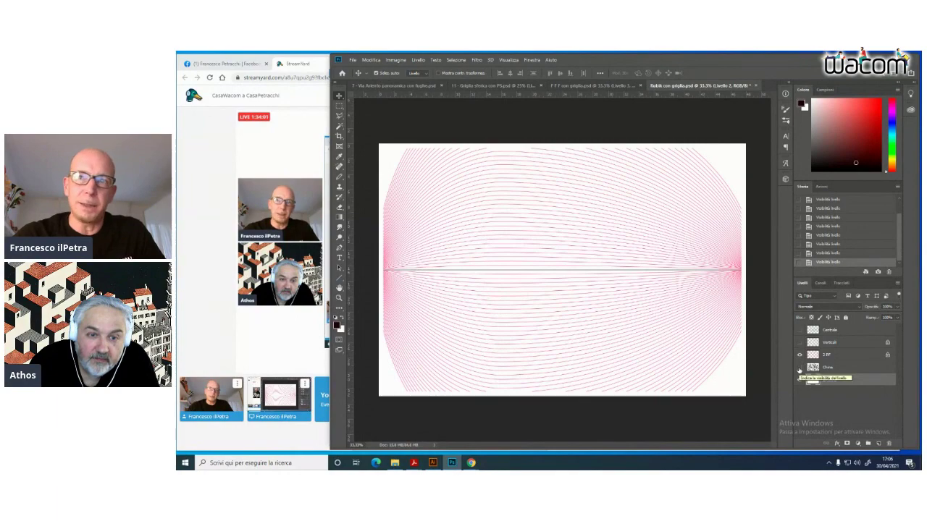
click(800, 368)
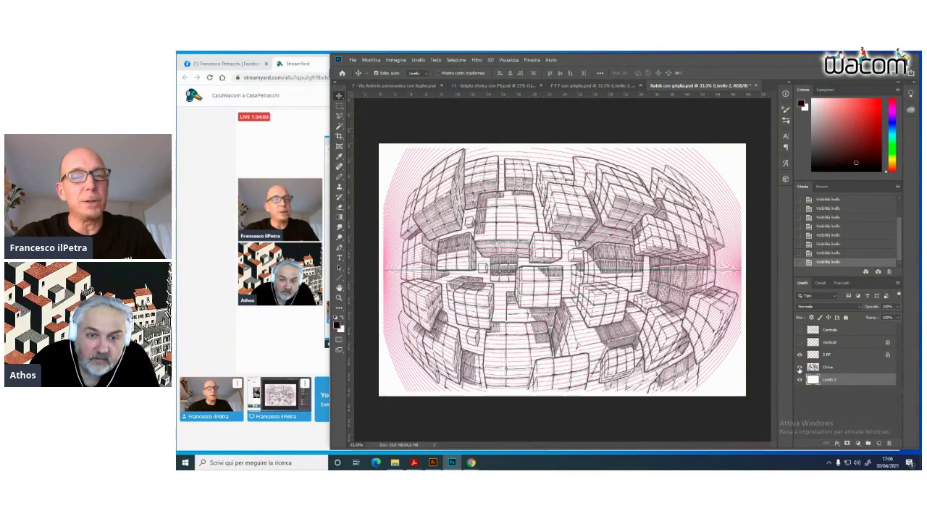
Show the Verticali grid over the Rubik drawing and toggle the China layer off and back on
click(800, 342)
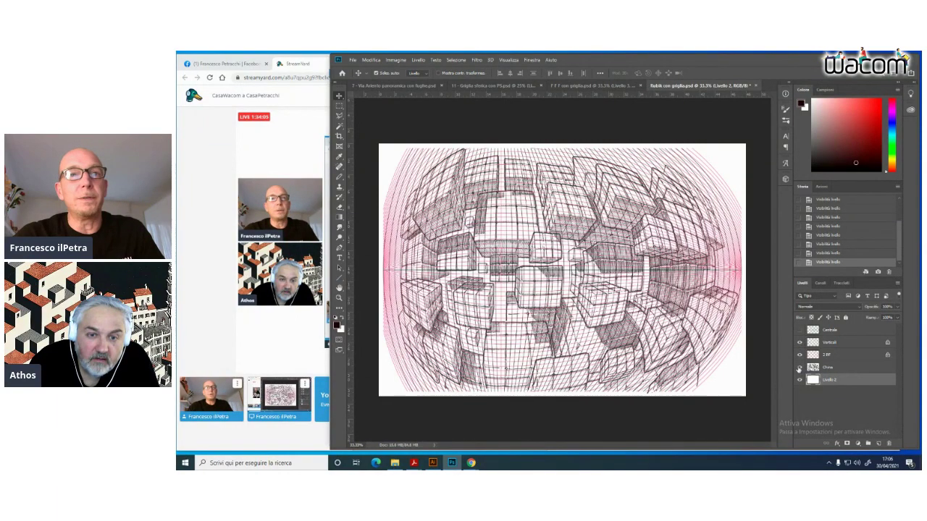
click(799, 368)
click(800, 368)
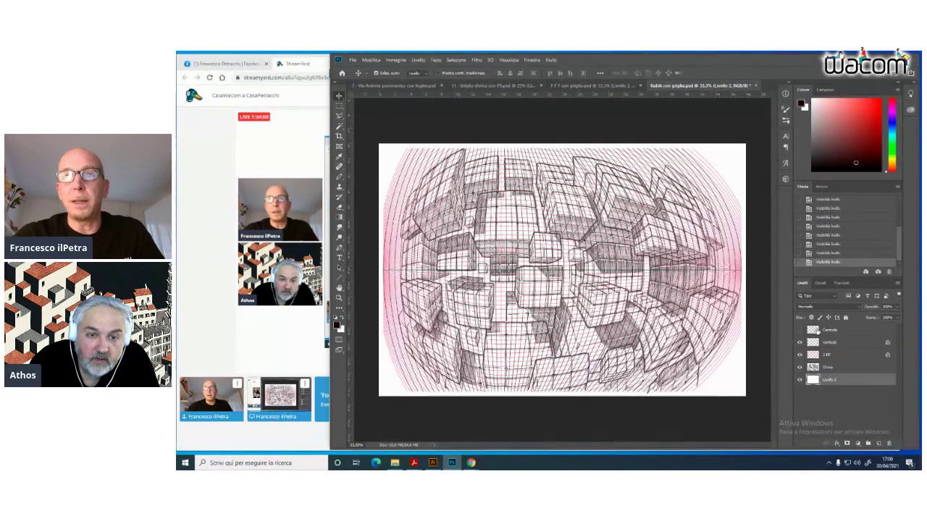
Show the Centrale grid, hide Verticali and 2 PF, and examine how the cyan lines follow the Rubik cubes
click(799, 330)
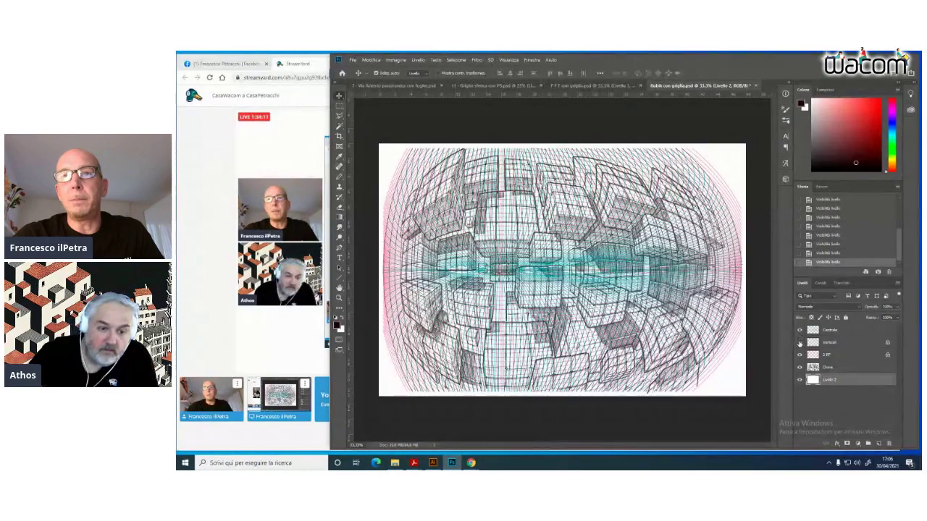
click(800, 343)
click(799, 355)
scroll(499, 353, up, 5)
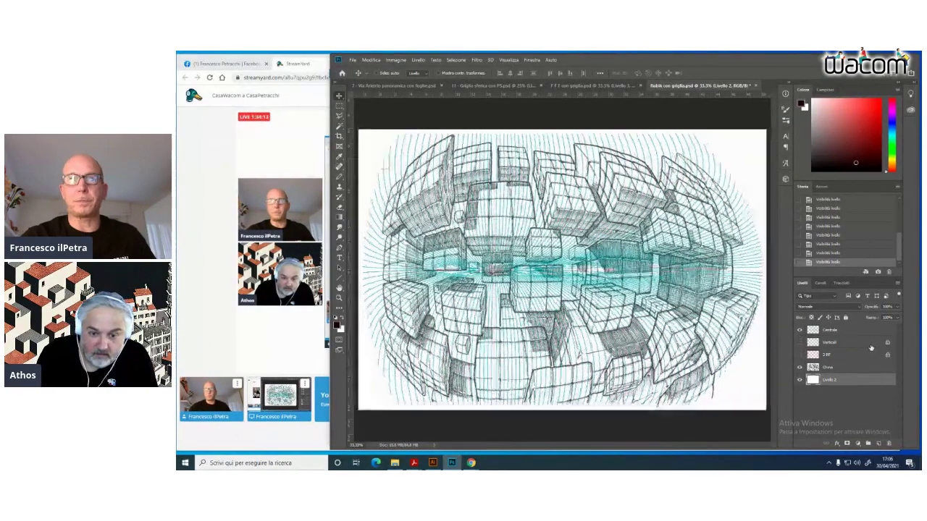
scroll(493, 356, down, 3)
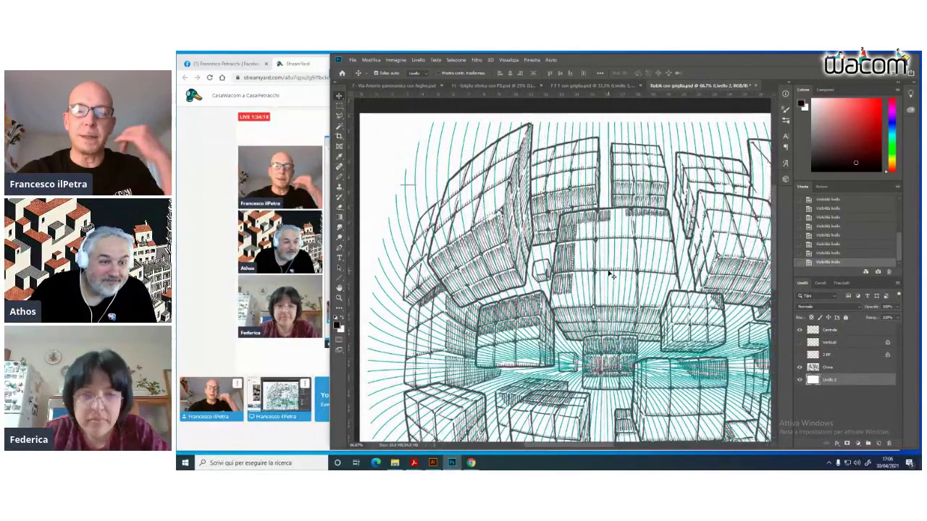
drag(610, 275, 558, 302)
mouse_move(651, 267)
mouse_down()
mouse_move(615, 287)
mouse_move(579, 247)
mouse_up()
drag(603, 288, 562, 236)
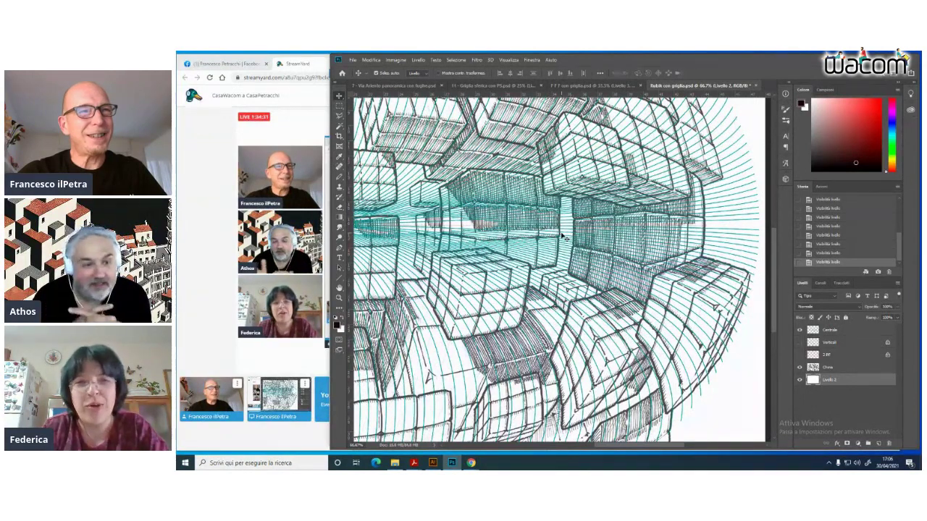
Hide the China drawing layer and show the 2 PF and Verticali grids together with the Centrale grid
drag(476, 268, 498, 333)
drag(466, 295, 488, 292)
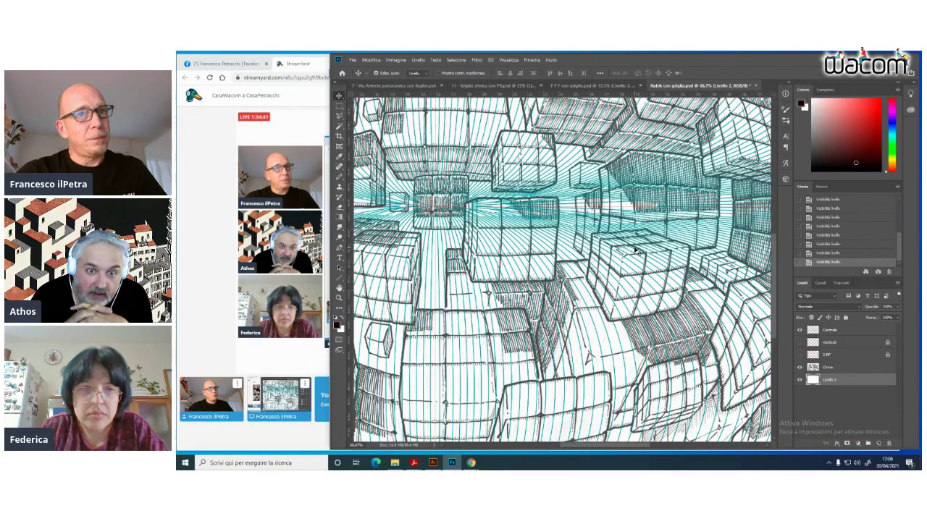
drag(635, 250, 647, 264)
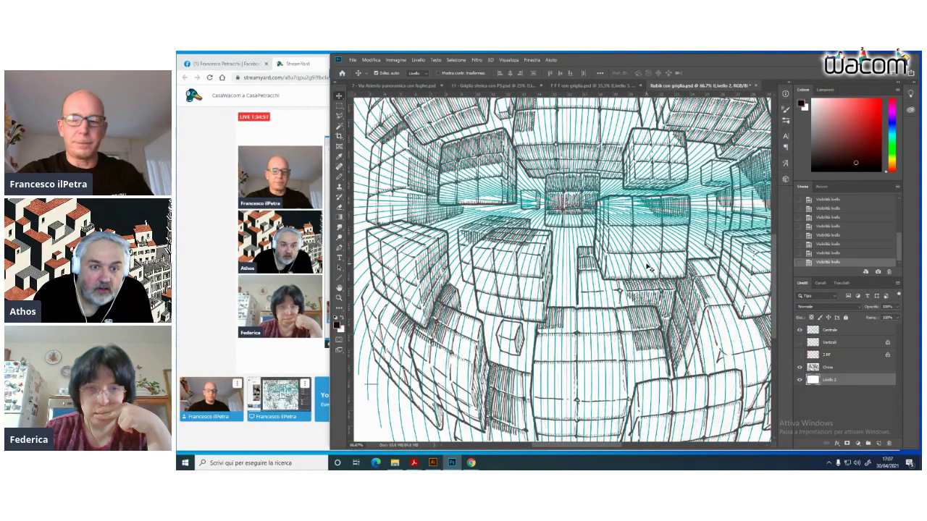
key(ctrl+minus)
key(ctrl+minus)
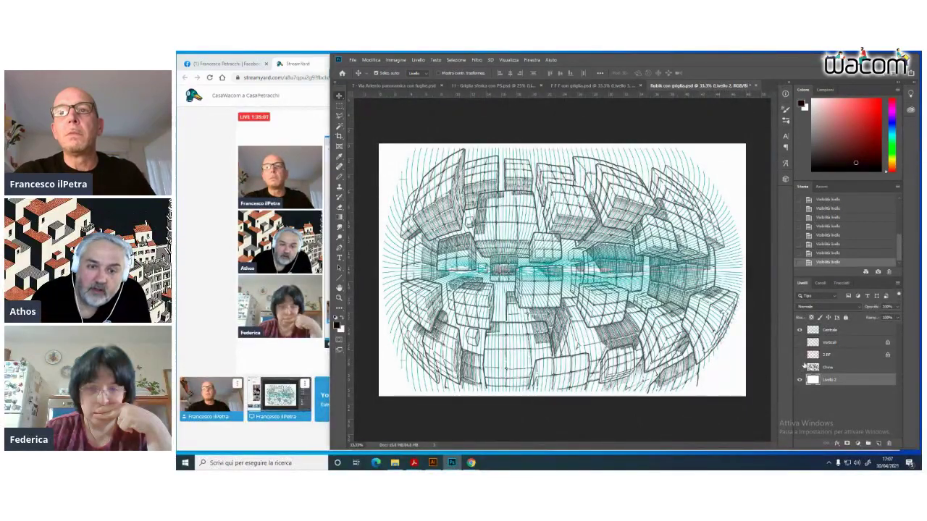
click(800, 367)
click(800, 355)
click(800, 343)
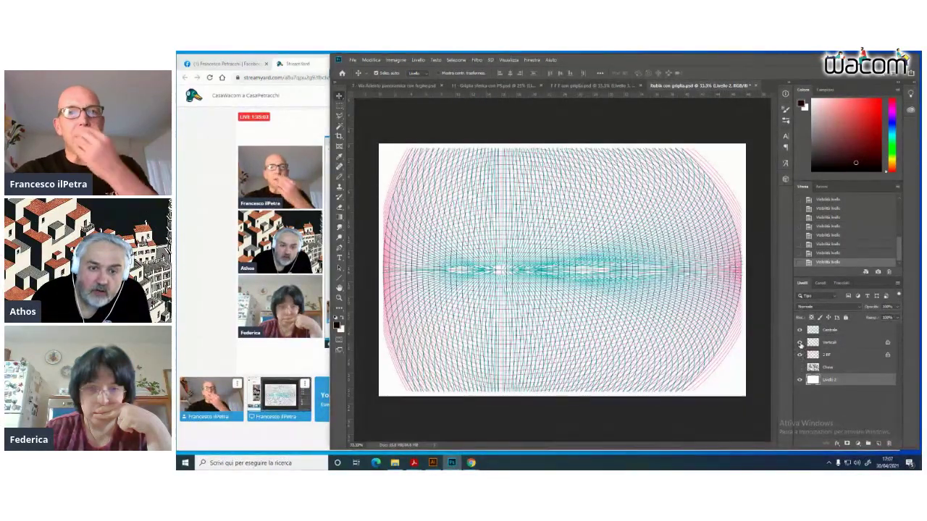
Remove the position lock from the 2 PF and Verticali layers, and select them together with the Centrale layer
click(865, 357)
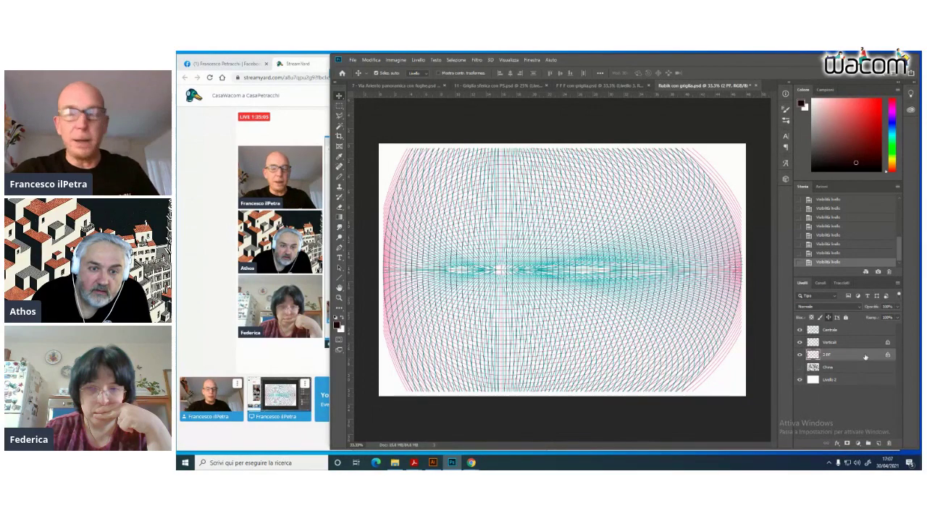
click(828, 318)
click(837, 343)
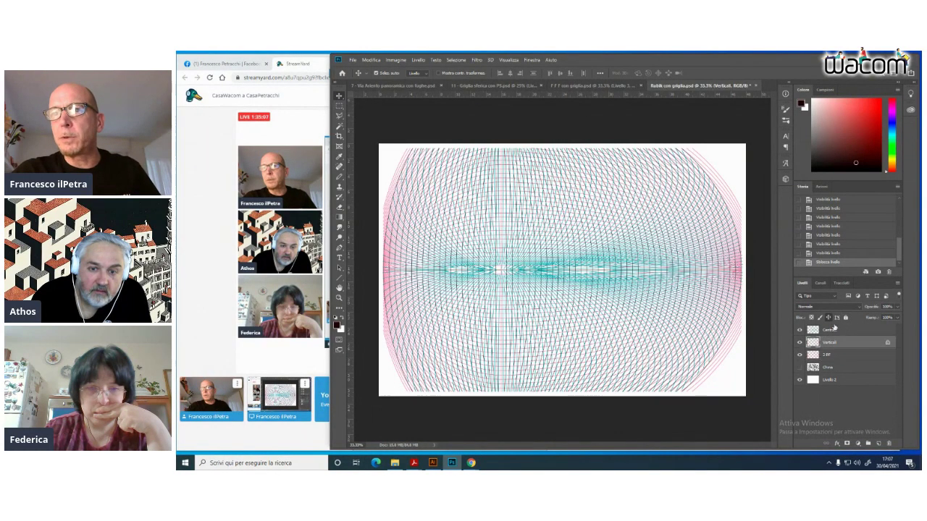
shift+click(831, 355)
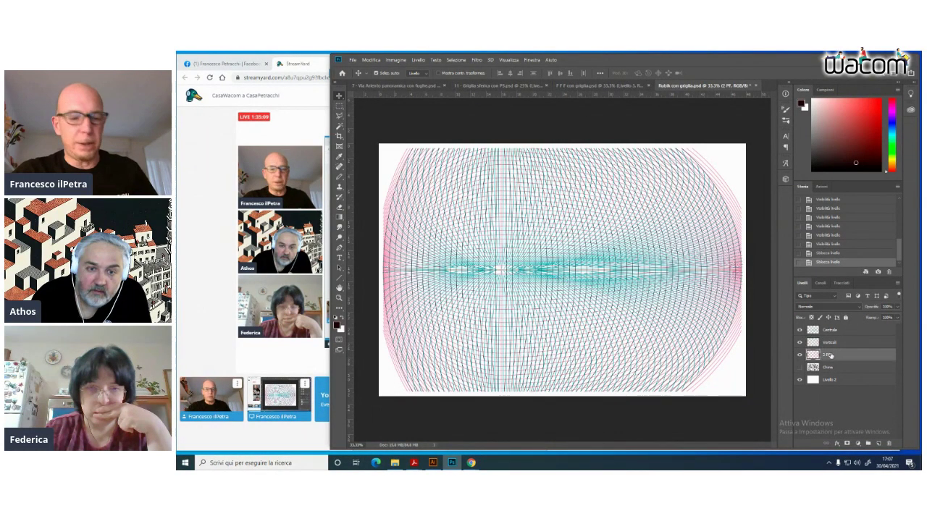
shift+click(833, 330)
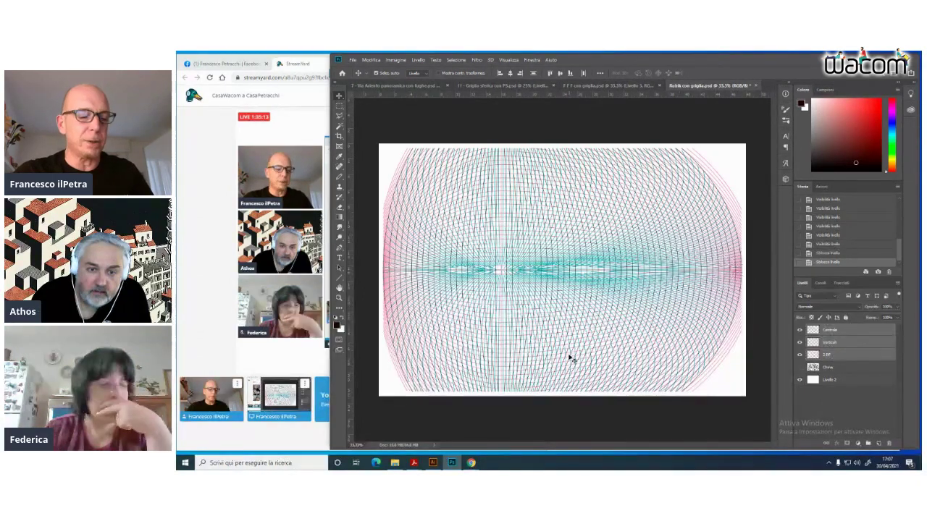
Free-transform the three selected grids: narrow them to about 61% width, rotate them -90°, and centre them on the canvas
key(ctrl+a)
key(ctrl+t)
drag(741, 270, 640, 270)
drag(599, 270, 601, 269)
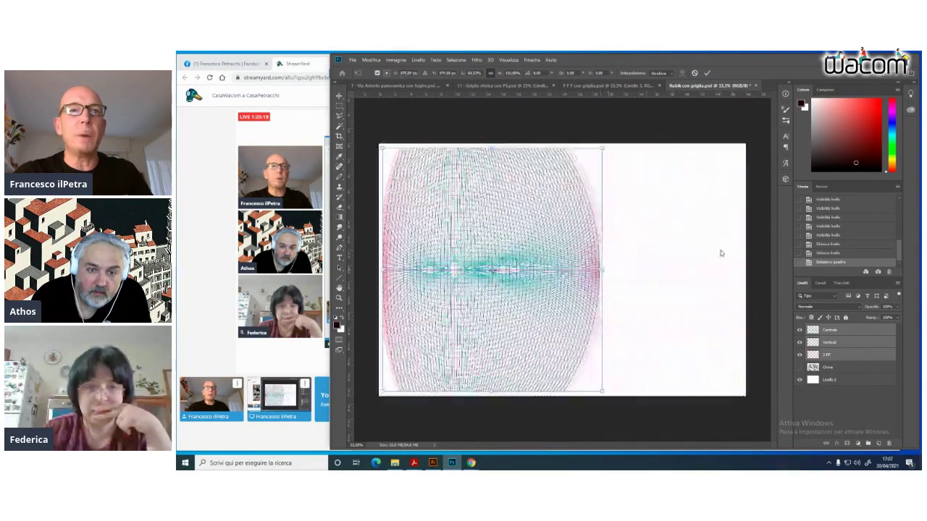
drag(613, 148, 373, 149)
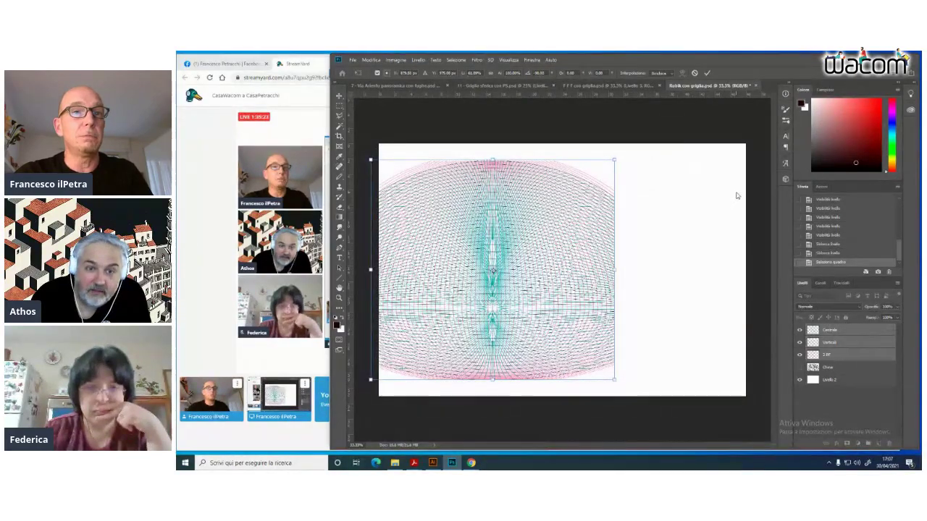
drag(620, 248, 699, 248)
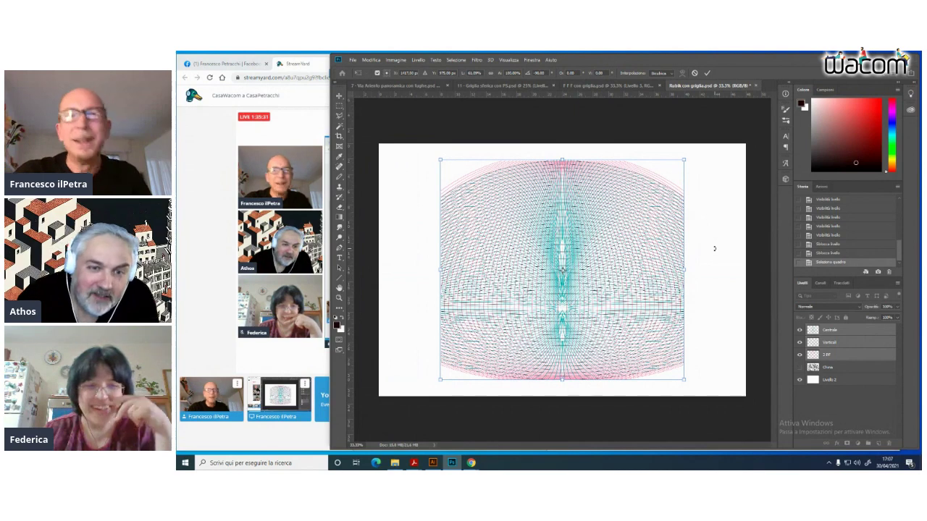
key(Return)
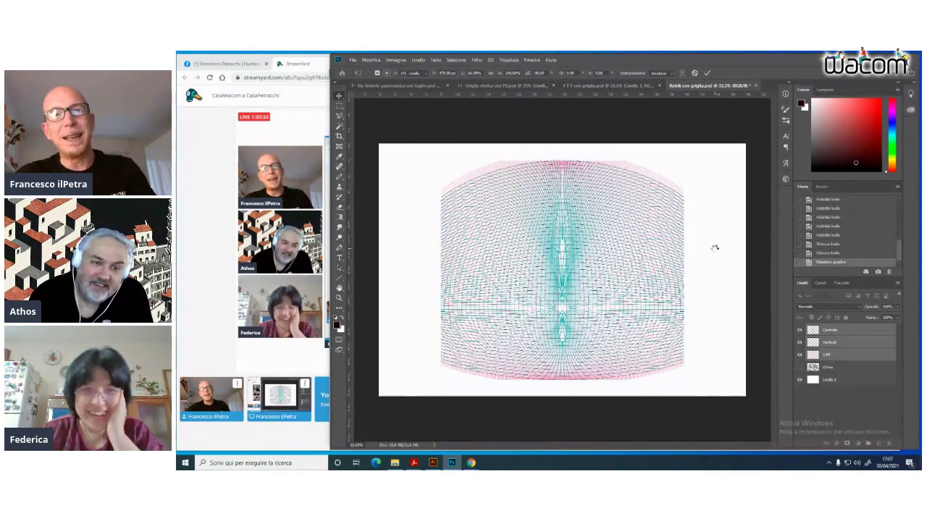
Hide the Centrale and Verticali grids, select the whole canvas, and make the visible 2 PF grid the only selected layer
click(476, 60)
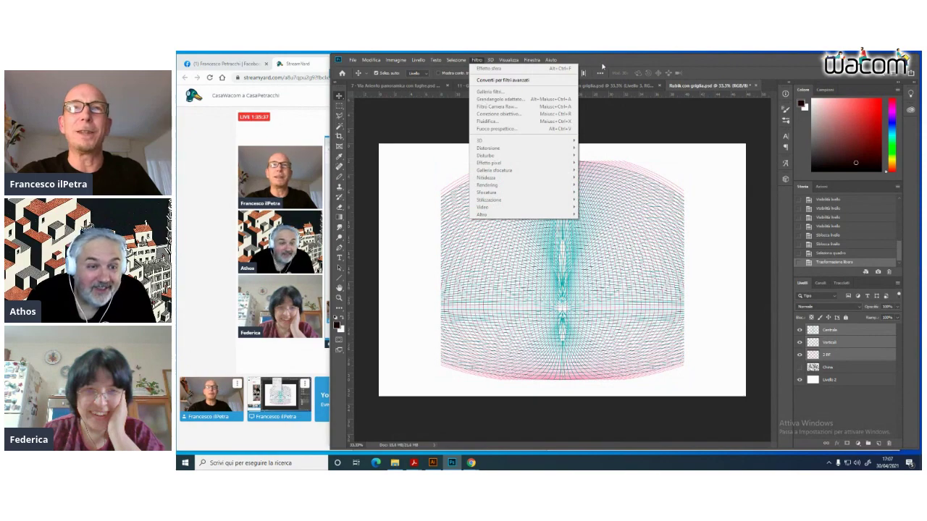
click(628, 59)
key(ctrl+plus)
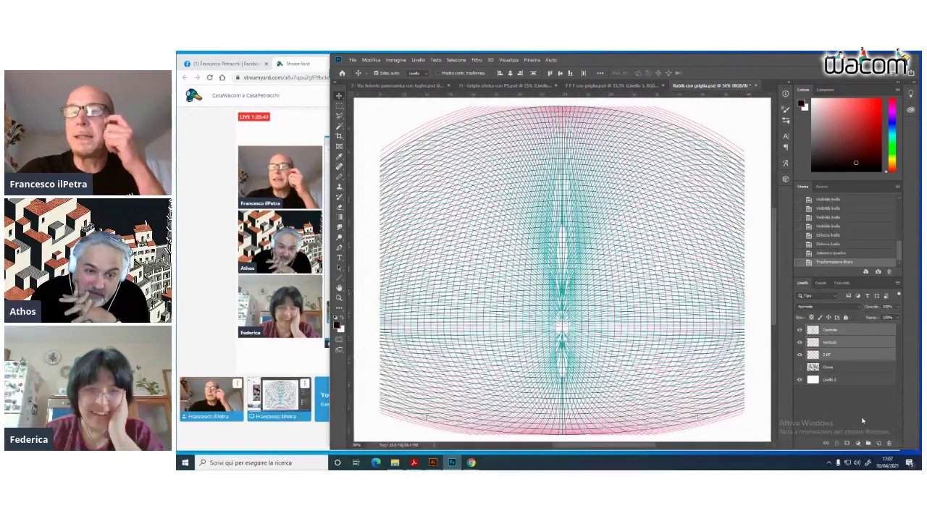
click(800, 331)
click(799, 354)
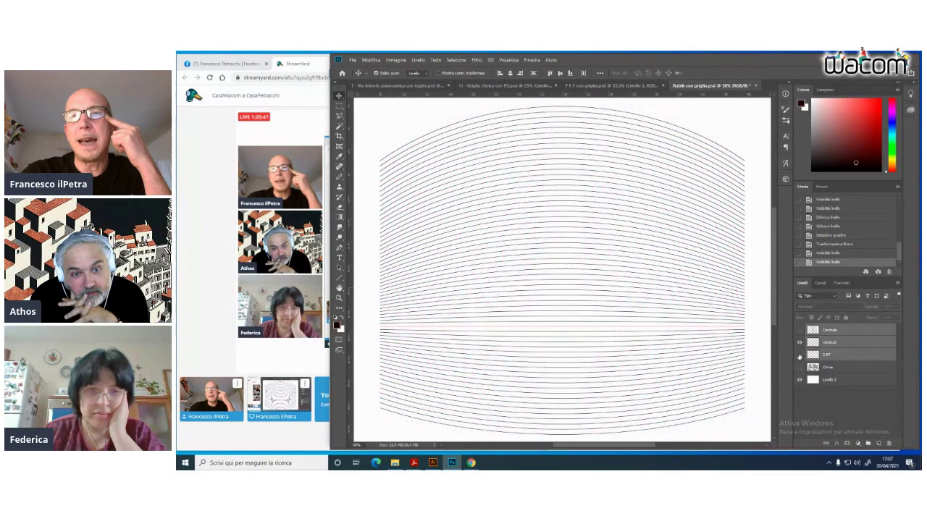
click(800, 343)
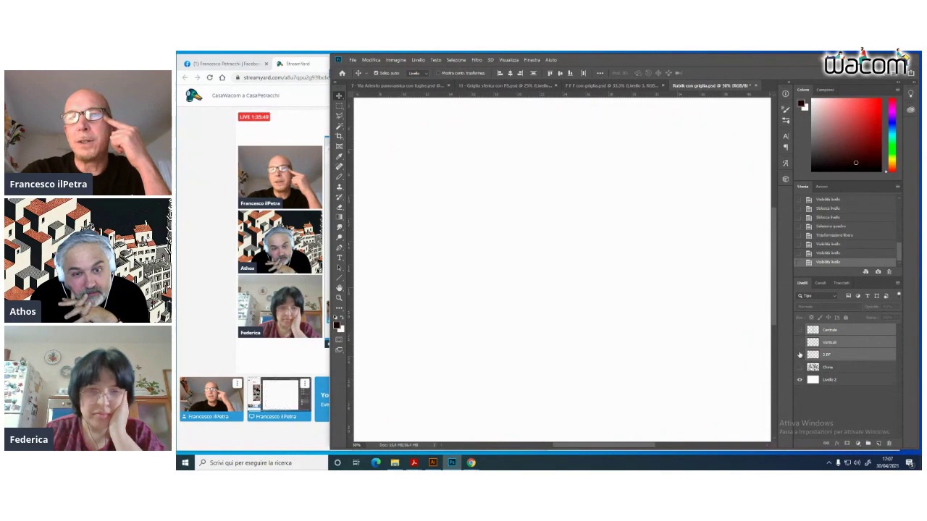
click(800, 355)
key(ctrl+a)
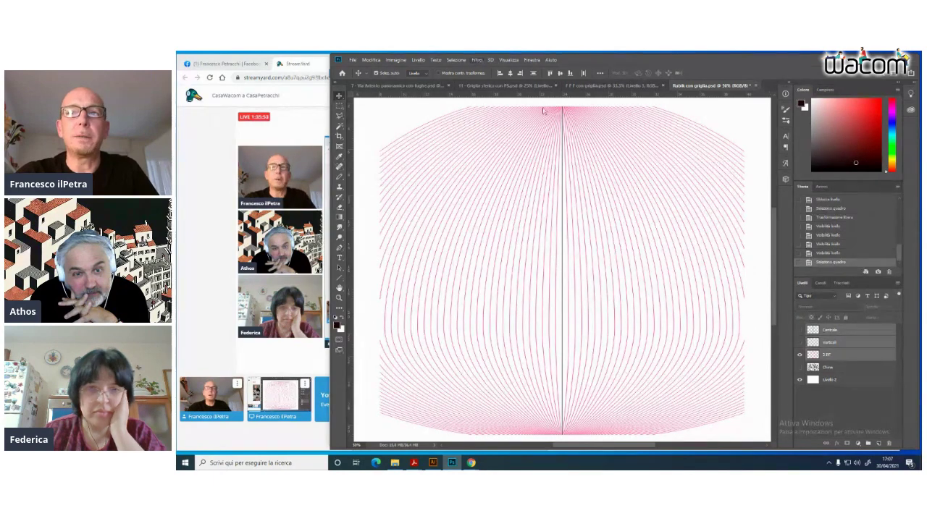
click(654, 159)
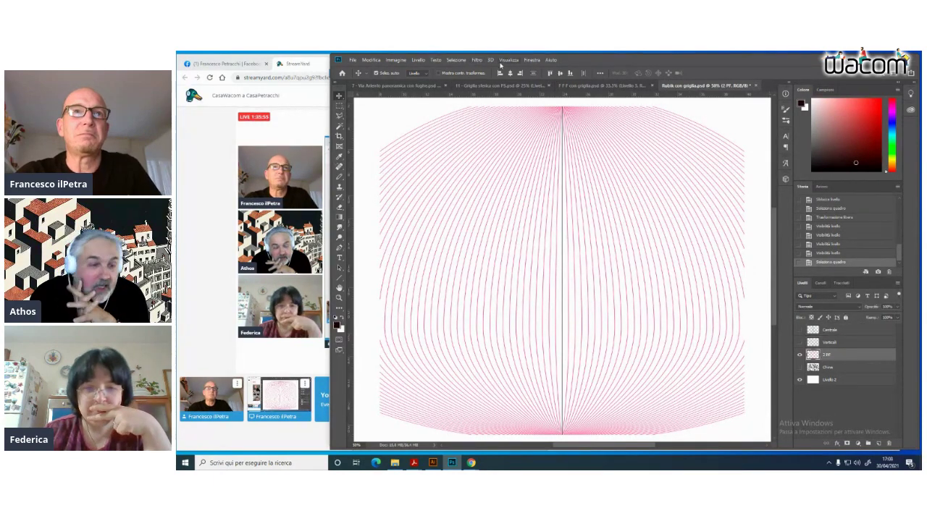
Apply the Effetto sfera distortion filter to the 2 PF grid with a factor of 100%
click(476, 59)
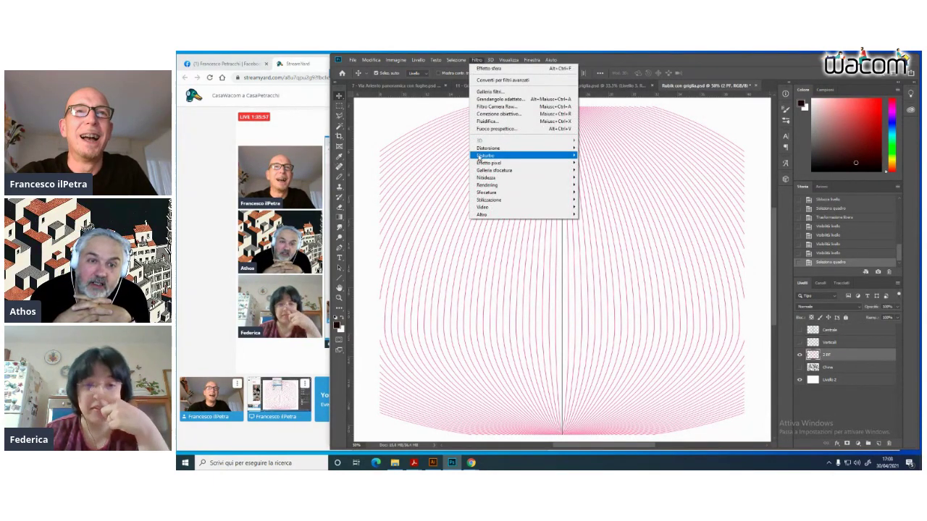
mouse_move(488, 148)
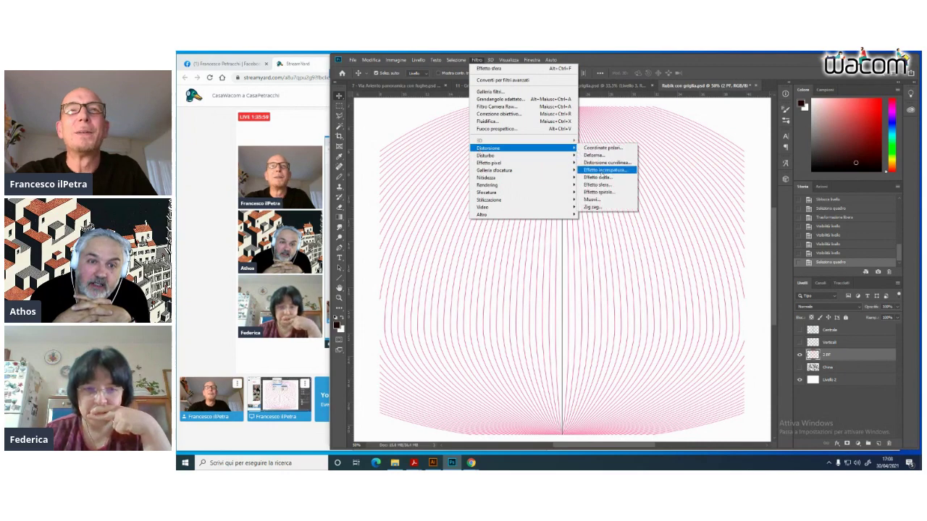
click(597, 185)
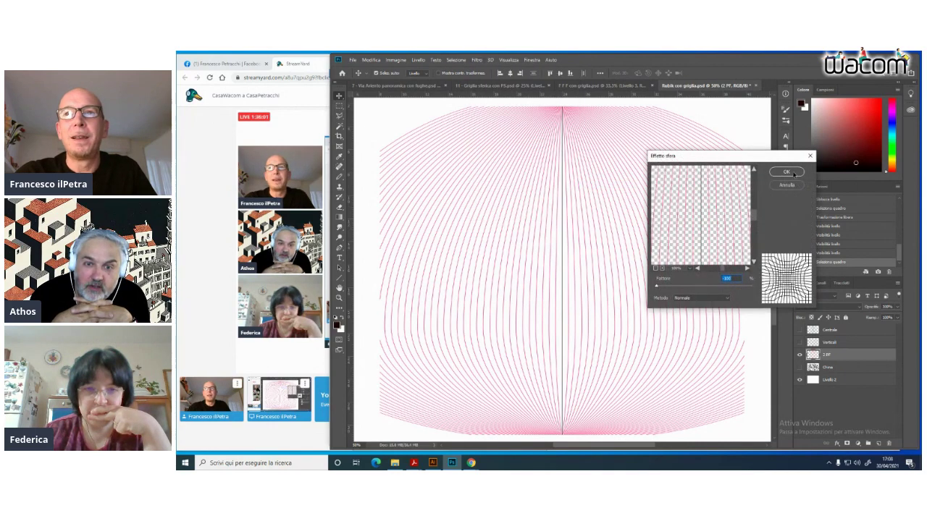
drag(657, 287, 753, 285)
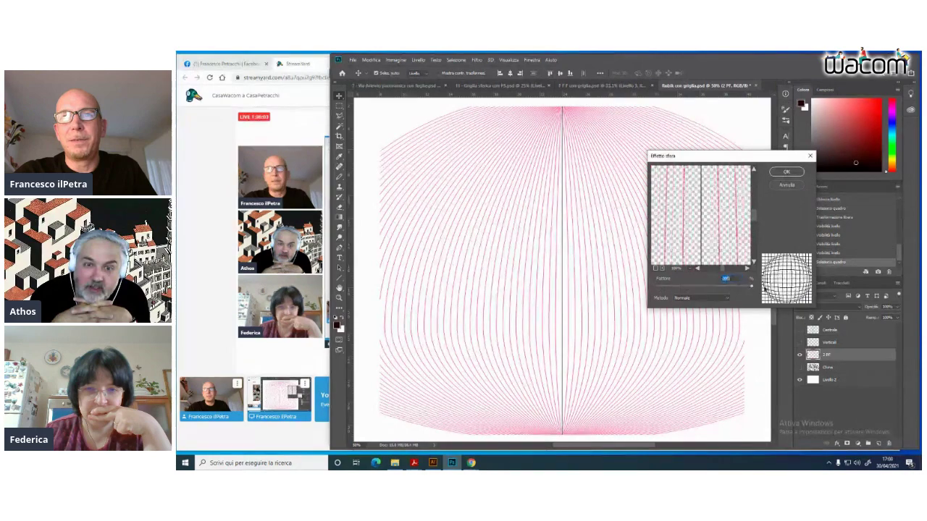
click(786, 173)
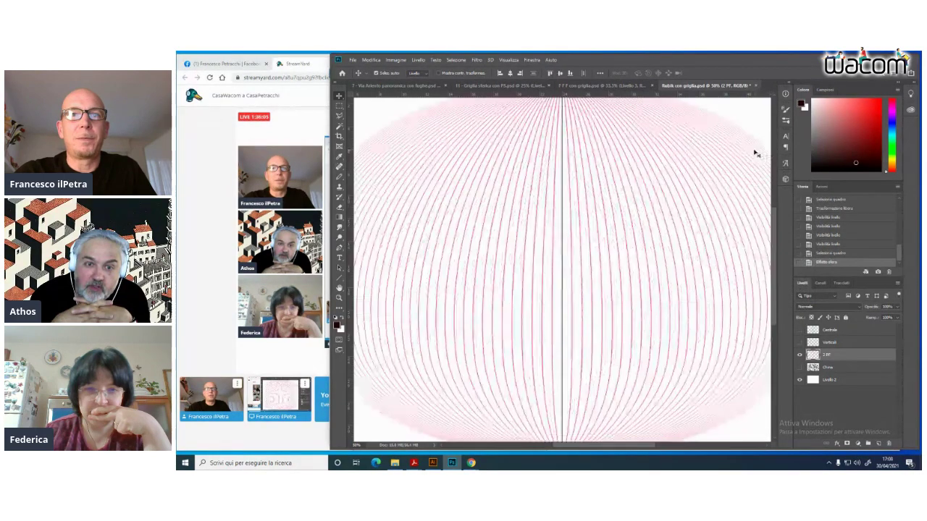
Turn the Verticali and Centrale grids back on over the spherized 2 PF grid
key(ctrl+minus)
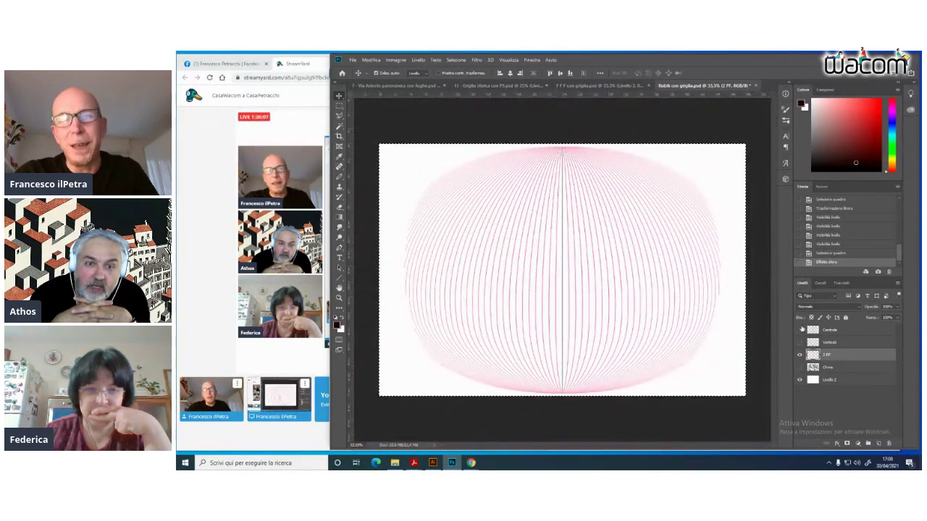
click(799, 342)
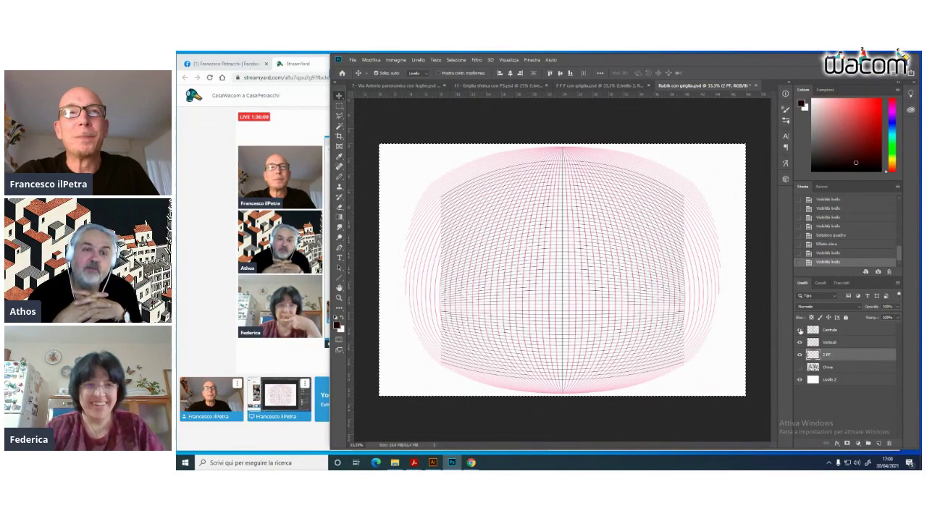
click(799, 329)
key(ctrl+plus)
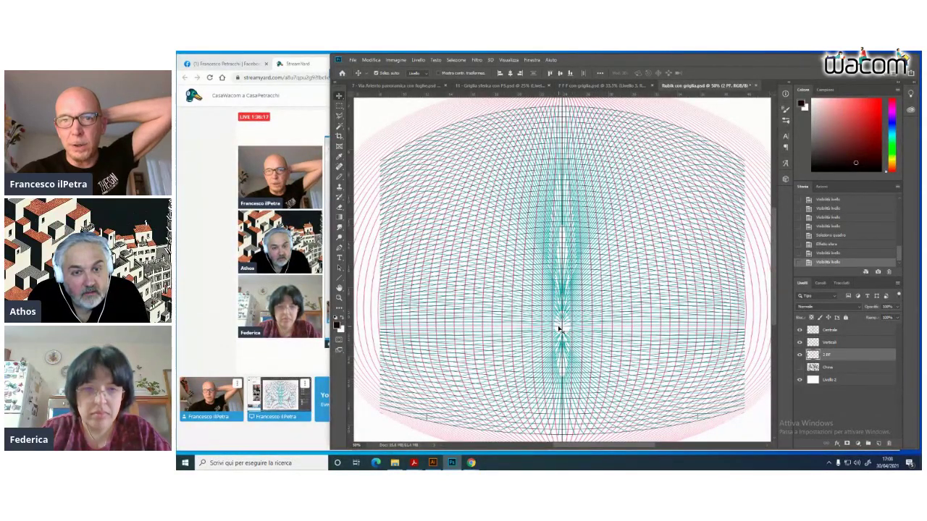
Toggle the Centrale and Verticali grids off and on to compare them with the 2 PF lines, and clear the selection
click(800, 331)
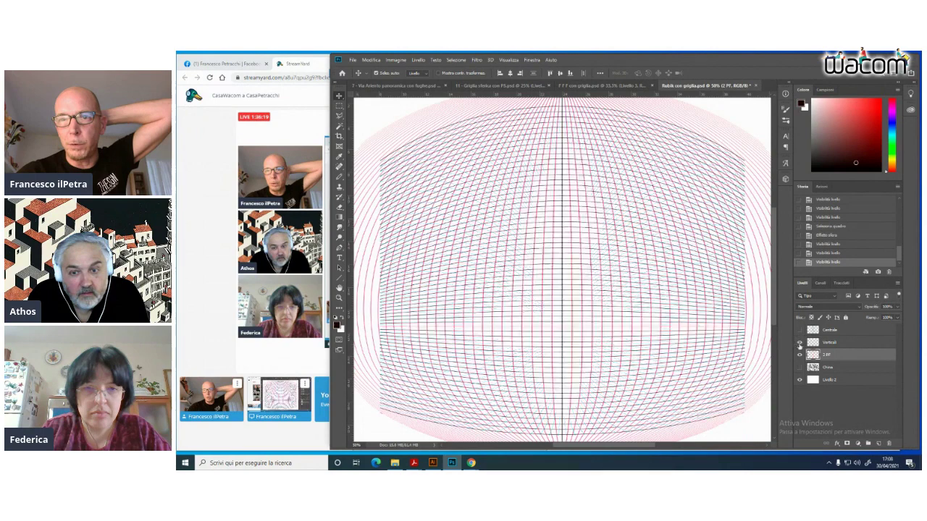
click(800, 342)
click(799, 343)
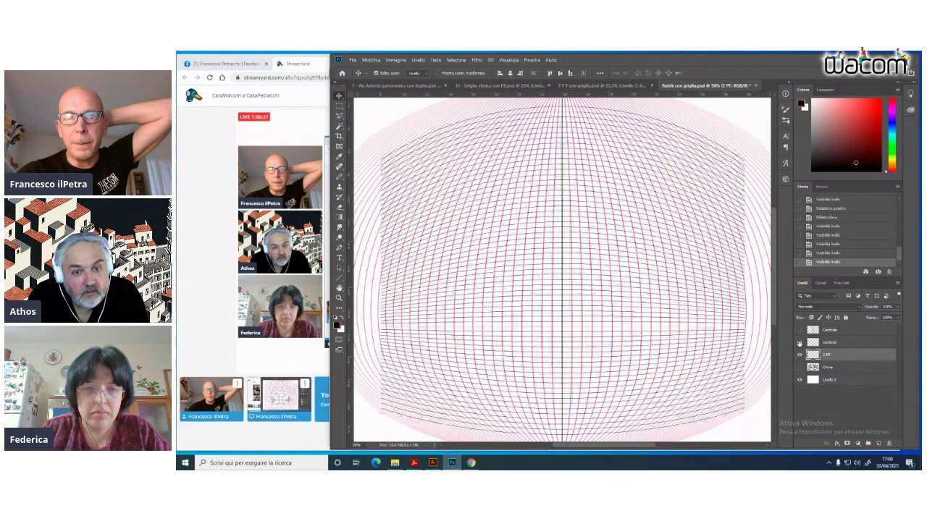
click(799, 330)
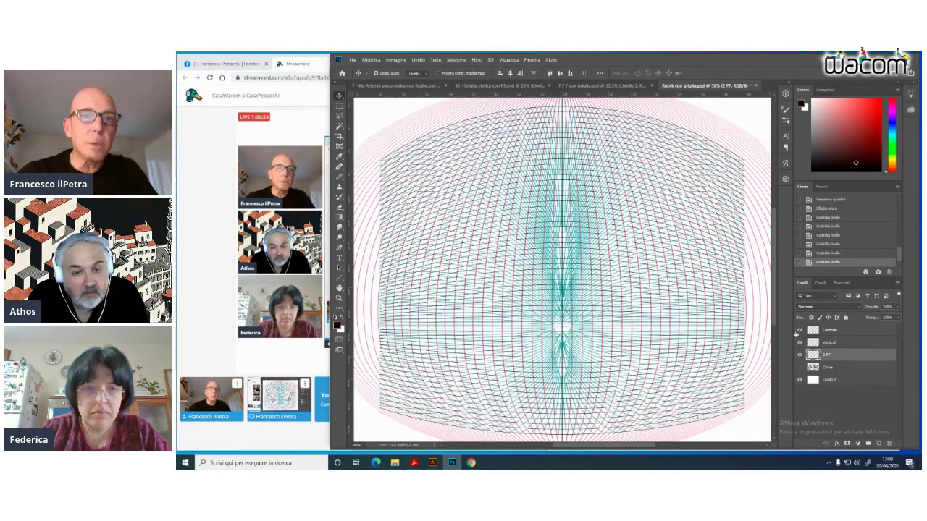
key(ctrl+minus)
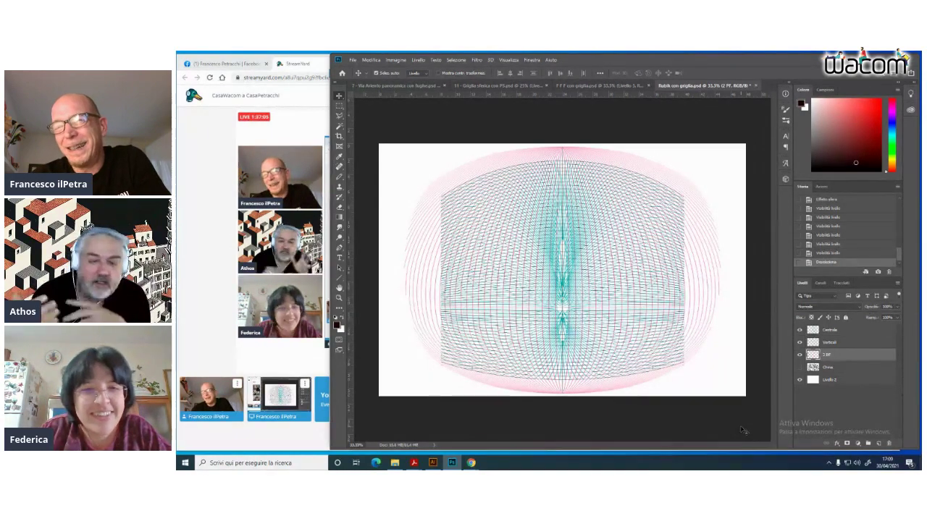
key(ctrl+plus)
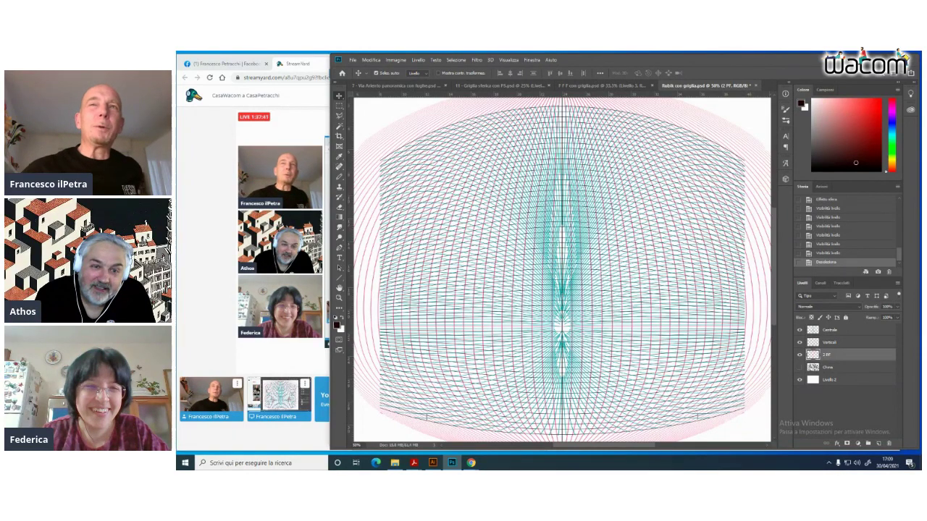
Switch to the StreamYard studio page in Chrome to view the broadcast and its comments
key(alt+Tab)
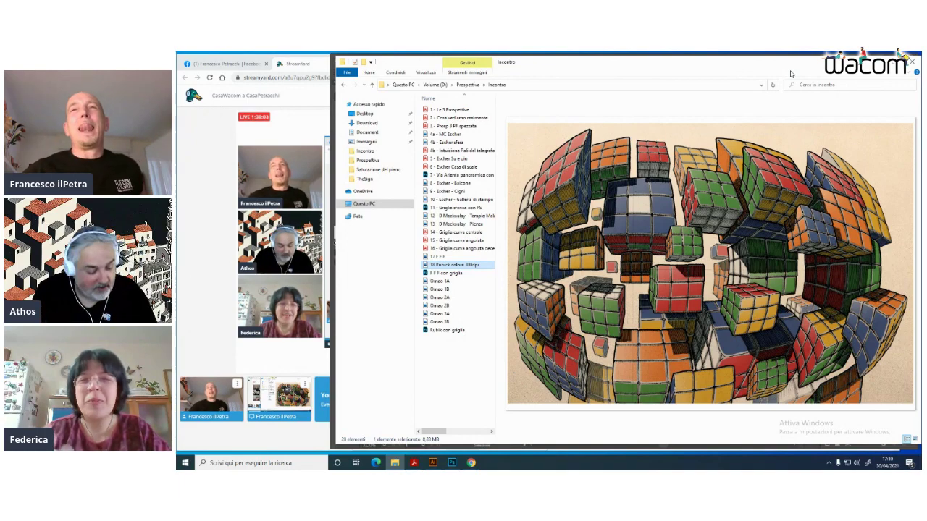
key(alt+Tab)
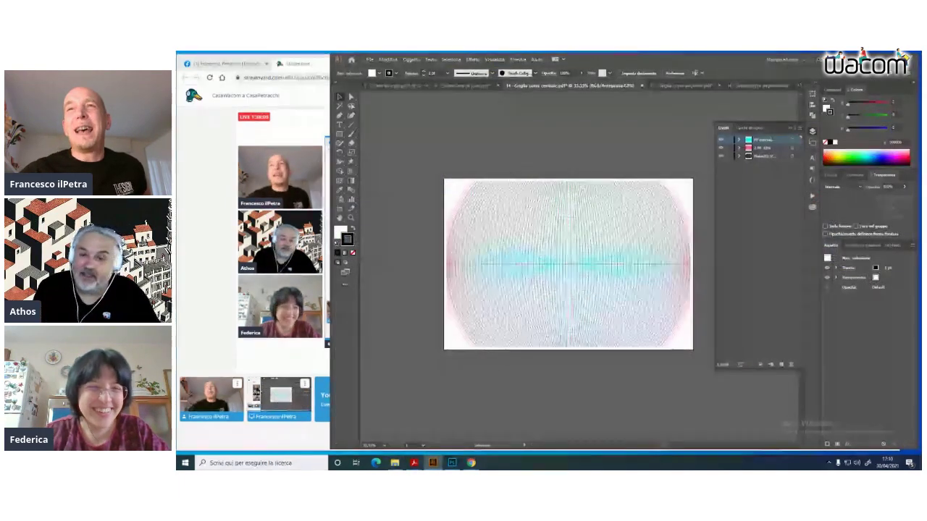
key(alt+Tab)
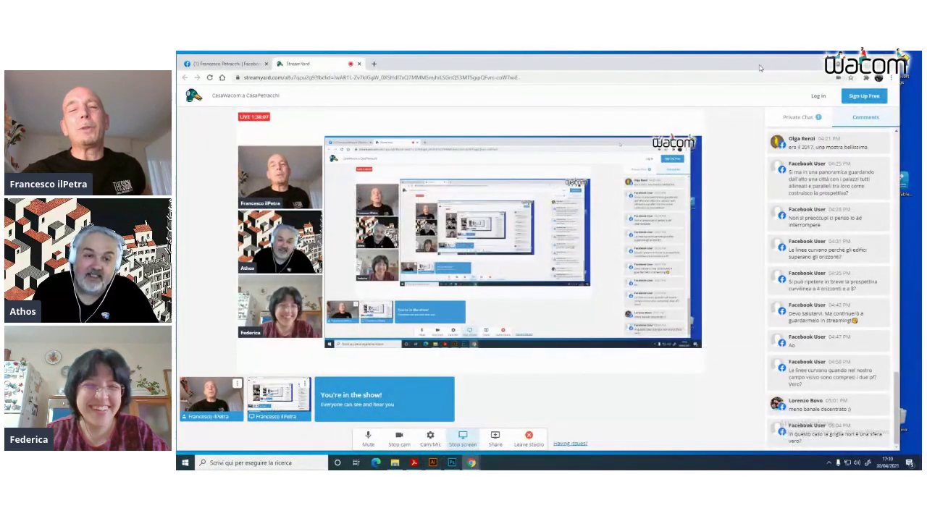